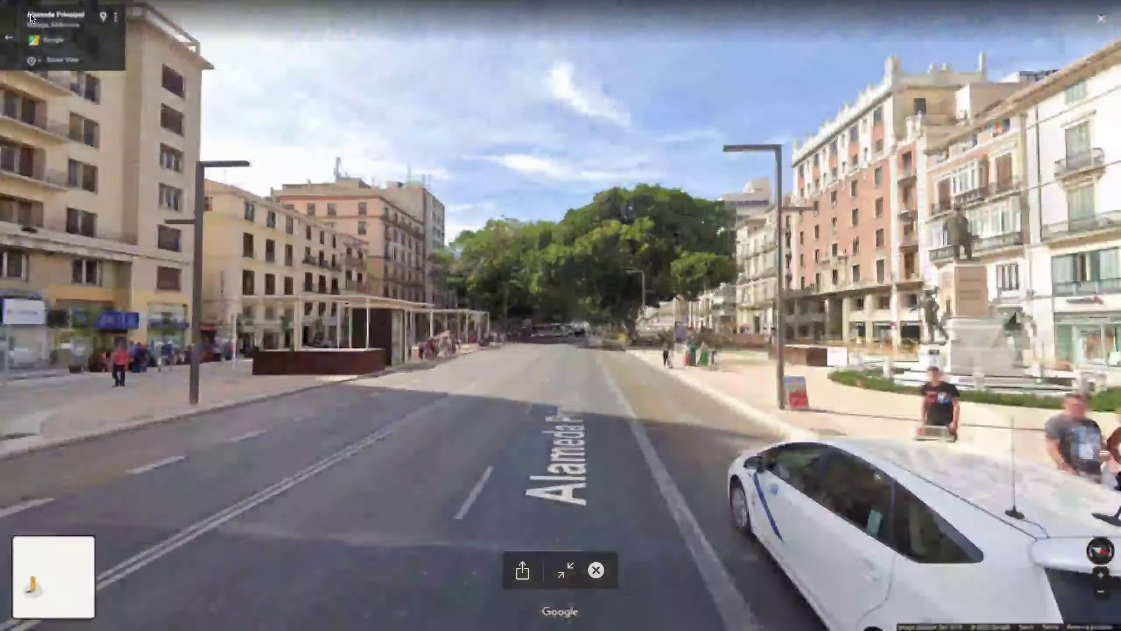
Close the street-view image preview and open the streetview-alameda-principal-malaga-jpg-resize folder
key("Escape")
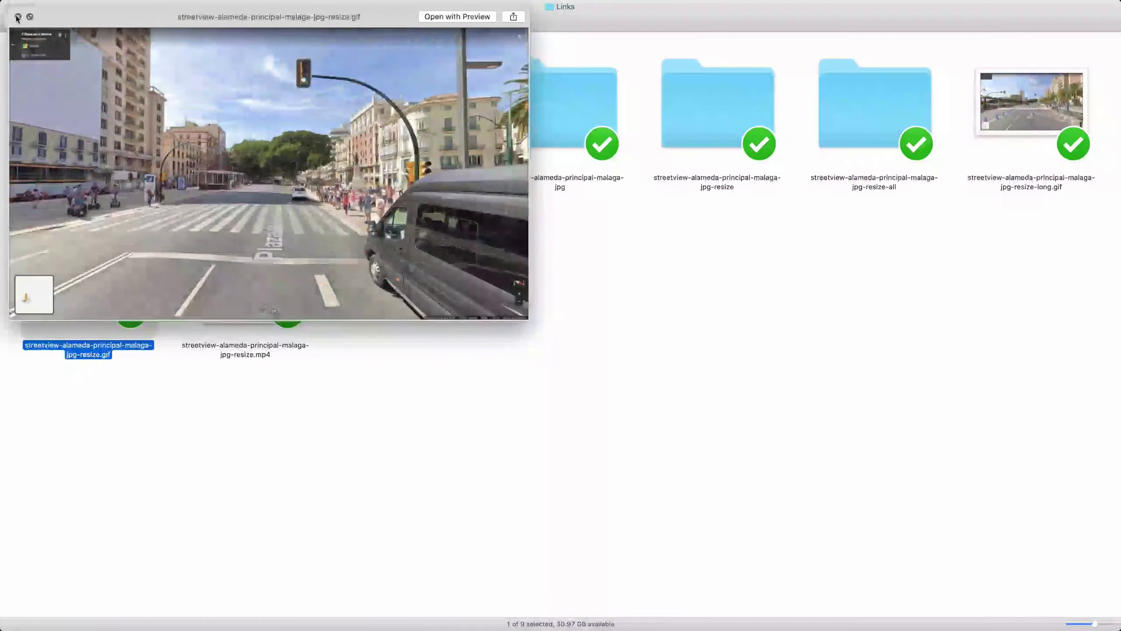
left_click(17, 16)
left_click(360, 234)
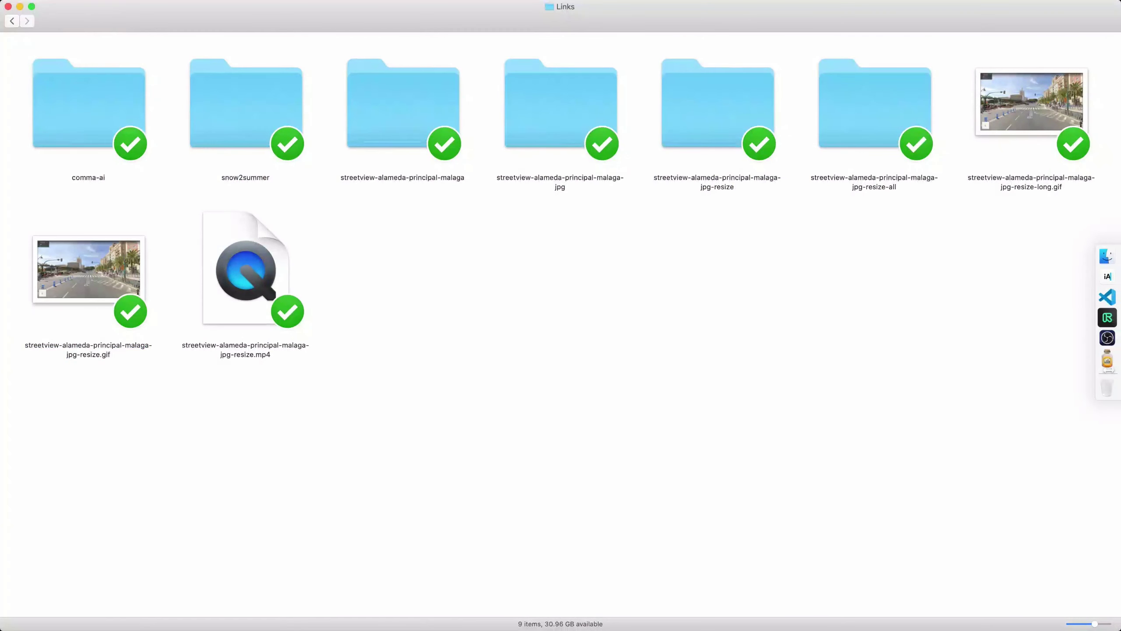
double_click(734, 108)
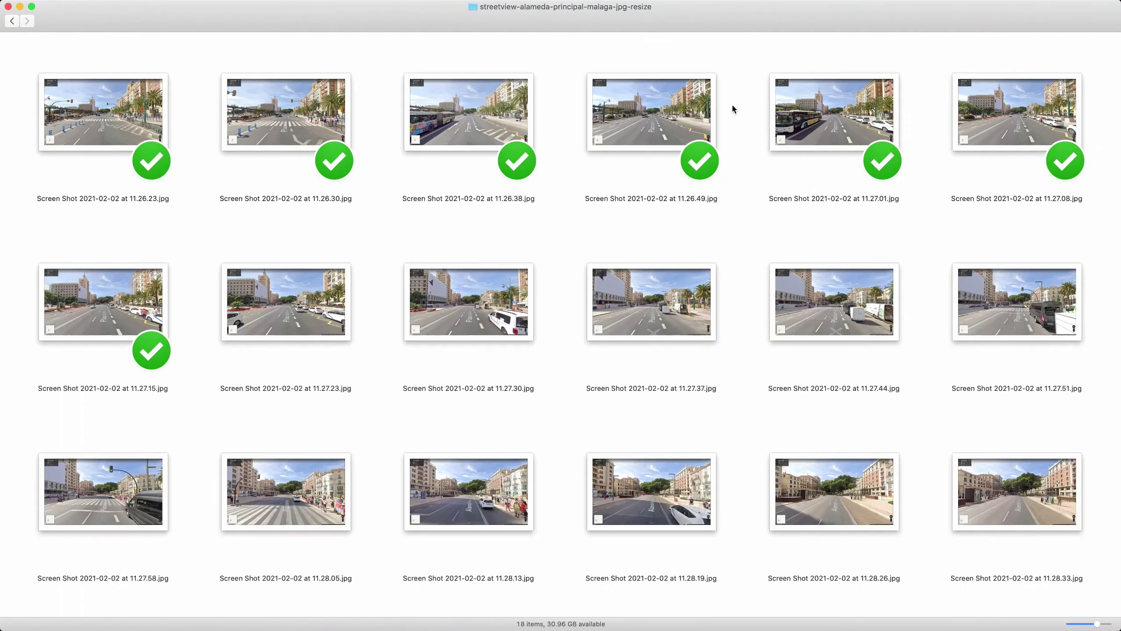
Switch to Runway, leave the workspace, and open the Image Analysis collection in the model library
mouse_move(1117, 276)
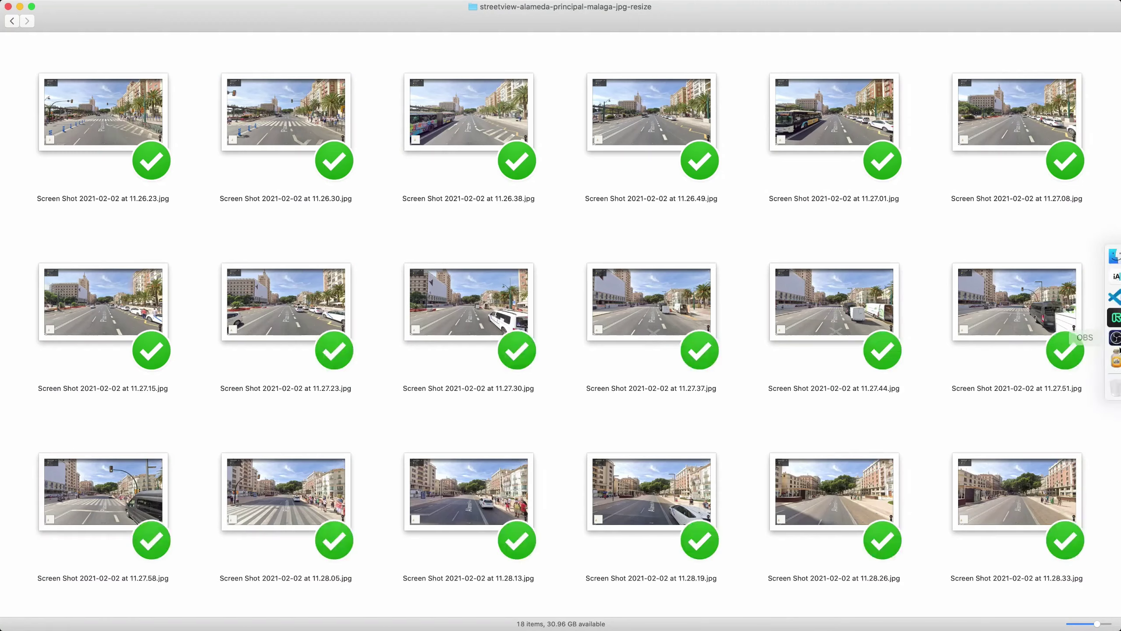
left_click(1107, 317)
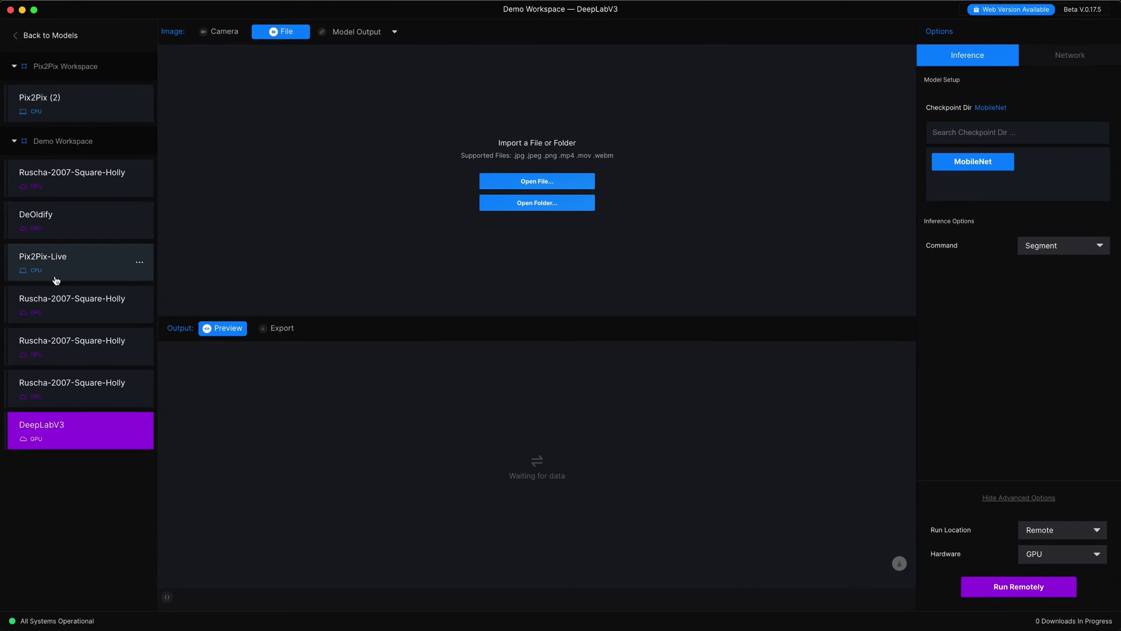
left_click(27, 37)
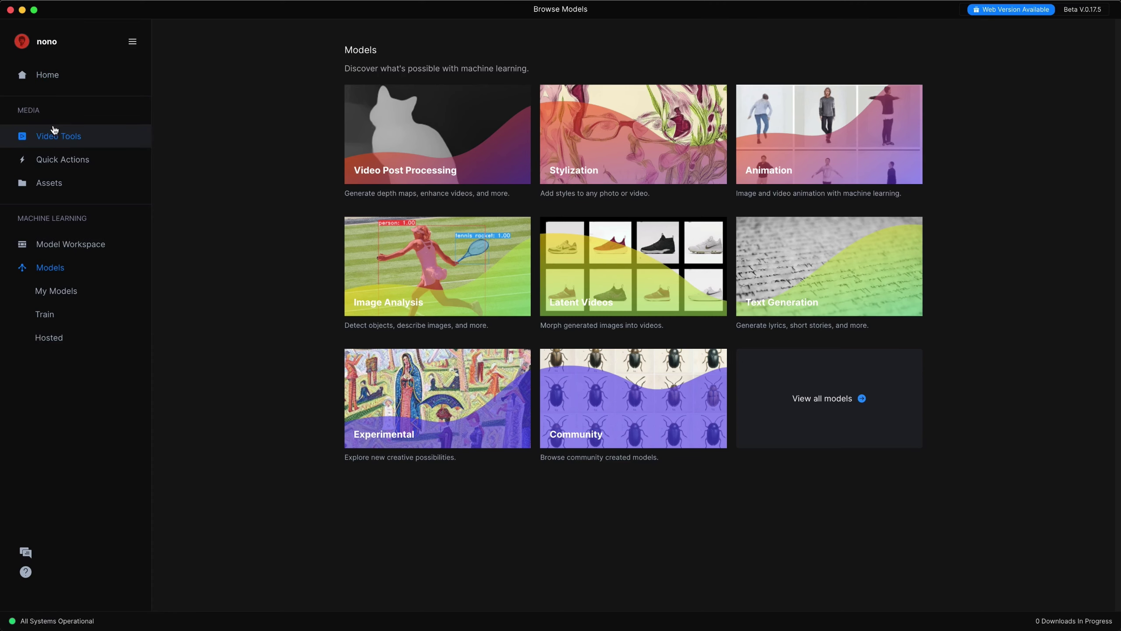
left_click(57, 75)
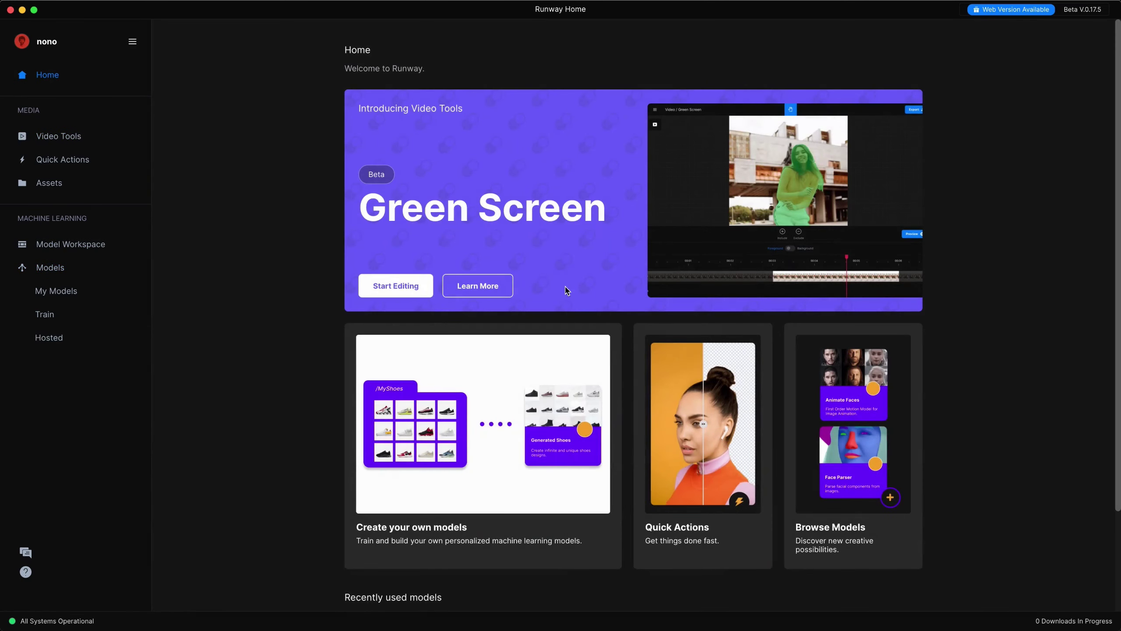
left_click(39, 270)
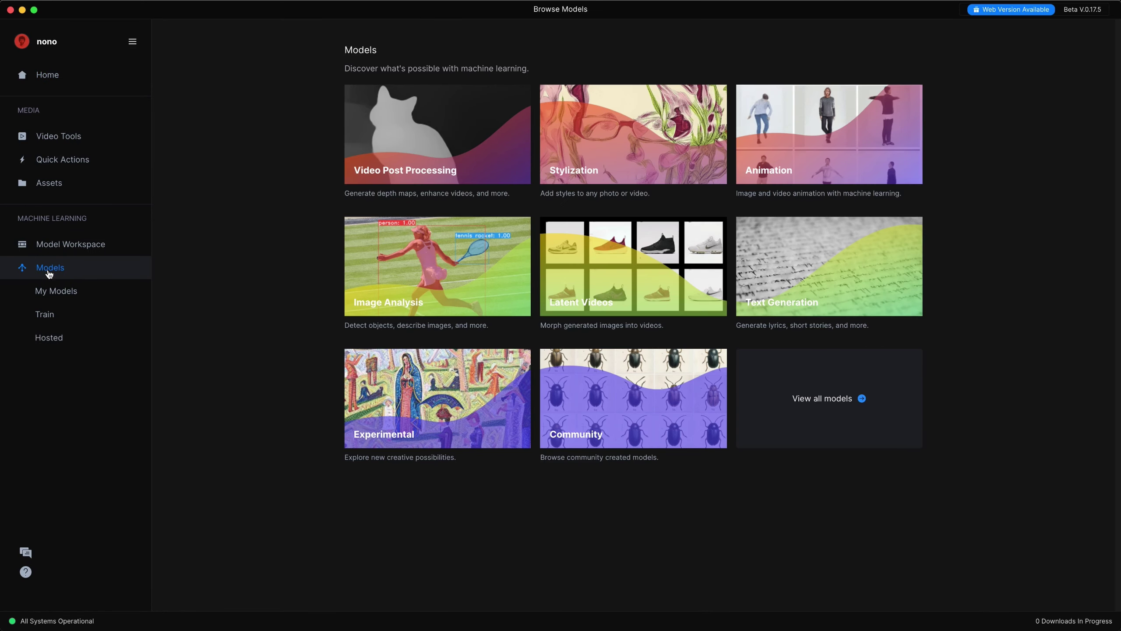
left_click(416, 264)
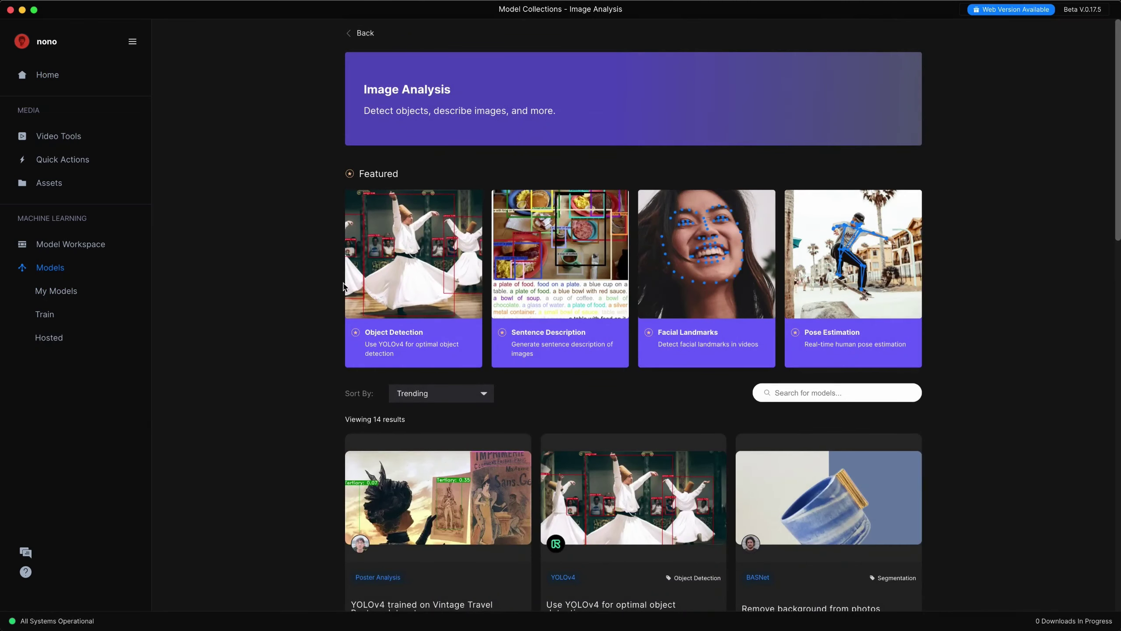
Add the DeepLabV3 semantic image segmentation model to the workspace
scroll(966, 329, "down", 10)
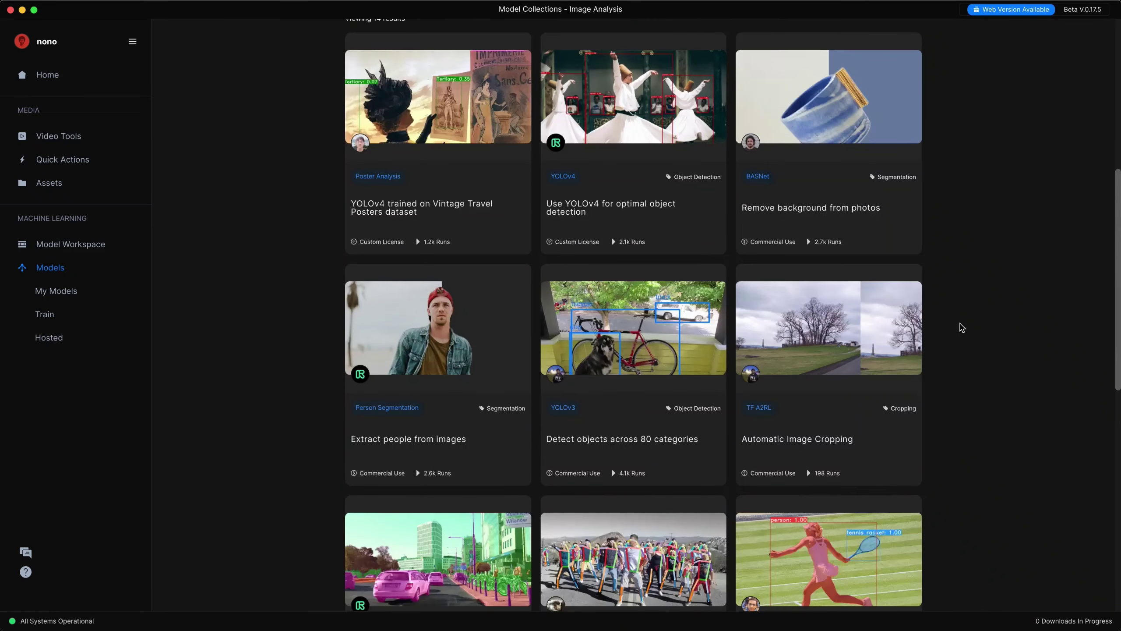
scroll(962, 327, "down", 1)
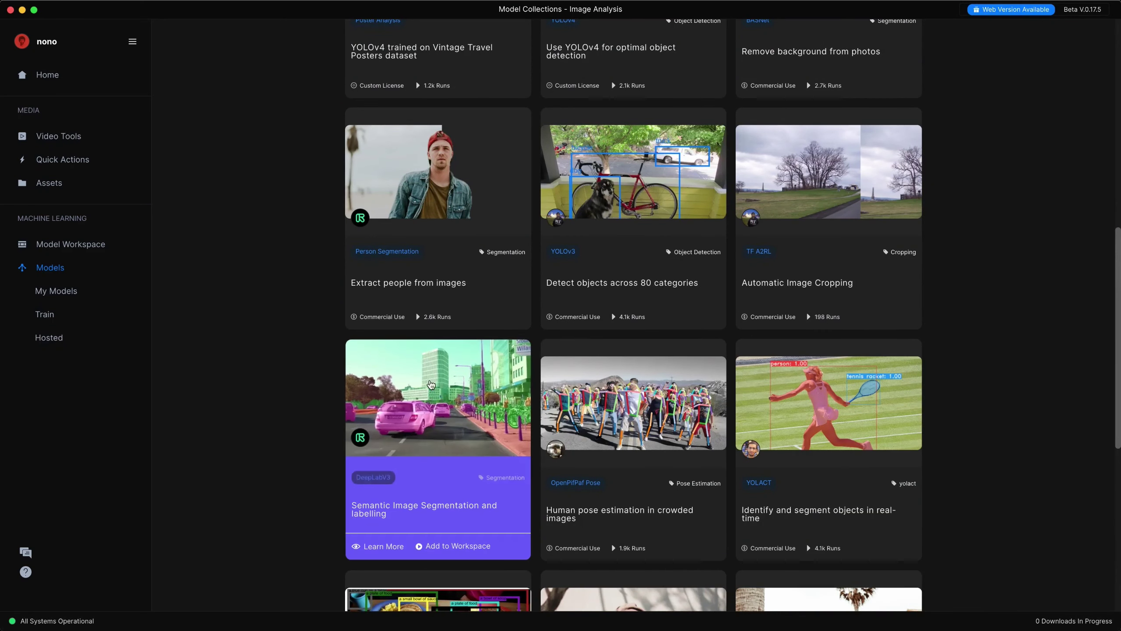
scroll(411, 426, "down", 3)
mouse_move(374, 318)
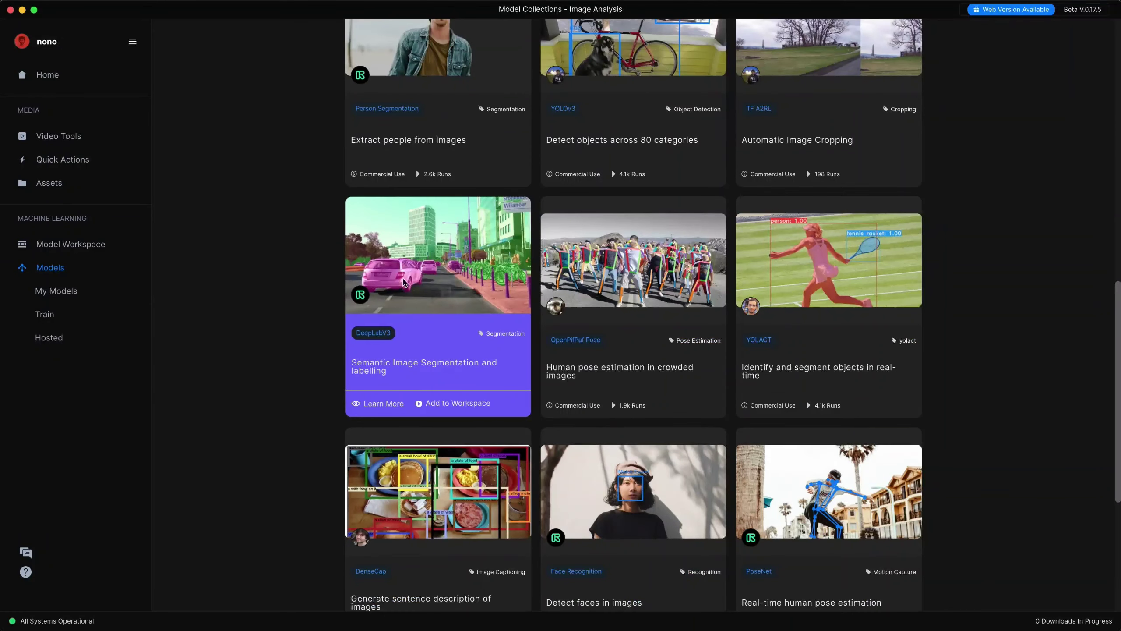
left_click(453, 403)
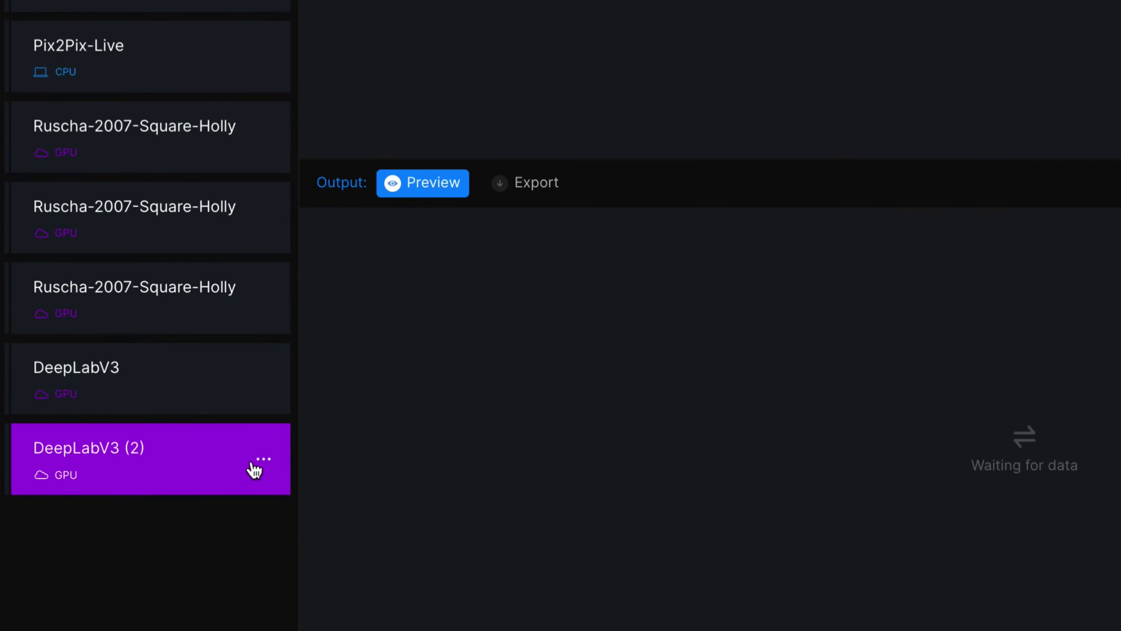
Delete the duplicate DeepLabV3 (2) model from the workspace
left_click(256, 461)
left_click(275, 571)
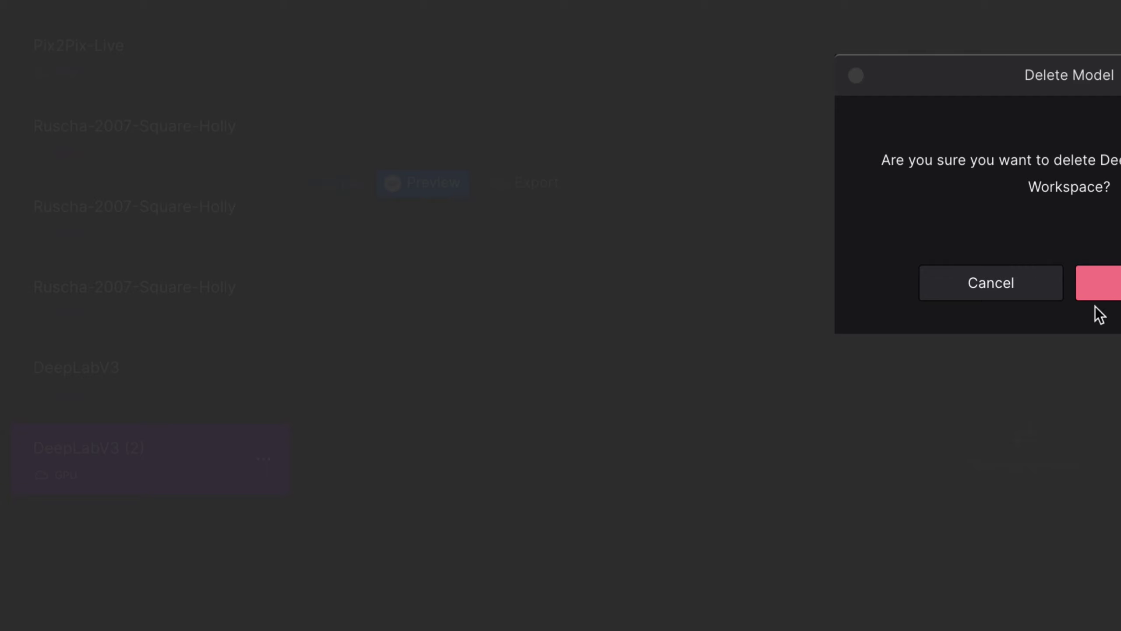
left_click(1099, 292)
Show the advanced options of the original DeepLabV3 model and set its run location to Local
left_click(115, 408)
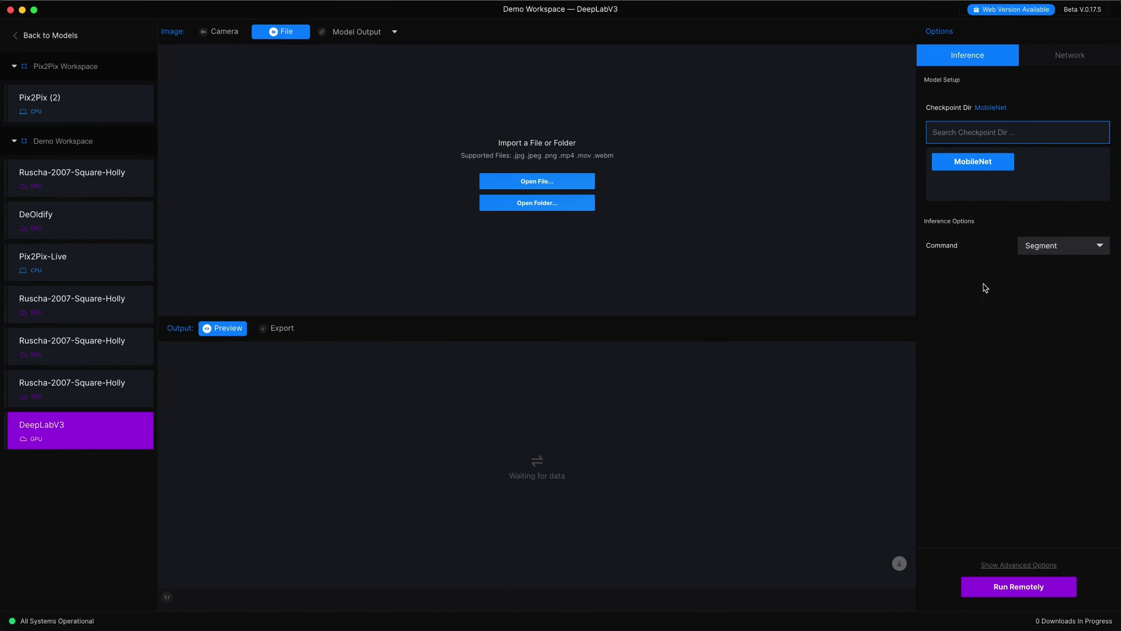
left_click(1019, 565)
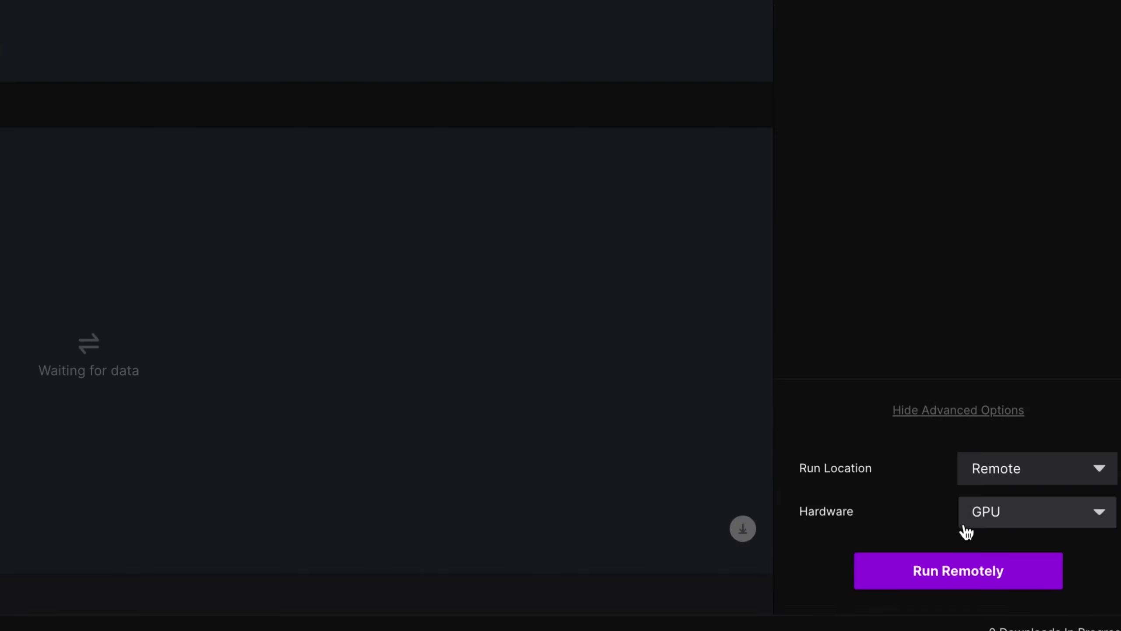
left_click(1000, 475)
left_click(986, 499)
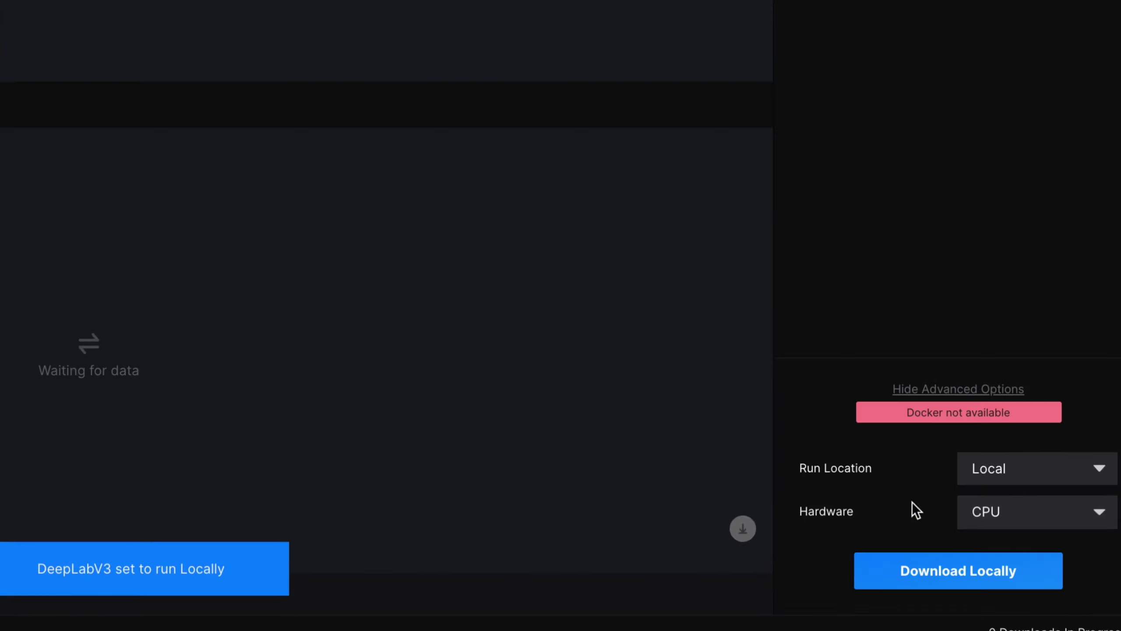
Set the run location to Remote and start DeepLabV3 remotely on GPU hardware
left_click(987, 479)
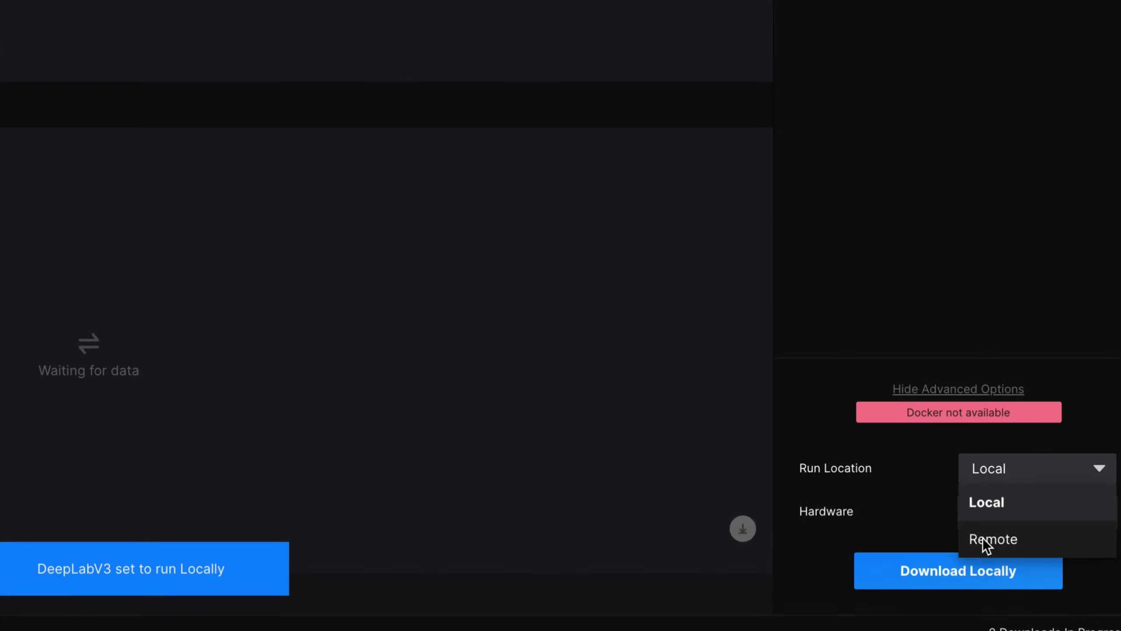
left_click(983, 538)
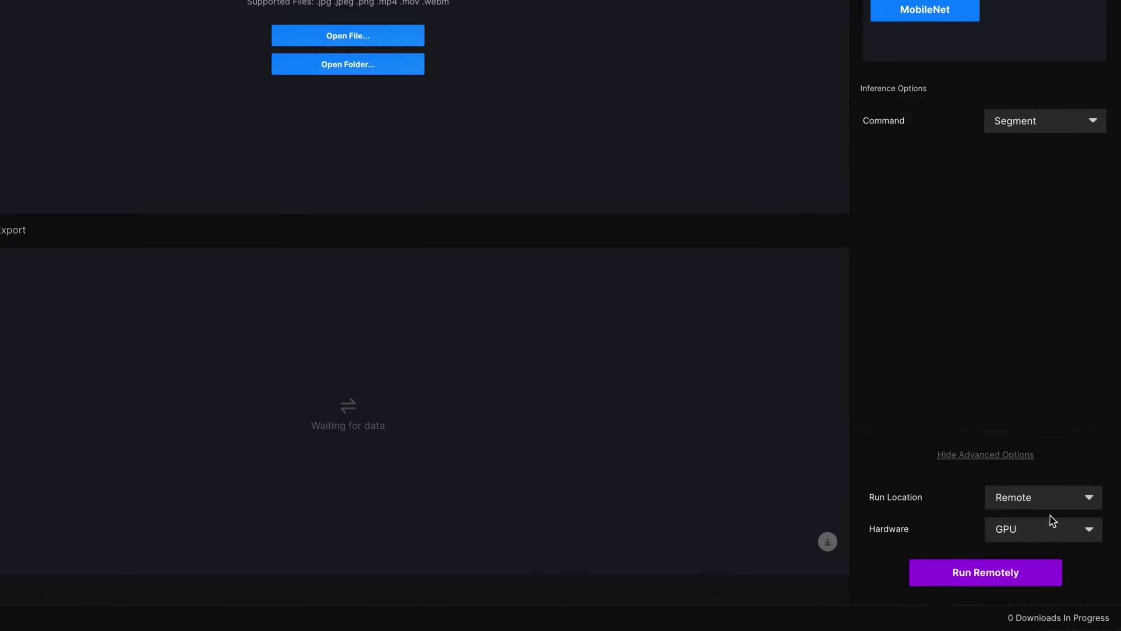
left_click(1051, 534)
left_click(1052, 536)
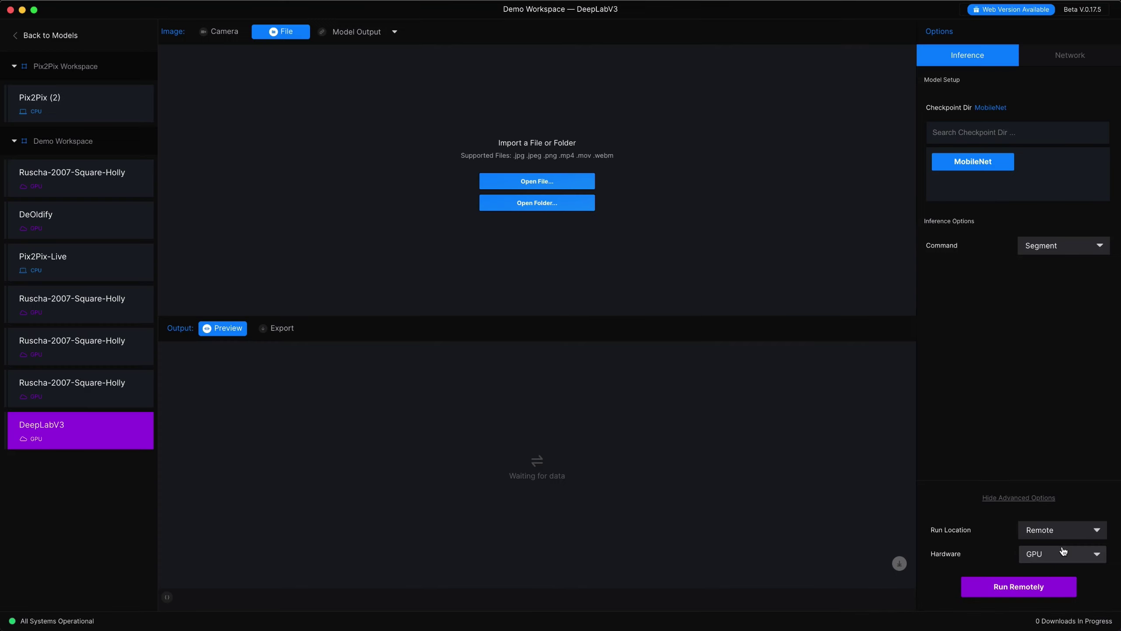
left_click(1024, 592)
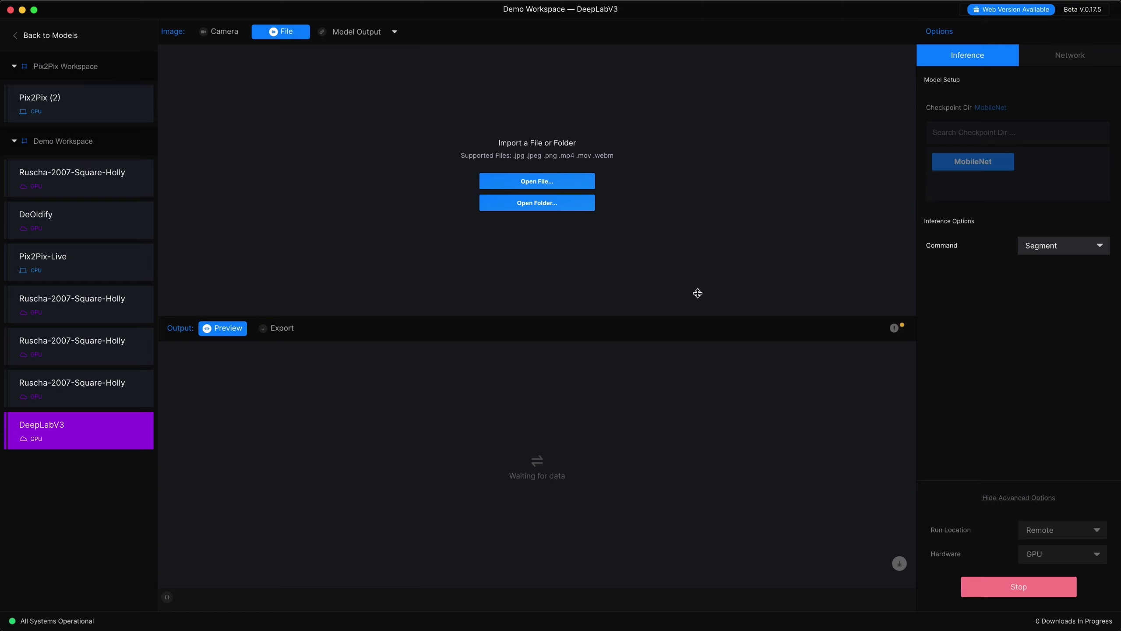
Start importing an image file for DeepLabV3 and switch to the Finder folder holding the street-view screenshots
left_click(520, 190)
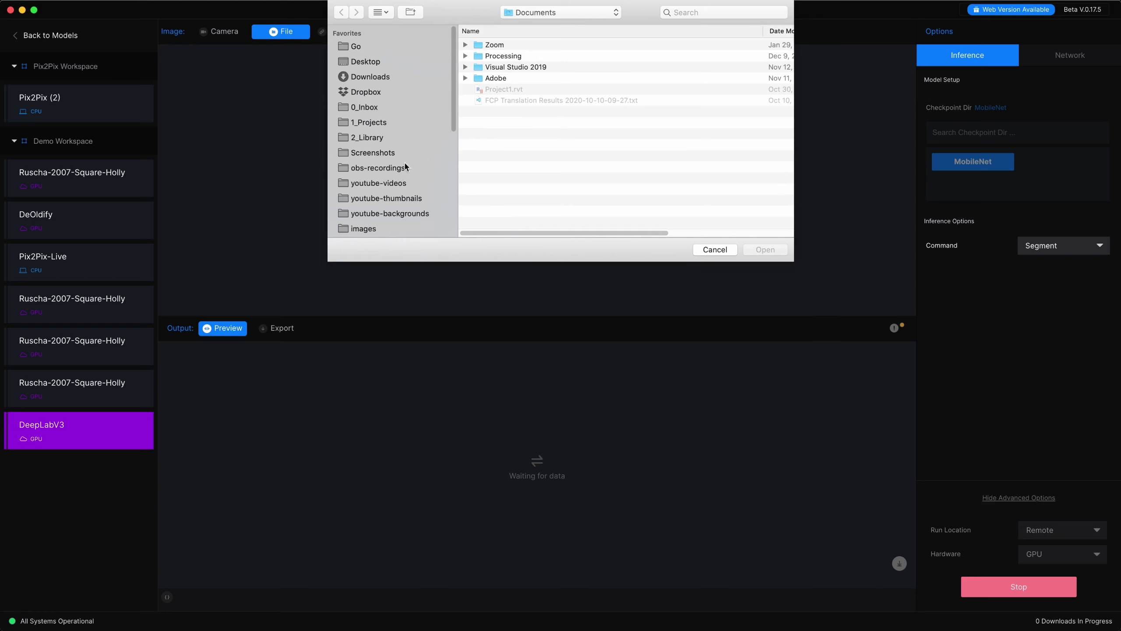
scroll(405, 166, "down", 5)
scroll(401, 139, "up", 1)
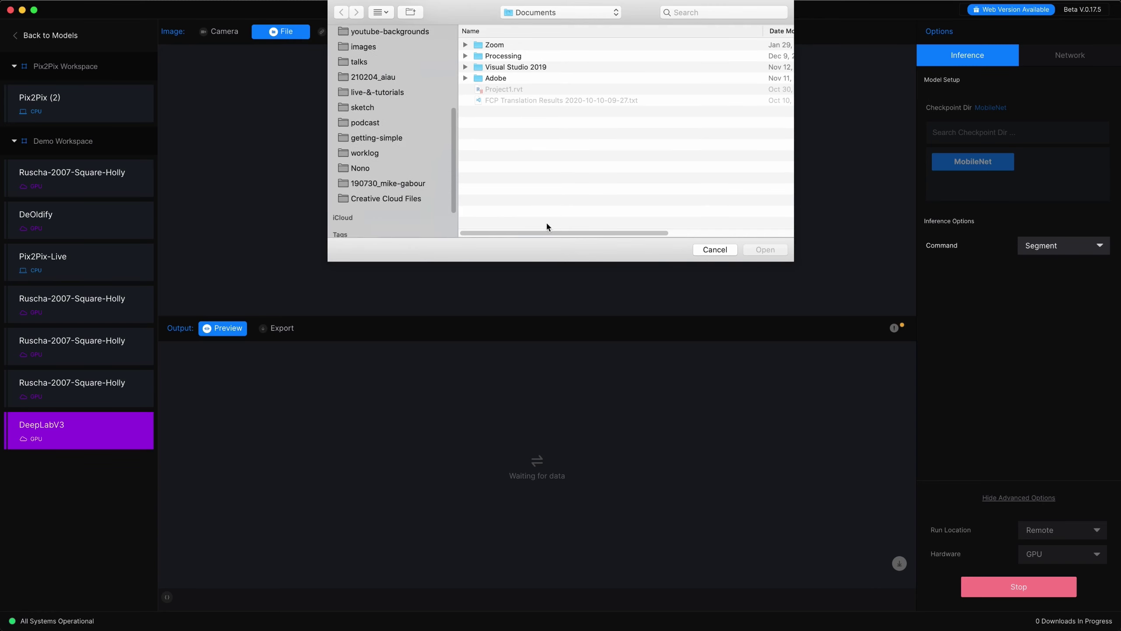
left_click(1110, 256)
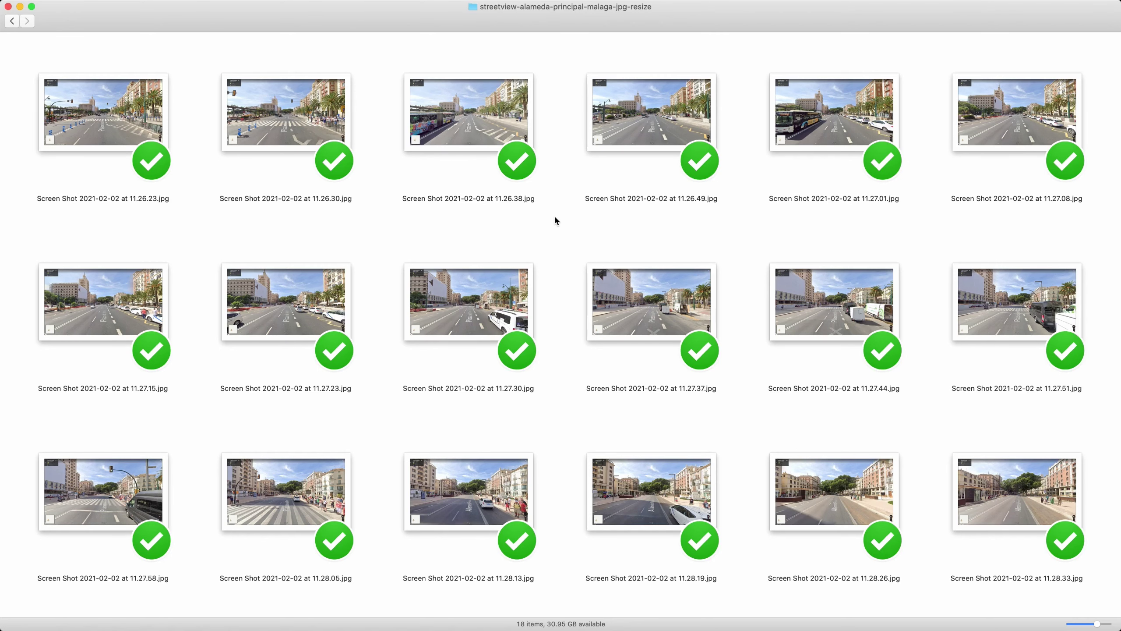
Bring Screen Shot 2021-02-02 at 11.26.23.jpg from Finder into Runway's open dialog and import it with the files sorted by ascending name
key("super+2")
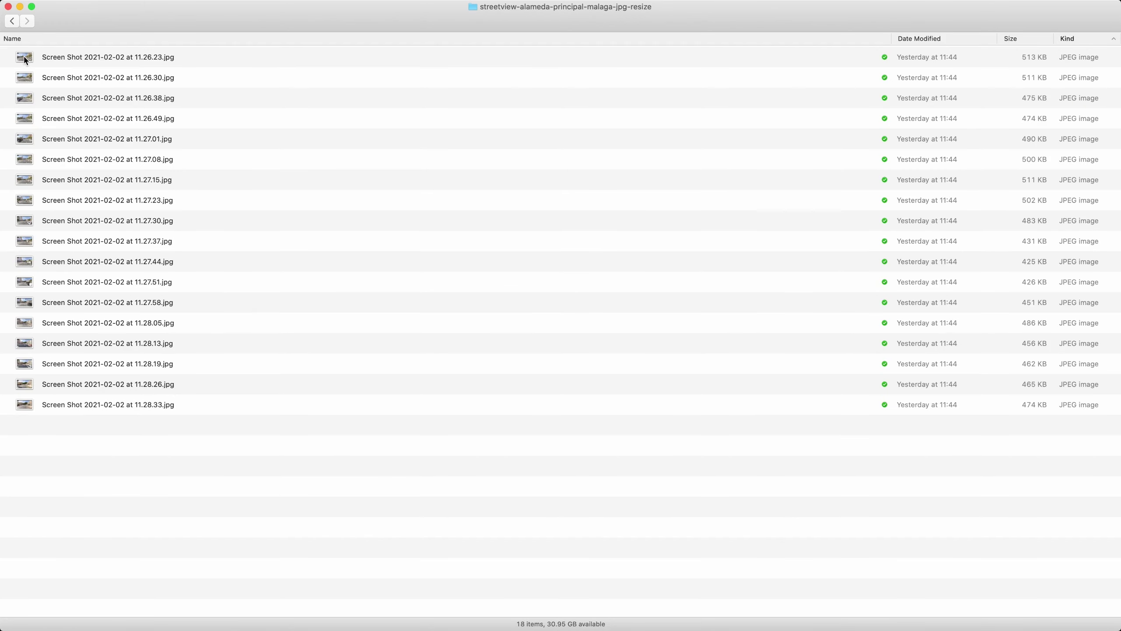
key("super+1")
key("super+Tab")
left_click_drag(97, 100, 630, 54)
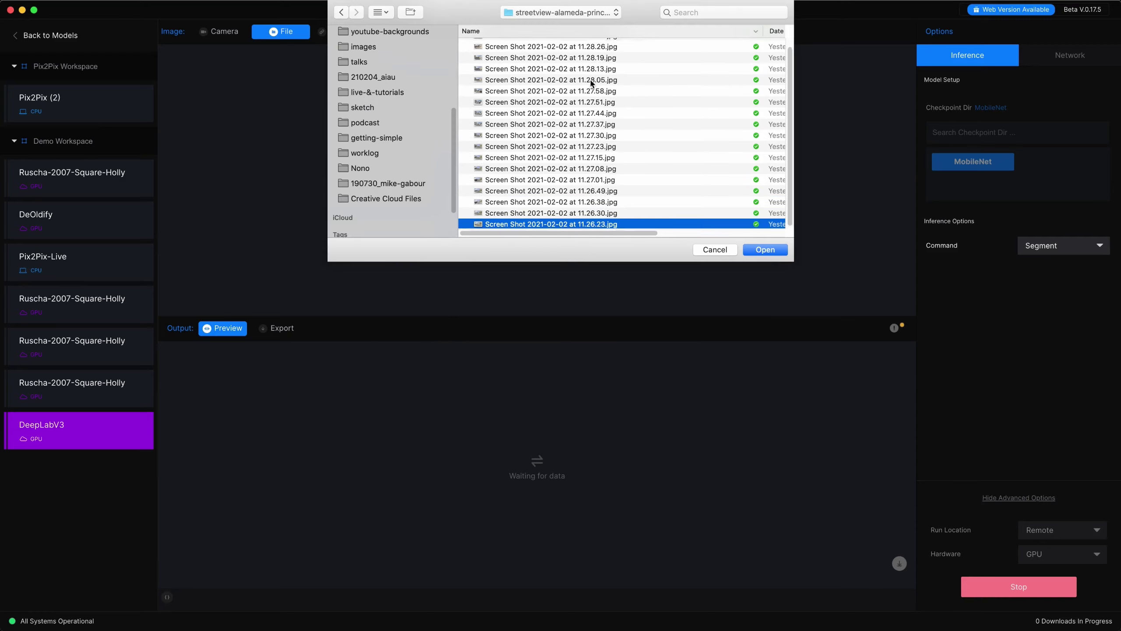
left_click(592, 31)
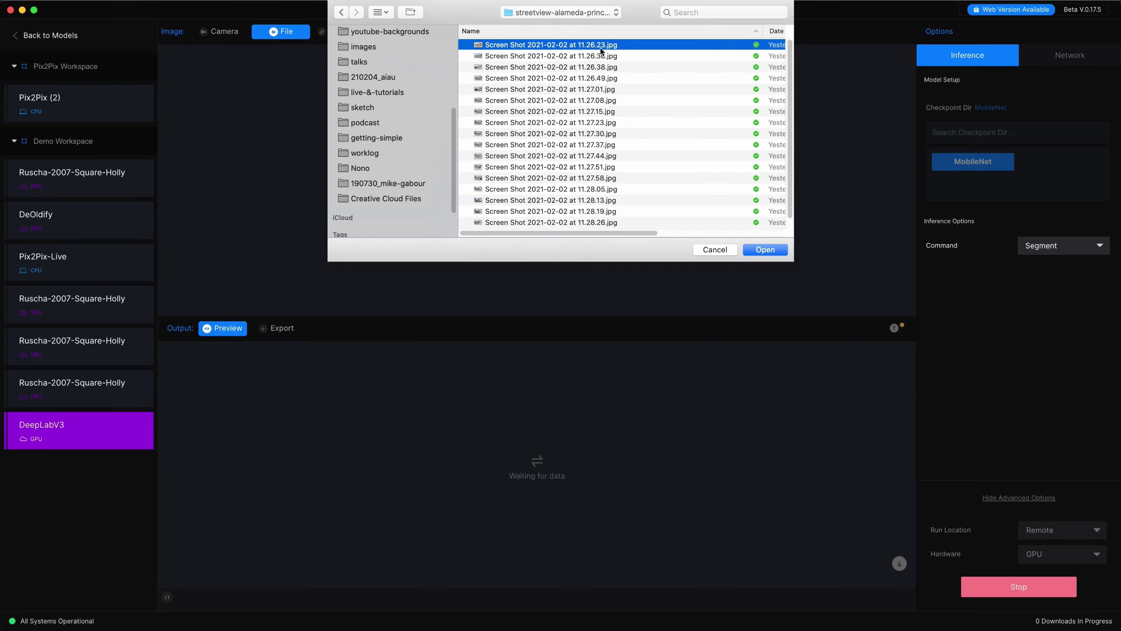
double_click(593, 53)
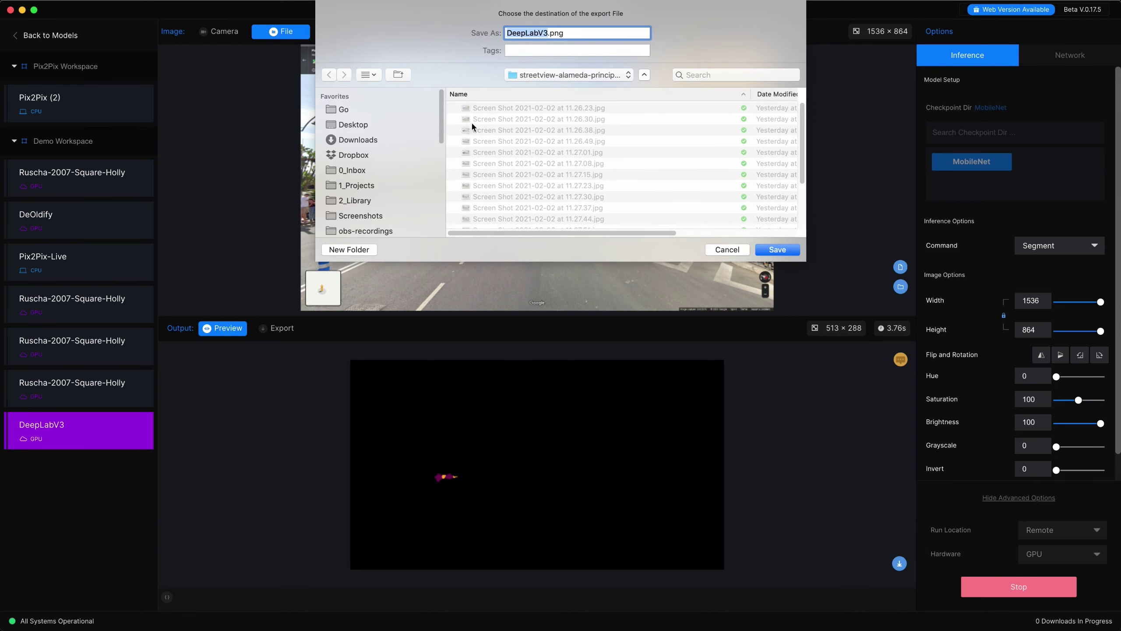
Export the segmentation output as Screen Shot 2021-02-02 at 11.26.23-mask.jpg and import Screen Shot 2021-02-02 at 11.26.30.jpg
left_click(508, 108)
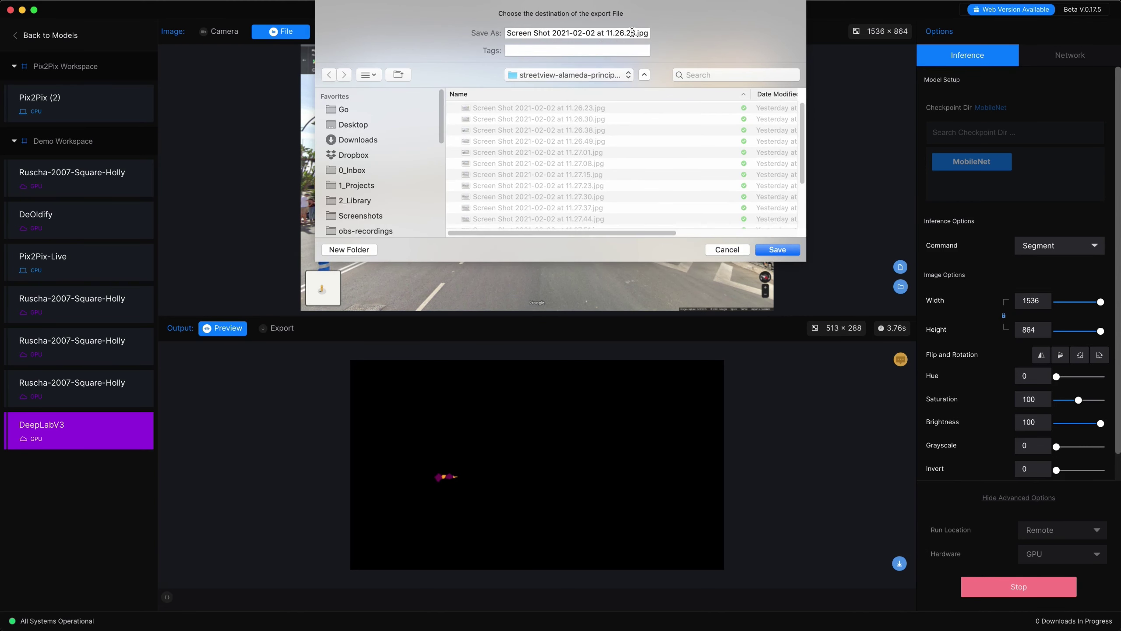
key("Return")
left_click(901, 267)
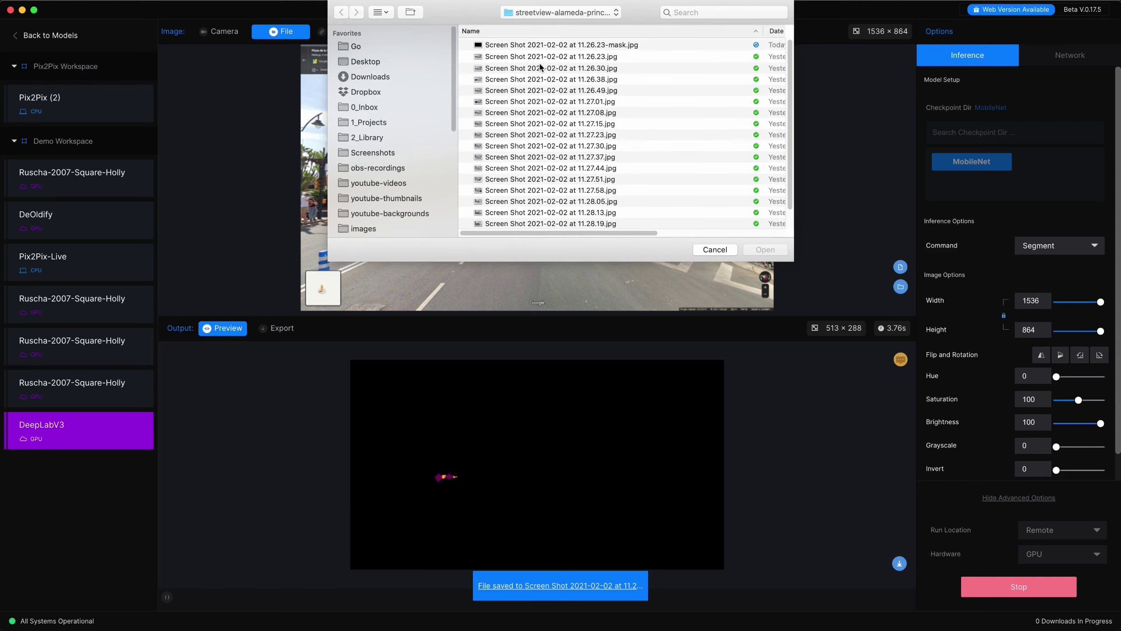
double_click(540, 68)
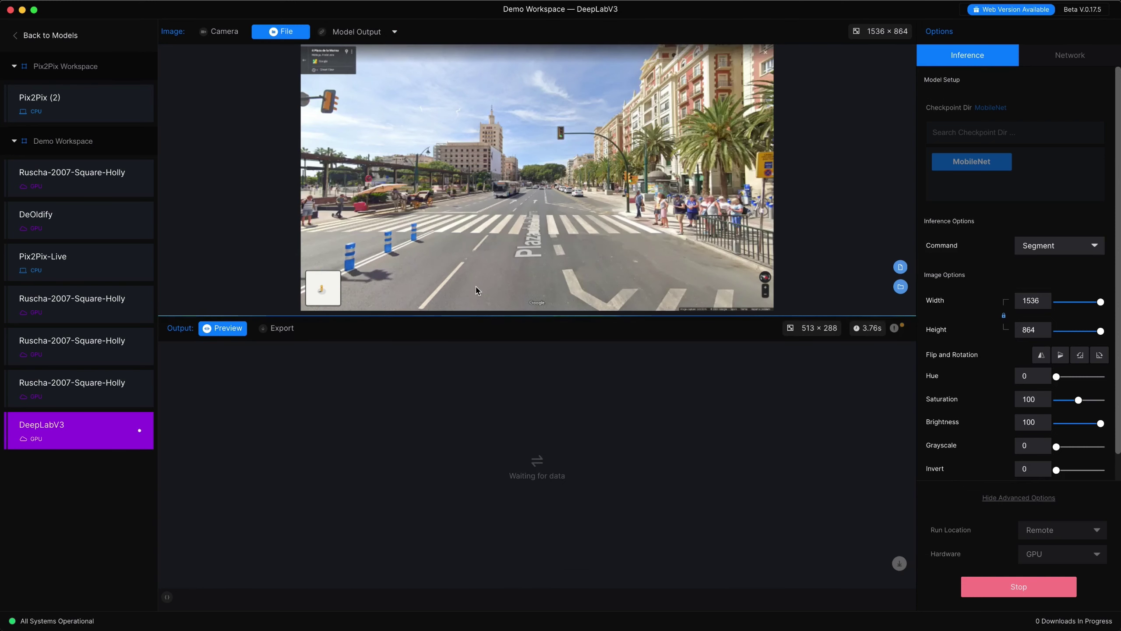
Export the segmentation output of the second image as Screen Shot 2021-02-02 at 11.26.30-mask.jpg
left_click(900, 564)
left_click(590, 129)
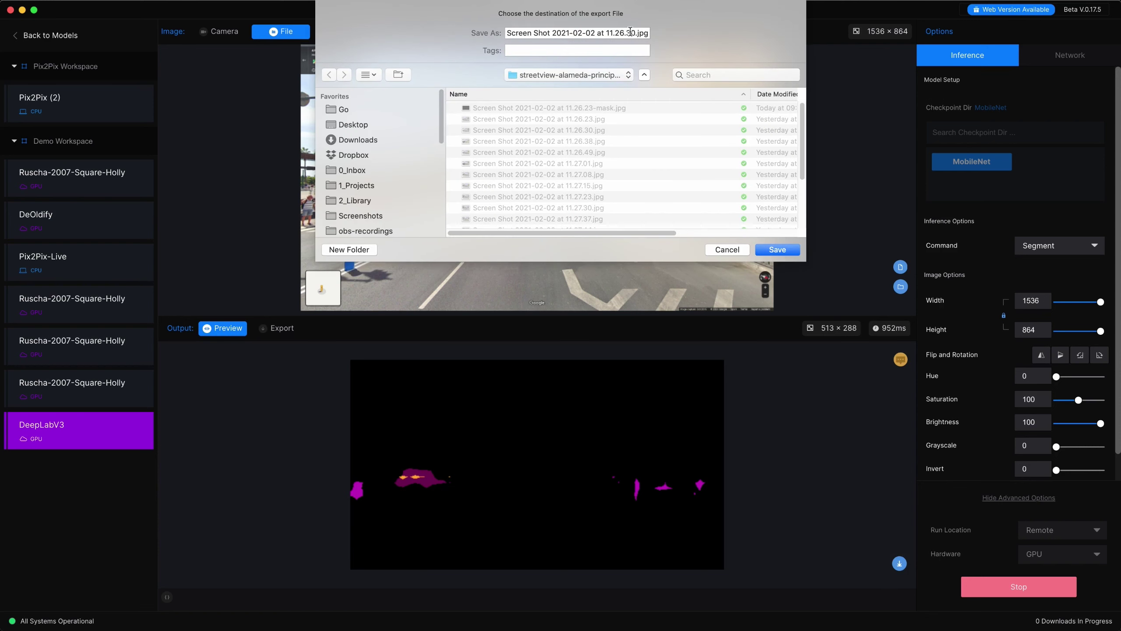
left_click(631, 32)
type("-mask")
left_click(777, 250)
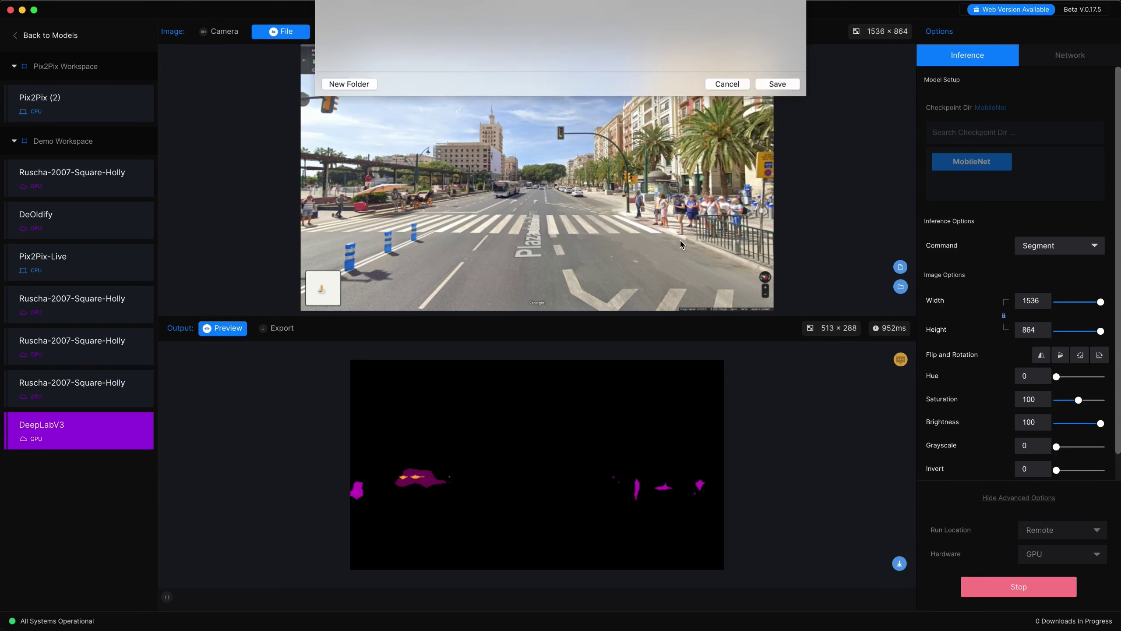
Import the next street-view screenshot from the same folder for segmentation
left_click(898, 267)
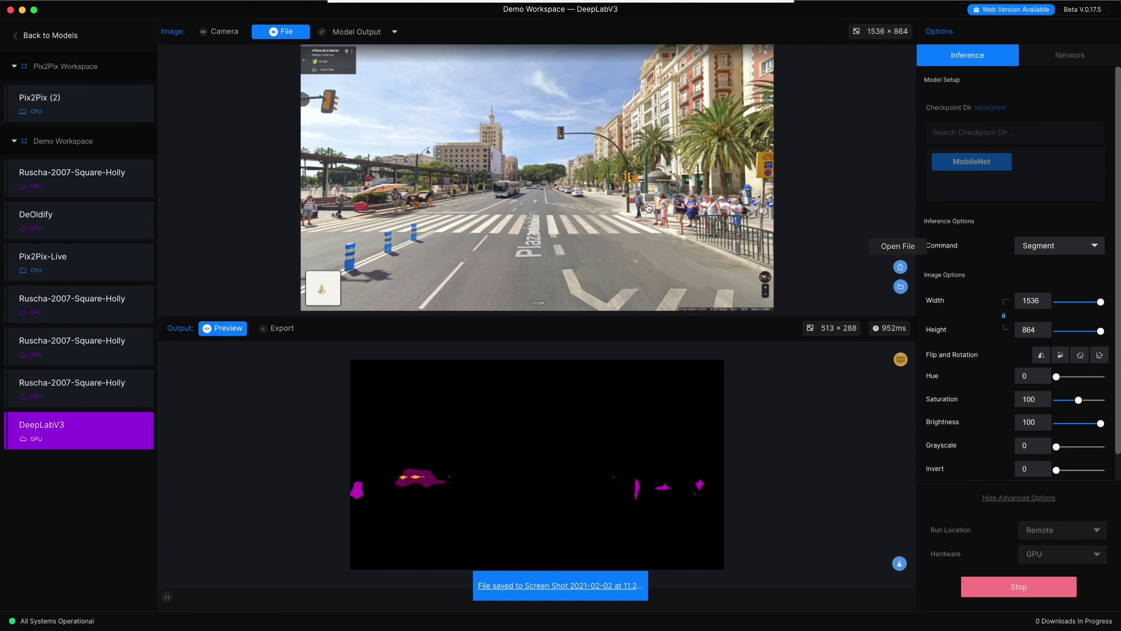
double_click(573, 88)
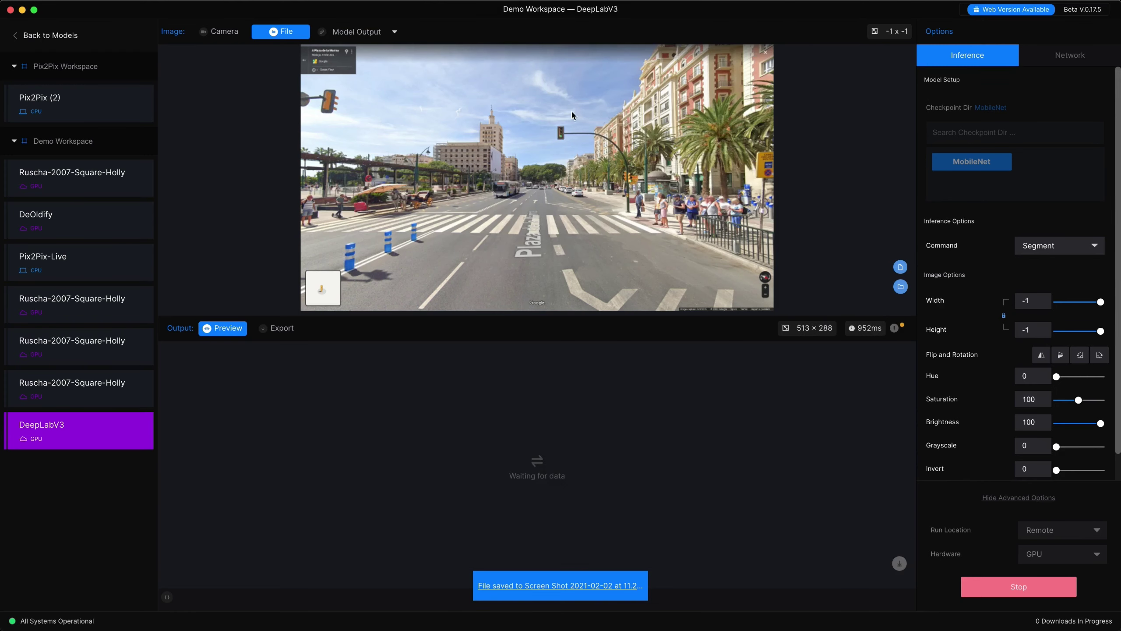
Export the segmentation output as Screen Shot 2021-02-02 at 11.26.49-mask.jpg
left_click(855, 548)
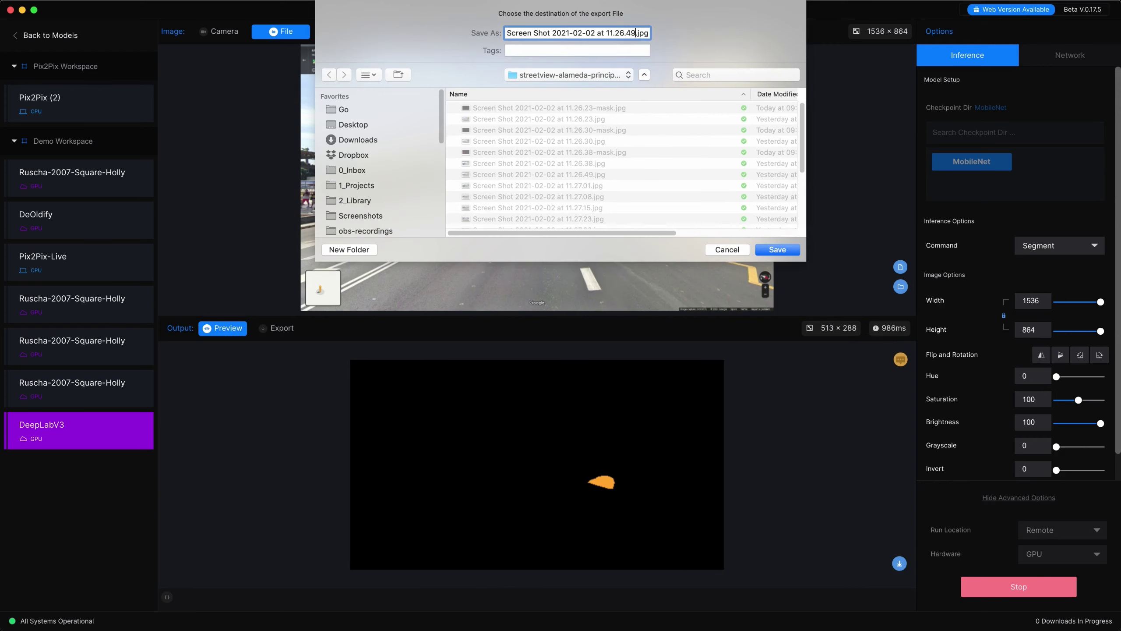
type("-mask")
left_click(766, 250)
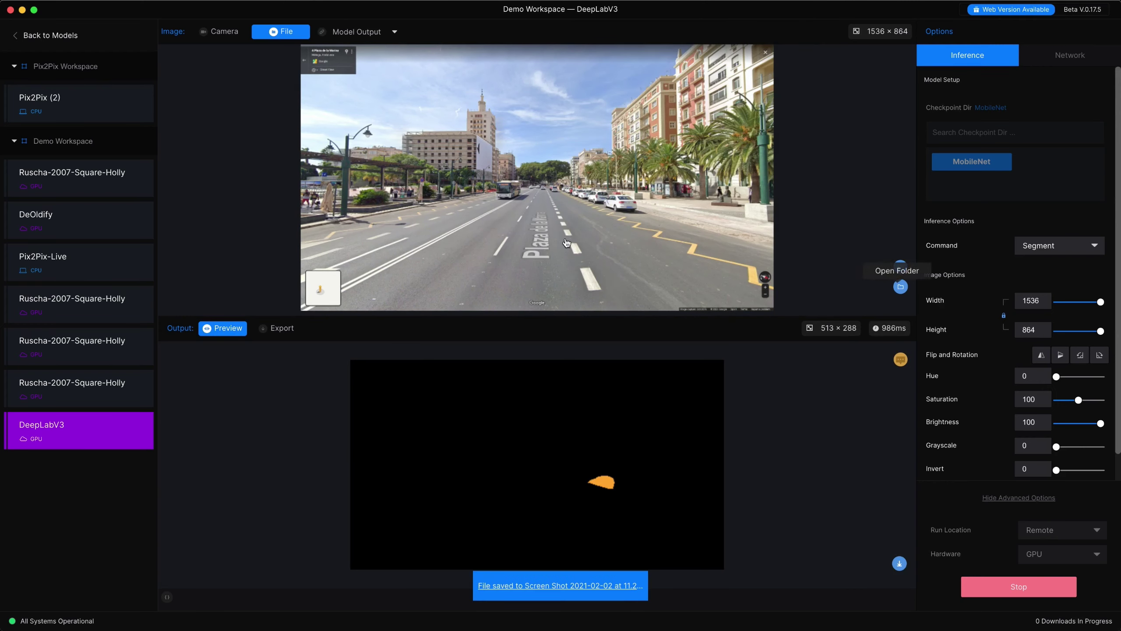
Load the whole folder of street-view screenshots as the model's image input
left_click(901, 286)
left_click(765, 250)
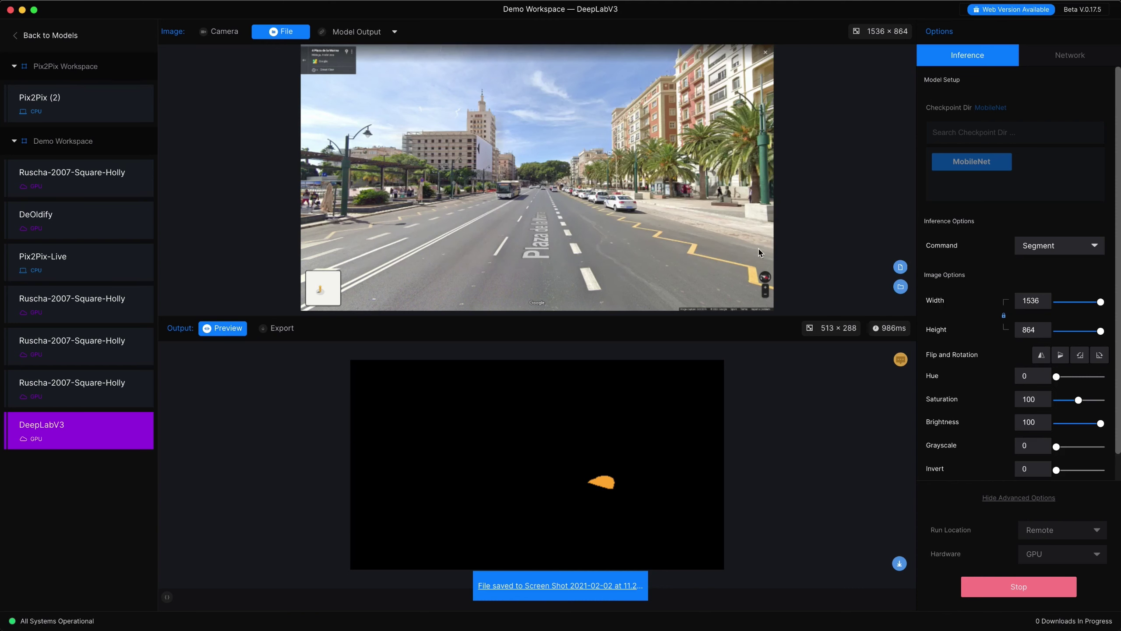
scroll(422, 204, "down", 2)
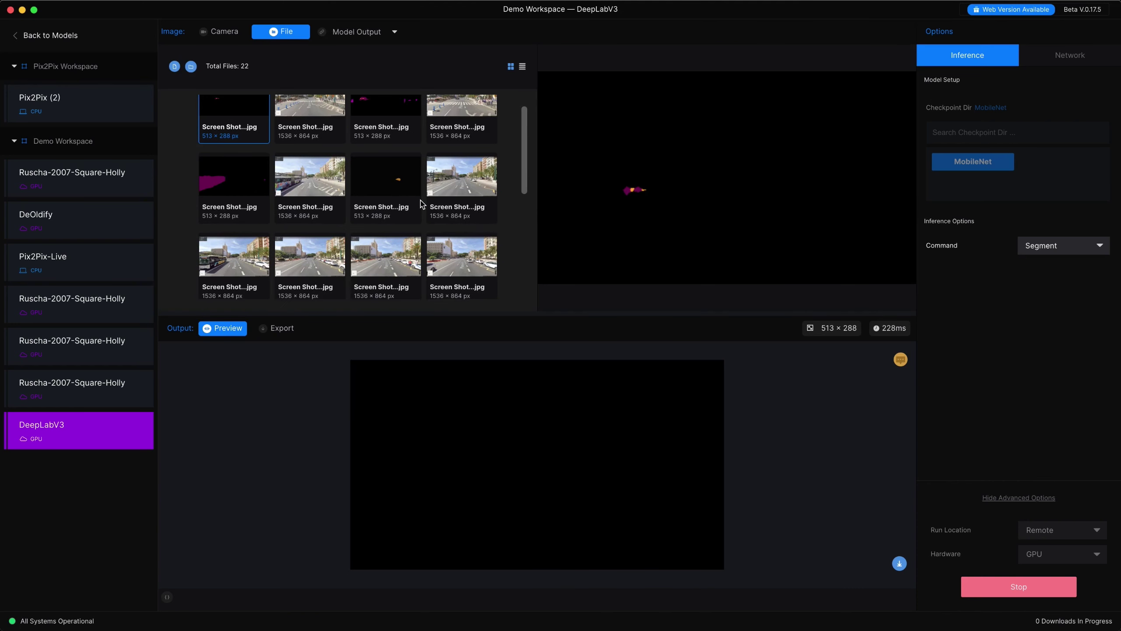
scroll(400, 199, "down", 1)
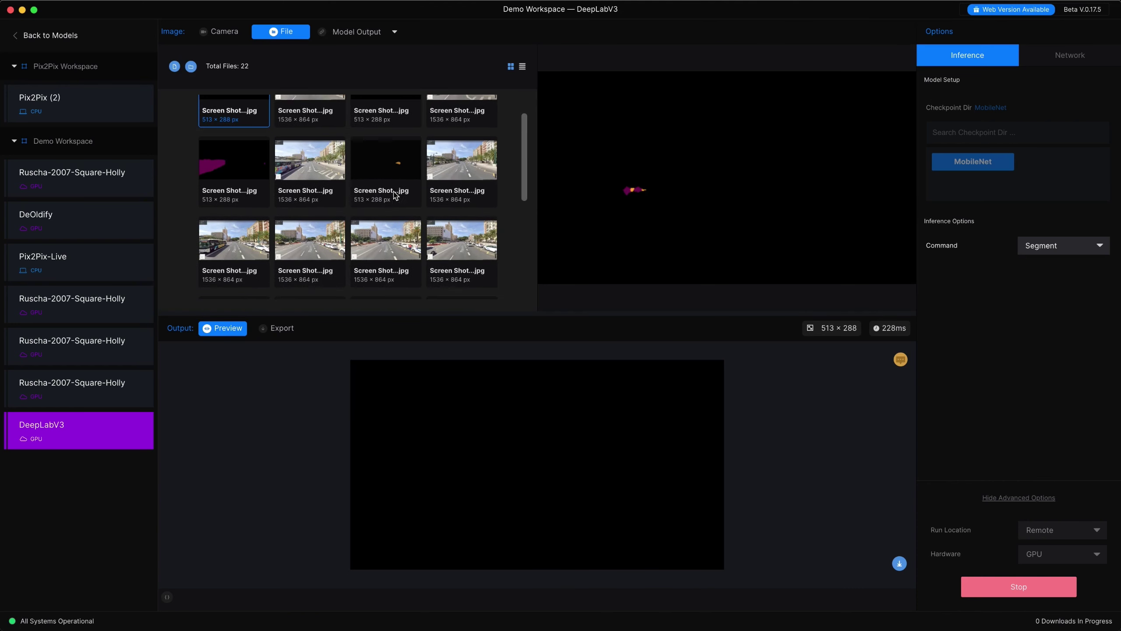
Show the loaded files as a list and select Screen Shot 2021-02-02 at 11.27.01.jpg, the first one without a mask
left_click(522, 67)
scroll(367, 195, "down", 2)
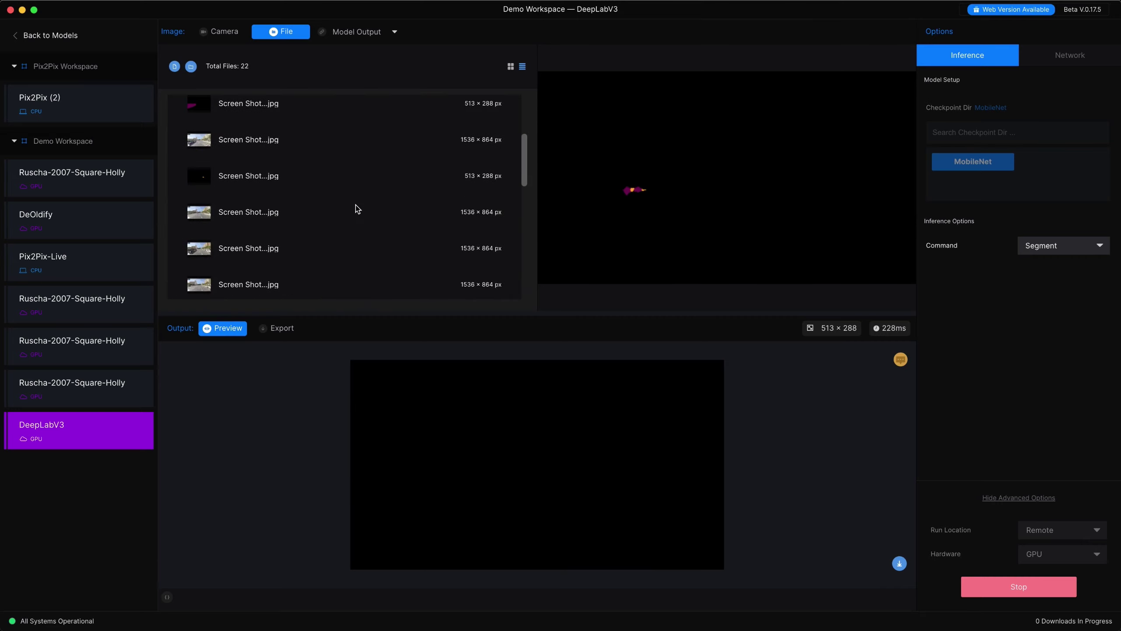
scroll(320, 186, "down", 1)
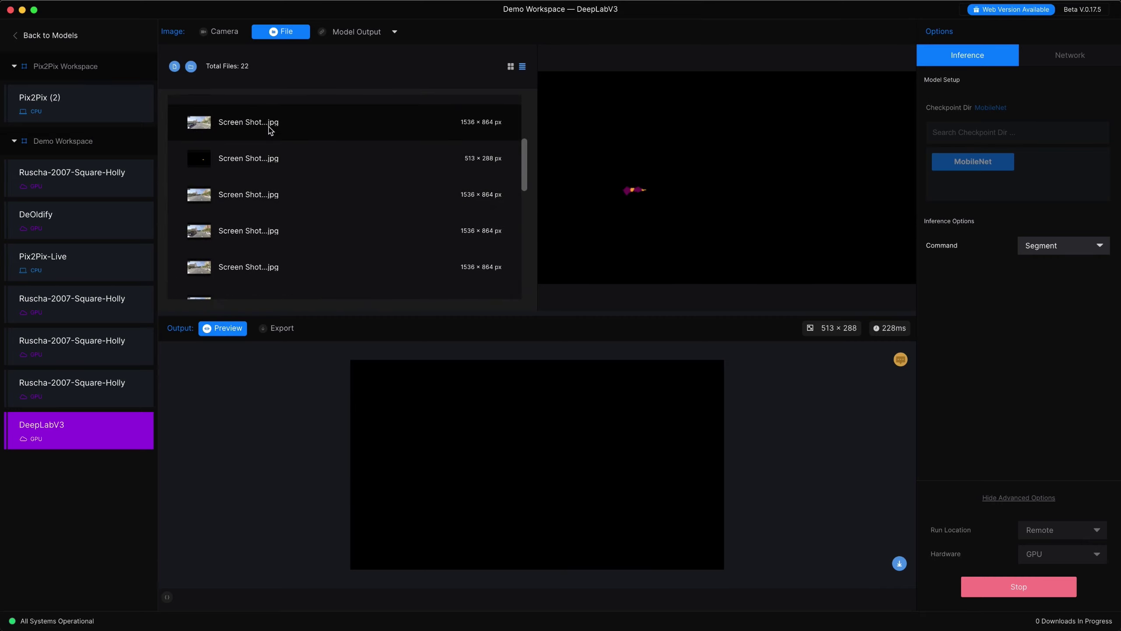
scroll(270, 132, "up", 2)
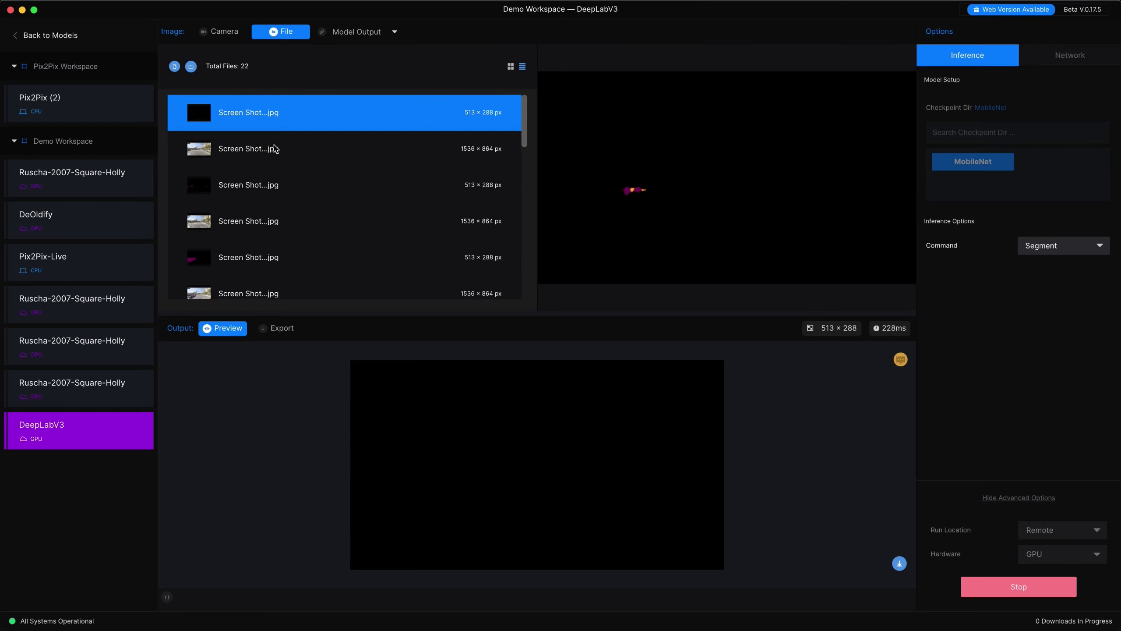
scroll(247, 203, "down", 2)
left_click(241, 234)
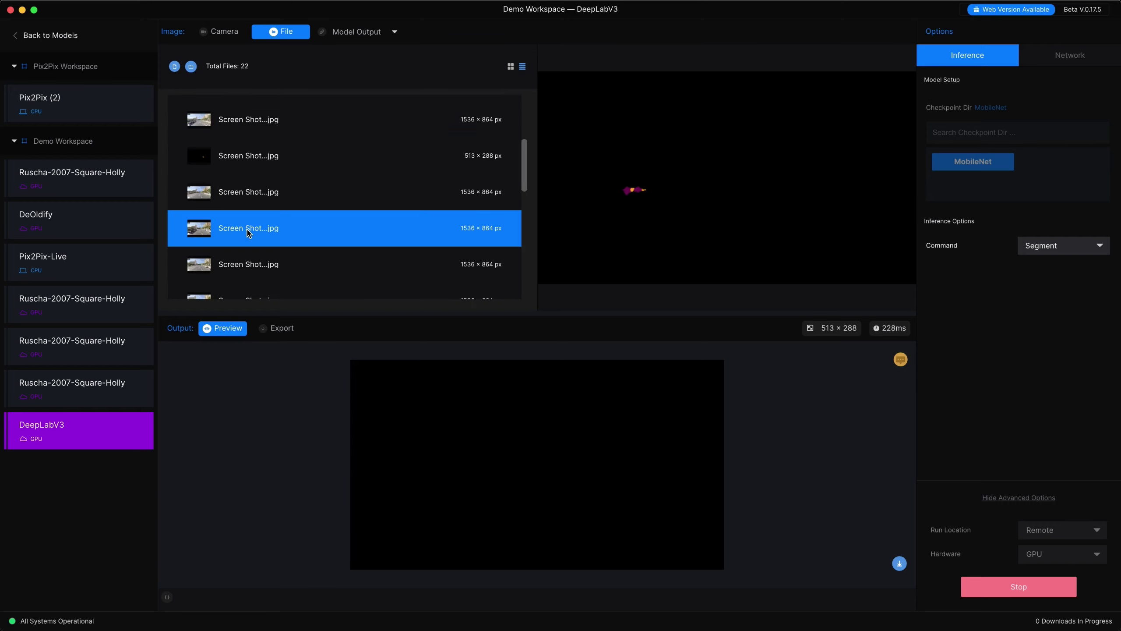
Segment the 11.27.01 and 11.27.08 screenshots and export each output under its source name with the -mask suffix
left_click(899, 563)
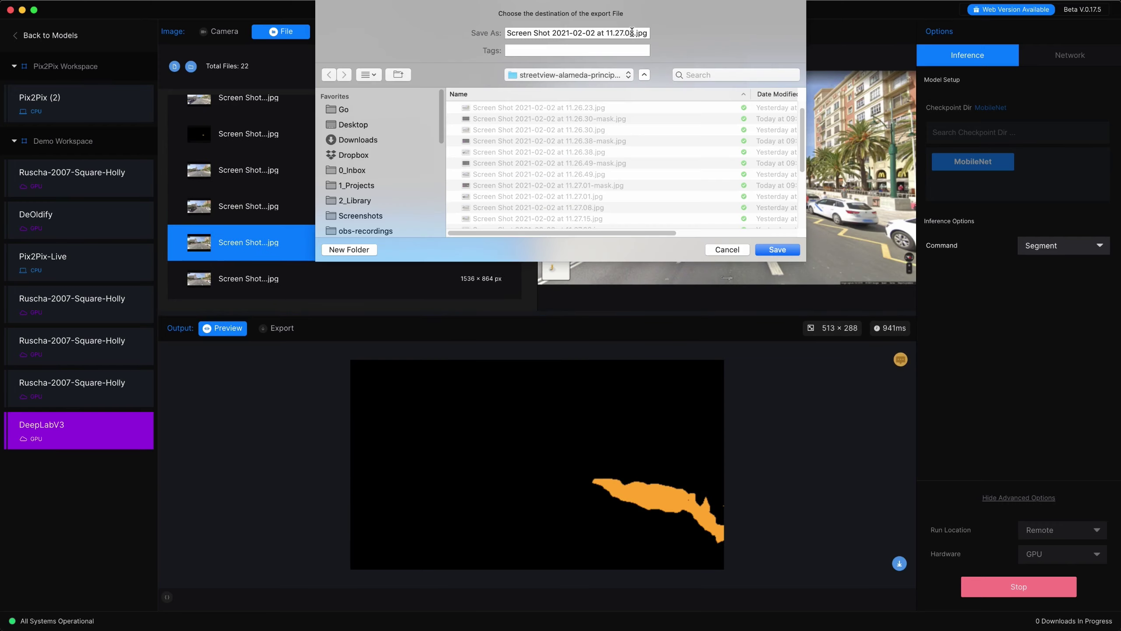
left_click(777, 241)
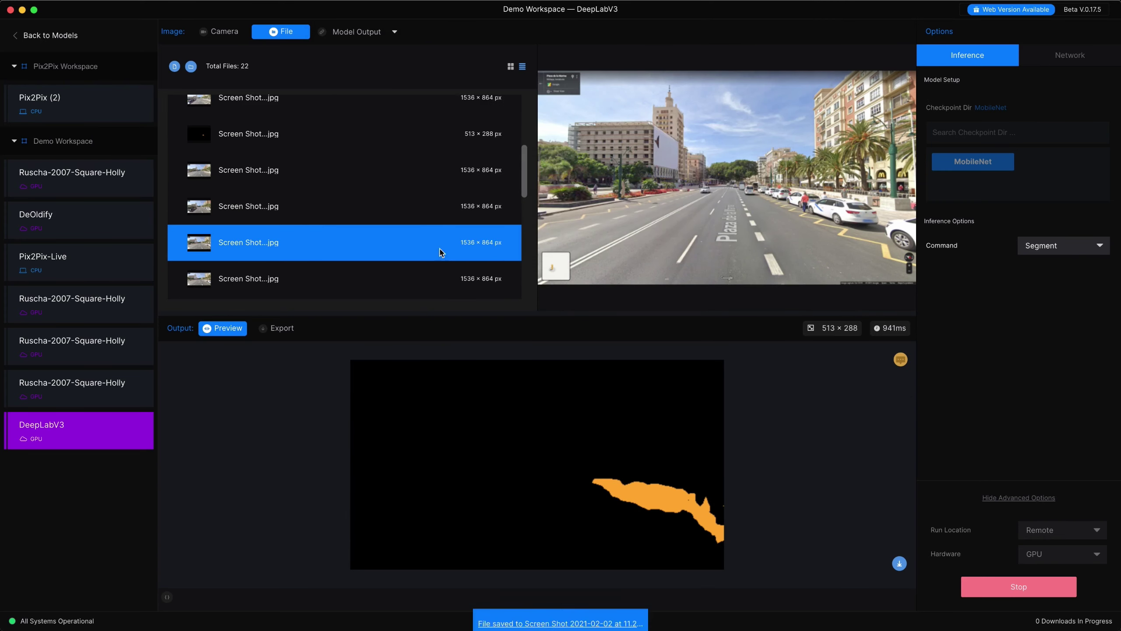
Select the 11.27.15 screenshot and export its segmentation as Screen Shot 2021-02-02 at 11.27.15-mask.jpg
scroll(345, 248, "down", 2)
left_click(333, 239)
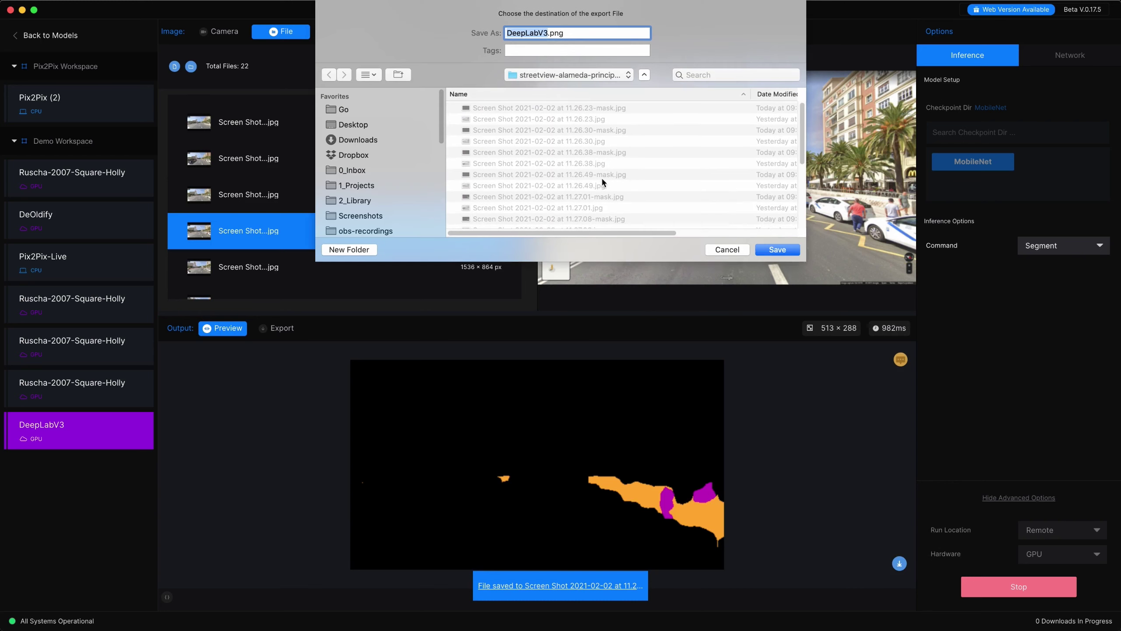
scroll(624, 180, "down", 5)
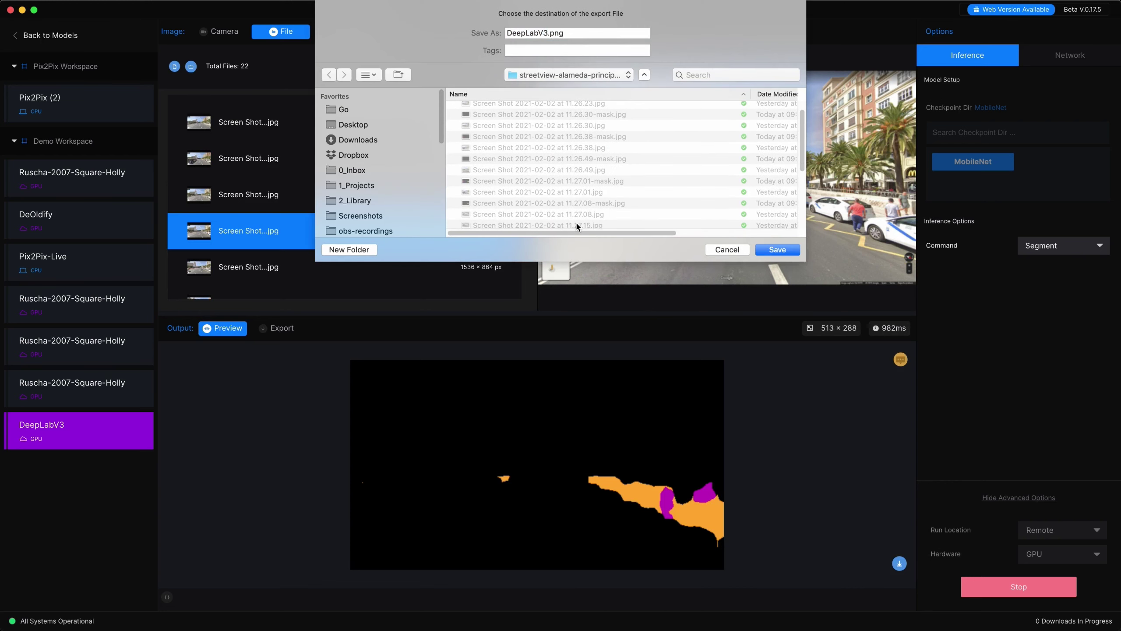
left_click(578, 226)
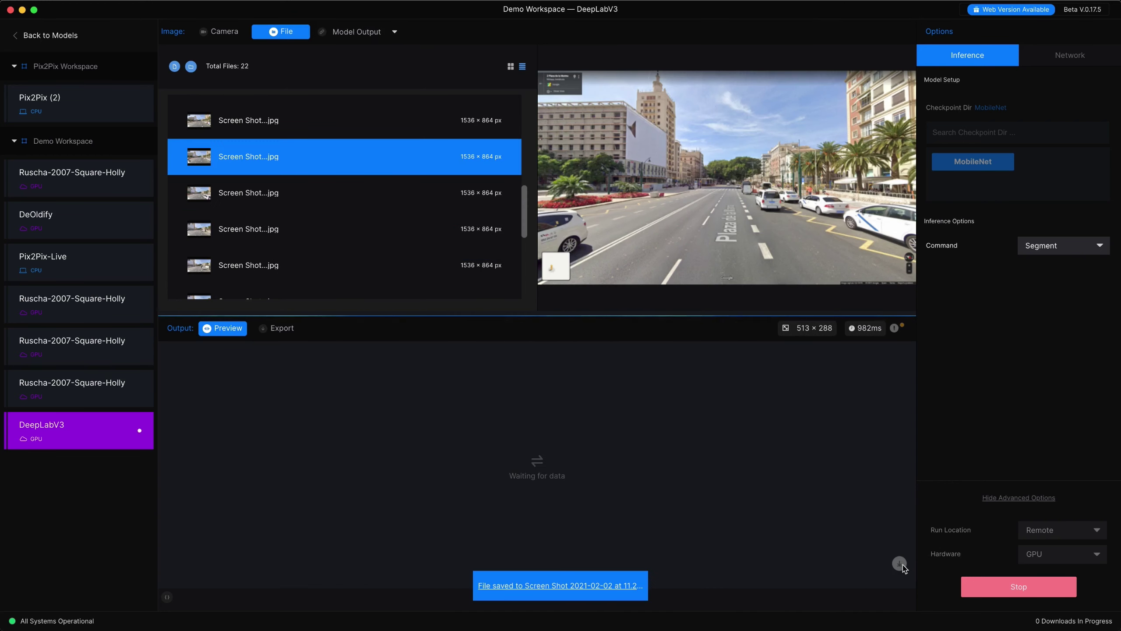
Export the segmentations of the 11.27.23 and 11.27.30 screenshots under their source names with -mask added
left_click(900, 563)
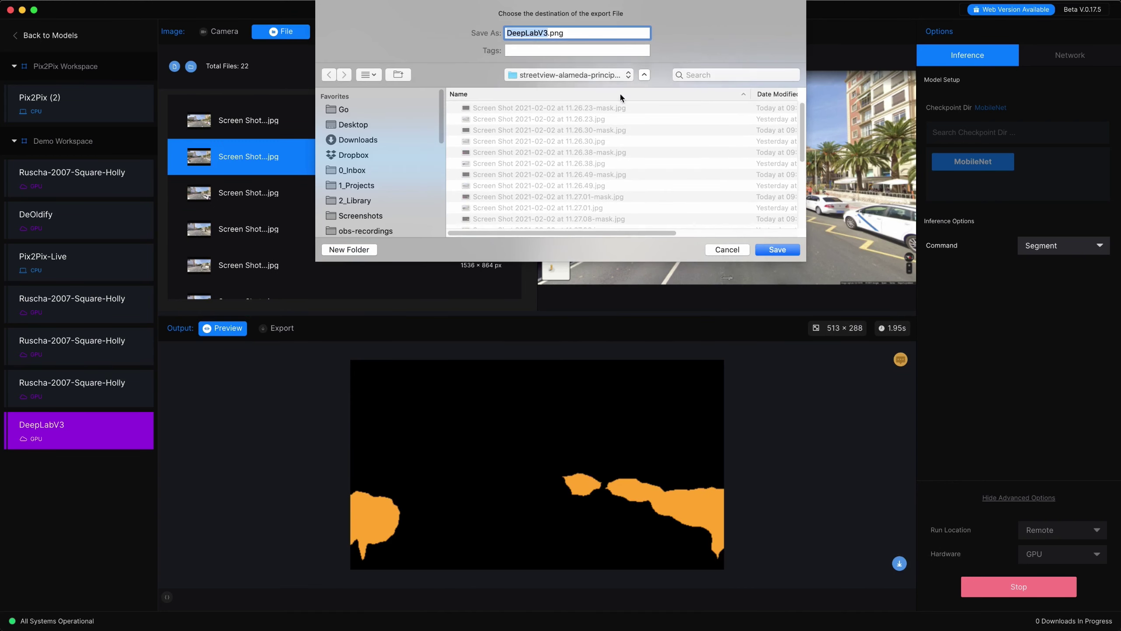
key("Return")
left_click(275, 195)
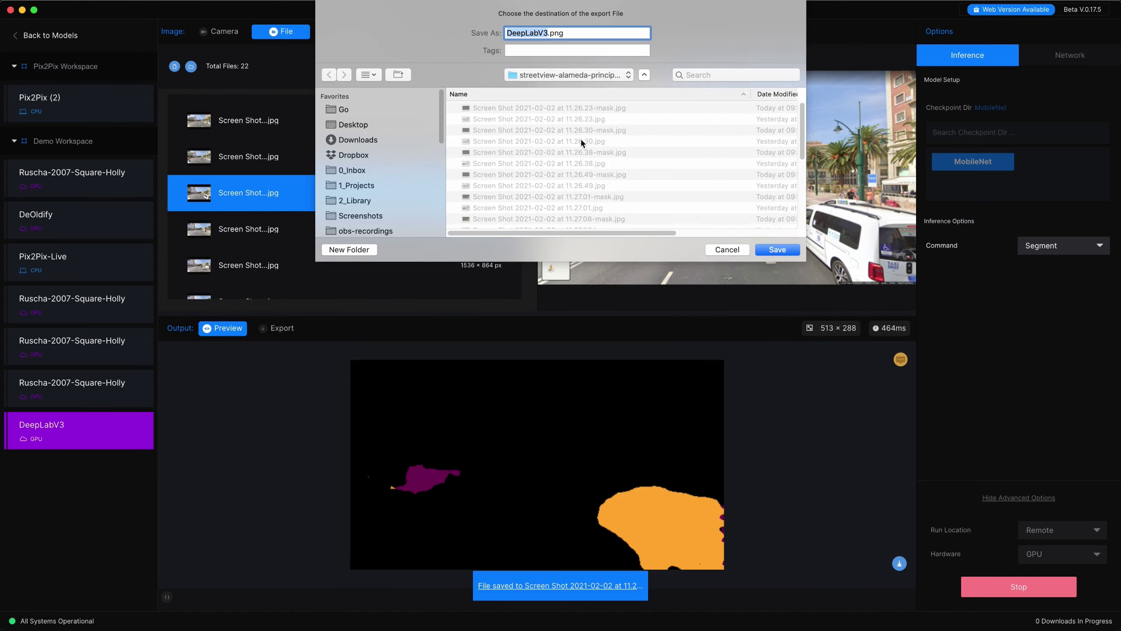
key("Return")
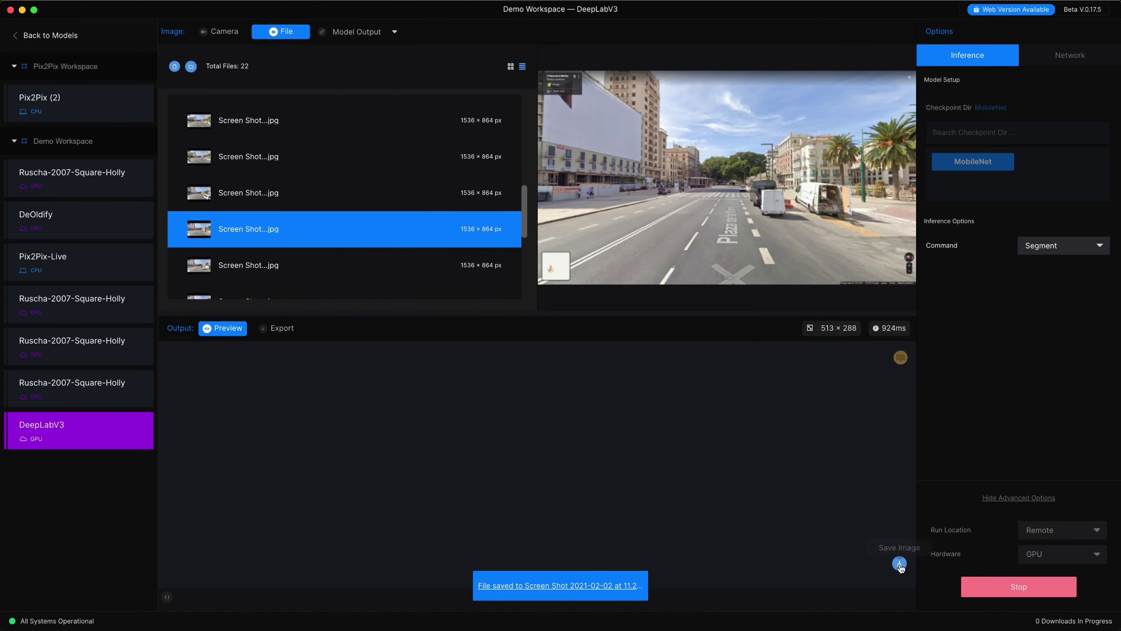
Segment the 11.27.37, 11.27.44 and 11.27.51 screenshots in turn and export each result as a -mask.jpg file
left_click(900, 564)
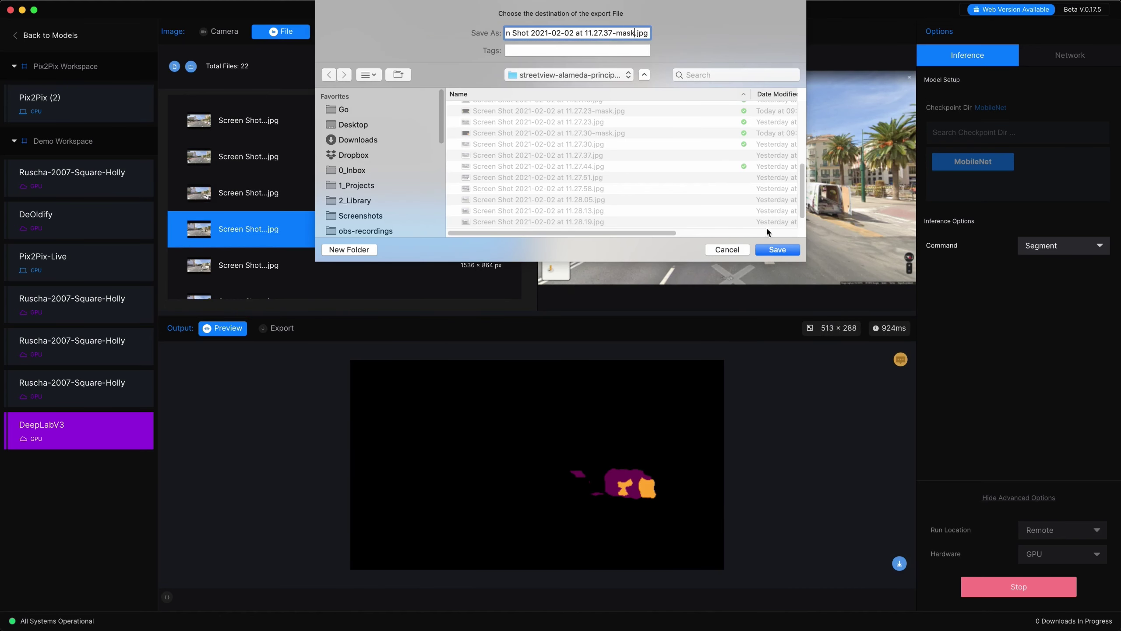
key("Return")
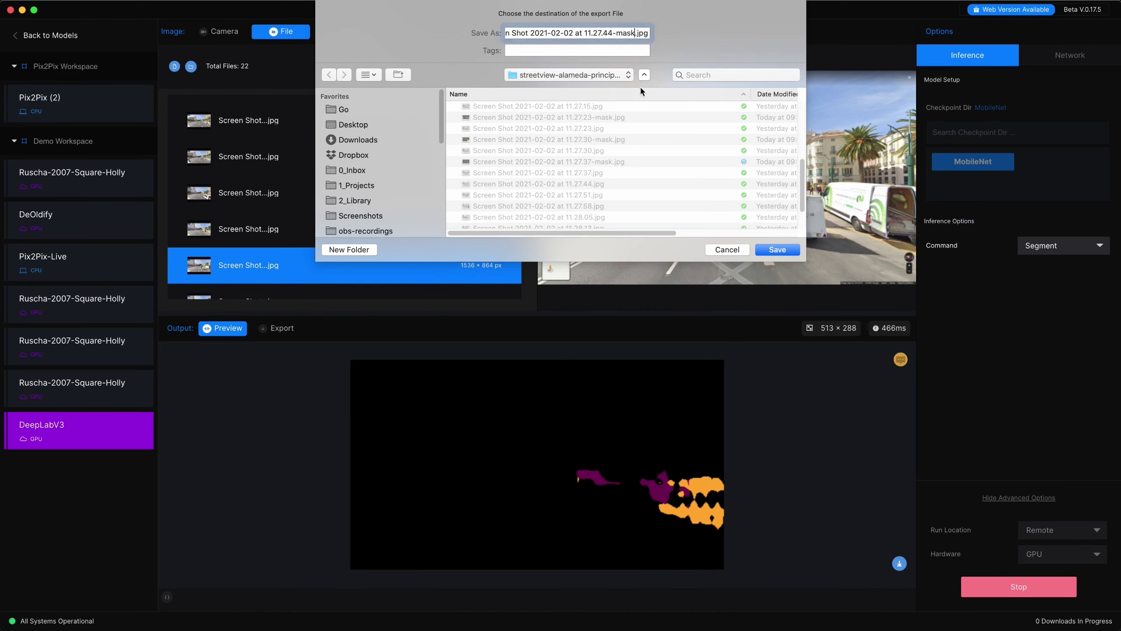
key("Return")
key("Return")
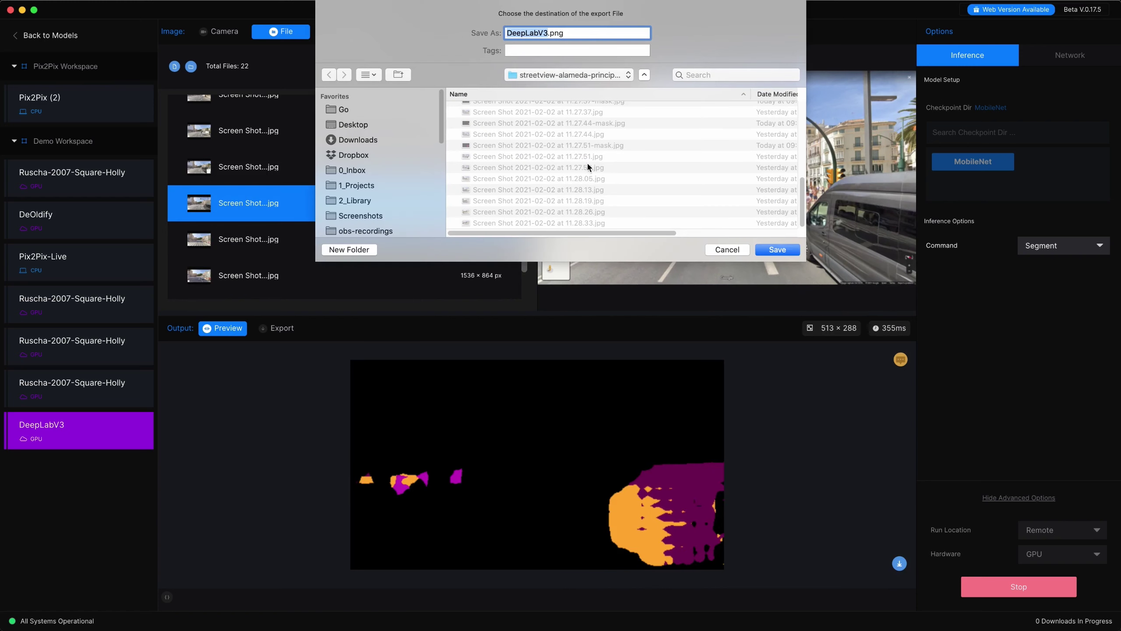
Export the segmentations of the 11.27.58, 11.28.05 and 11.28.13 screenshots, naming each after its source with -mask
left_click(591, 167)
key("Return")
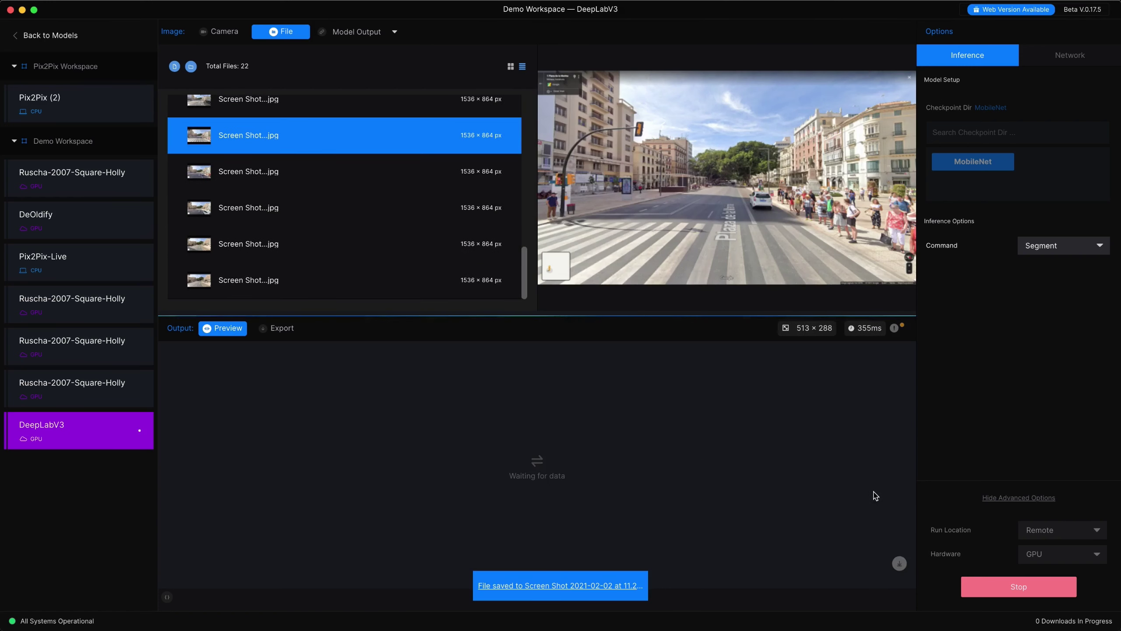
left_click(661, 193)
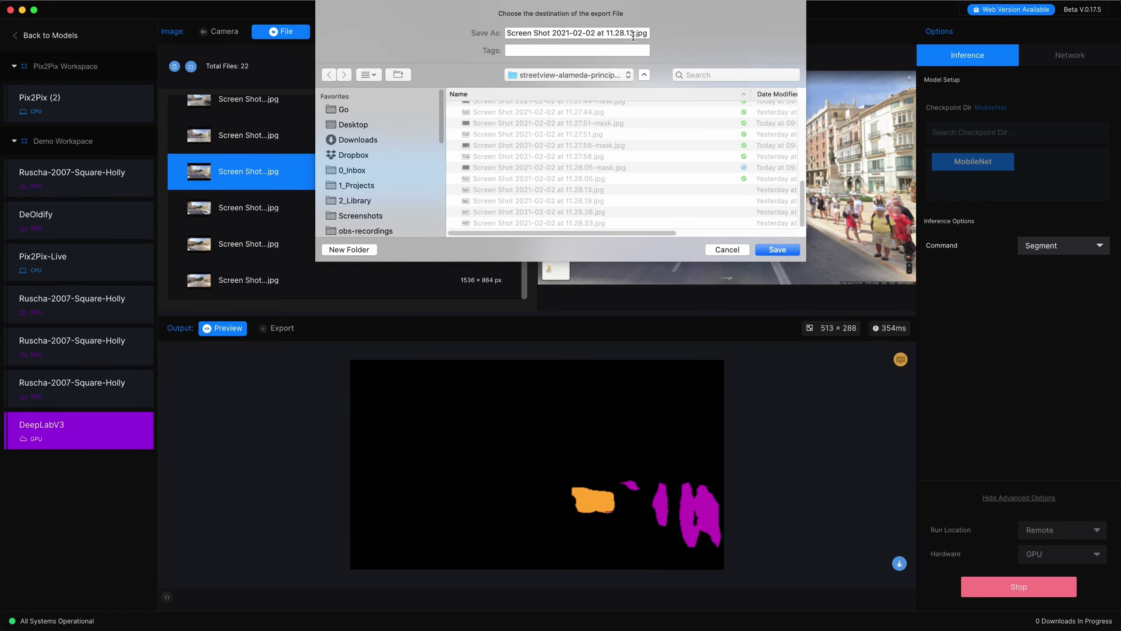
type("-mask")
key("Return")
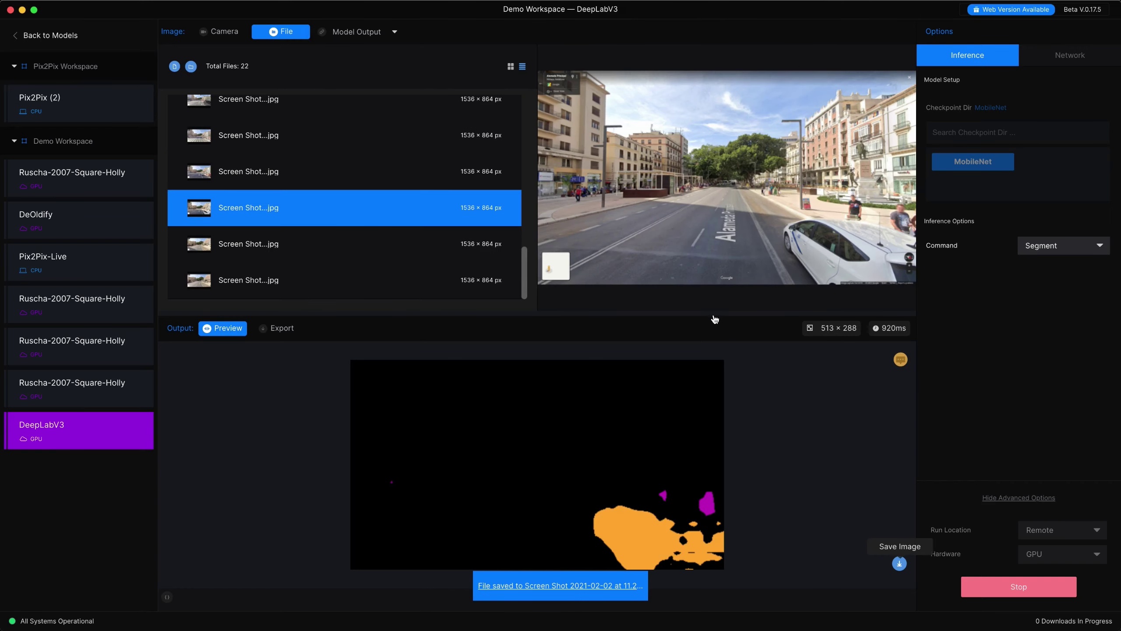
Export the 11.28.19 segmentation as Screen Shot 2021-02-02 at 11.28.19-mask.jpg and select the next screenshot in the list
scroll(660, 216, "down", 10)
left_click(640, 181)
key("Return")
key("Down")
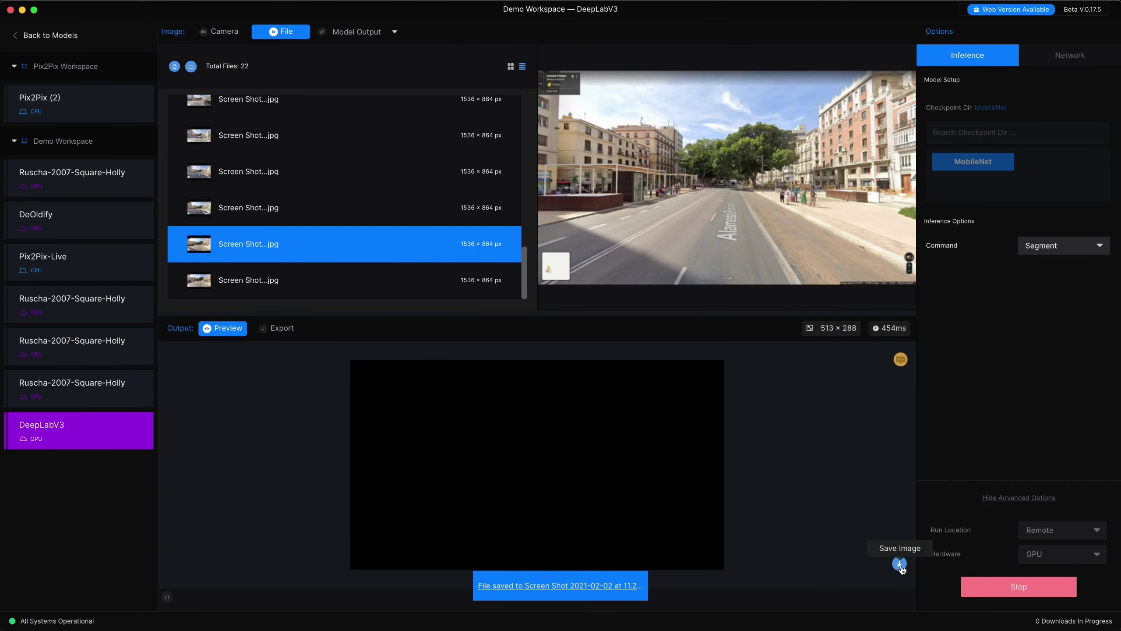
Export the segmentation output of the 11.28.26 screenshot as Screen Shot 2021-02-02 at 11.28.26-mask.jpg
left_click(899, 564)
left_click(616, 32)
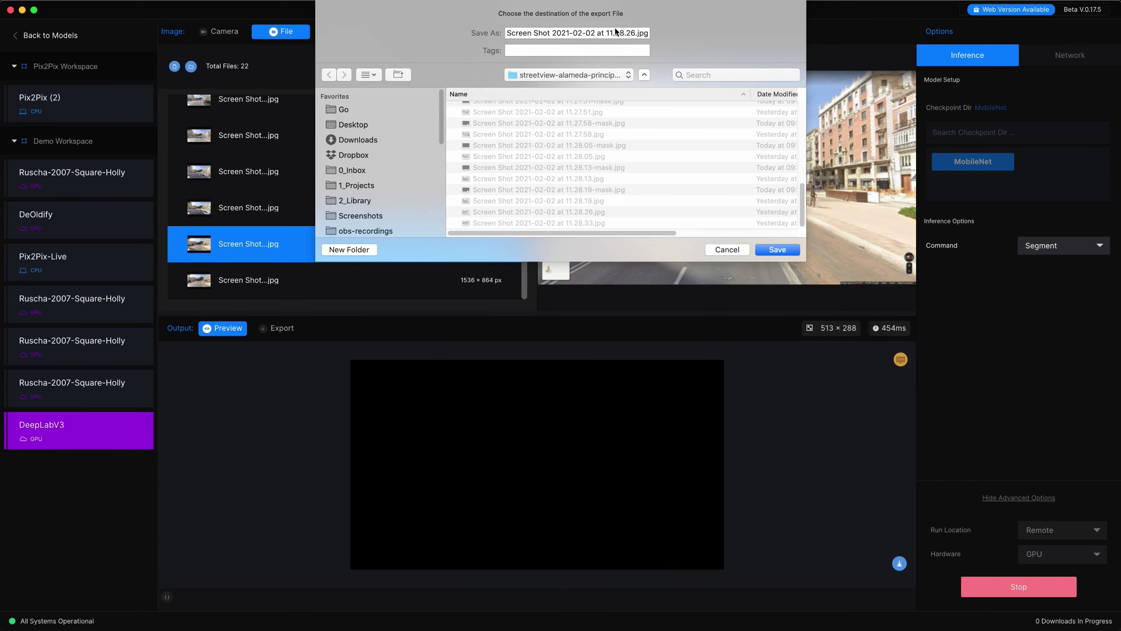
type("-mask")
left_click(770, 251)
Select the last screenshot, export its segmentation as Screen Shot 2021-02-02 at 11.28.33-mask.jpg, and stop the running model
left_click(280, 283)
left_click(899, 563)
left_click(633, 33)
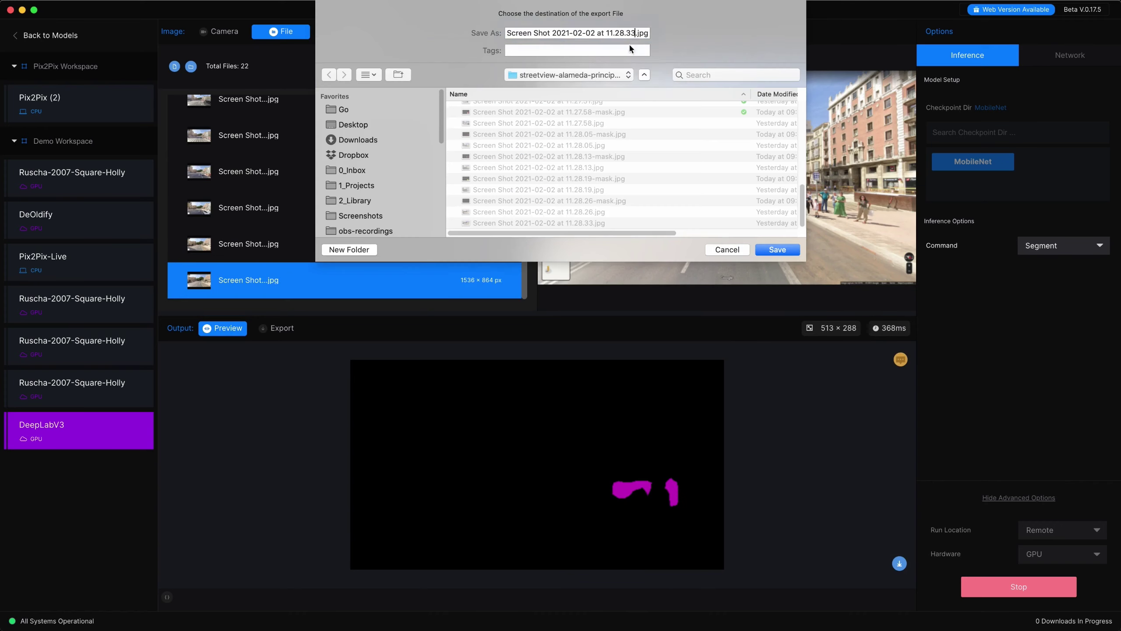
type("-mask")
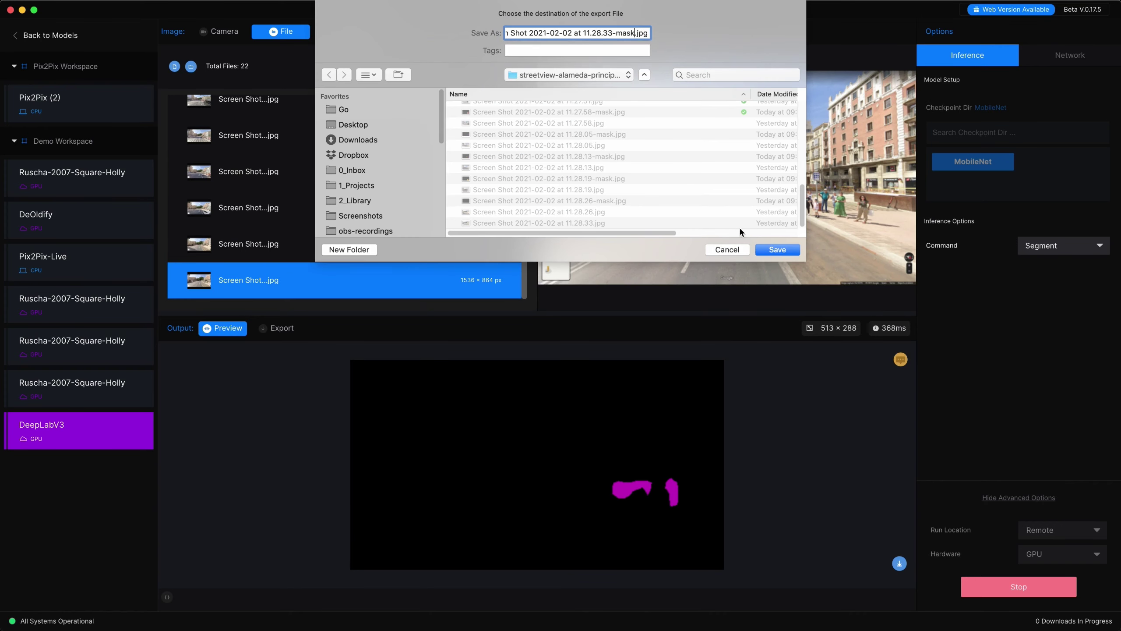
left_click(768, 252)
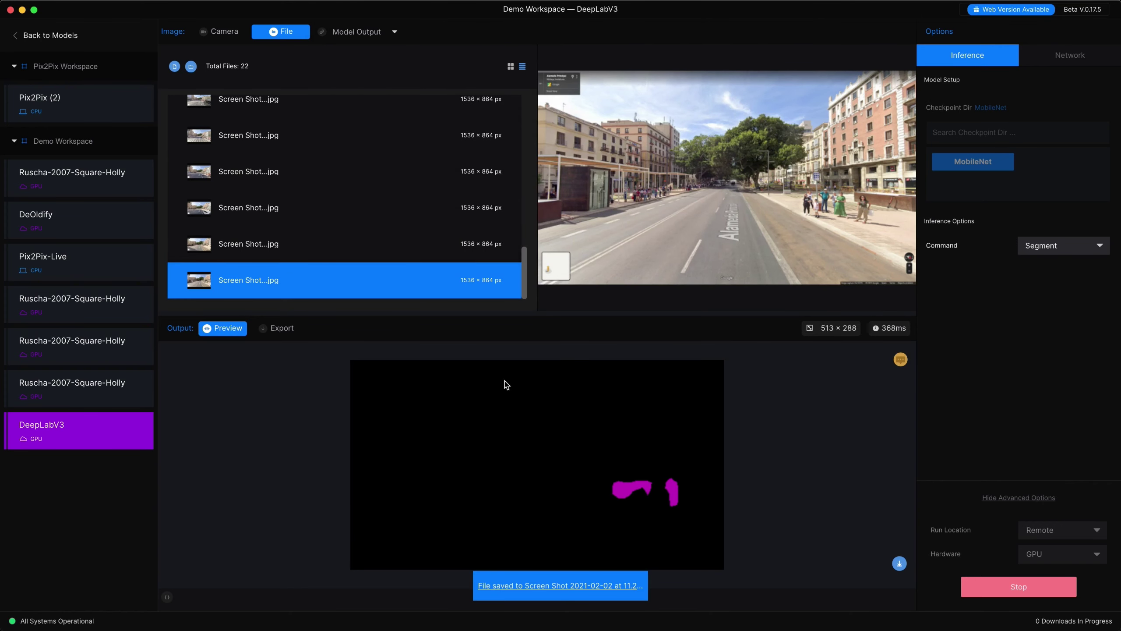
left_click(1013, 590)
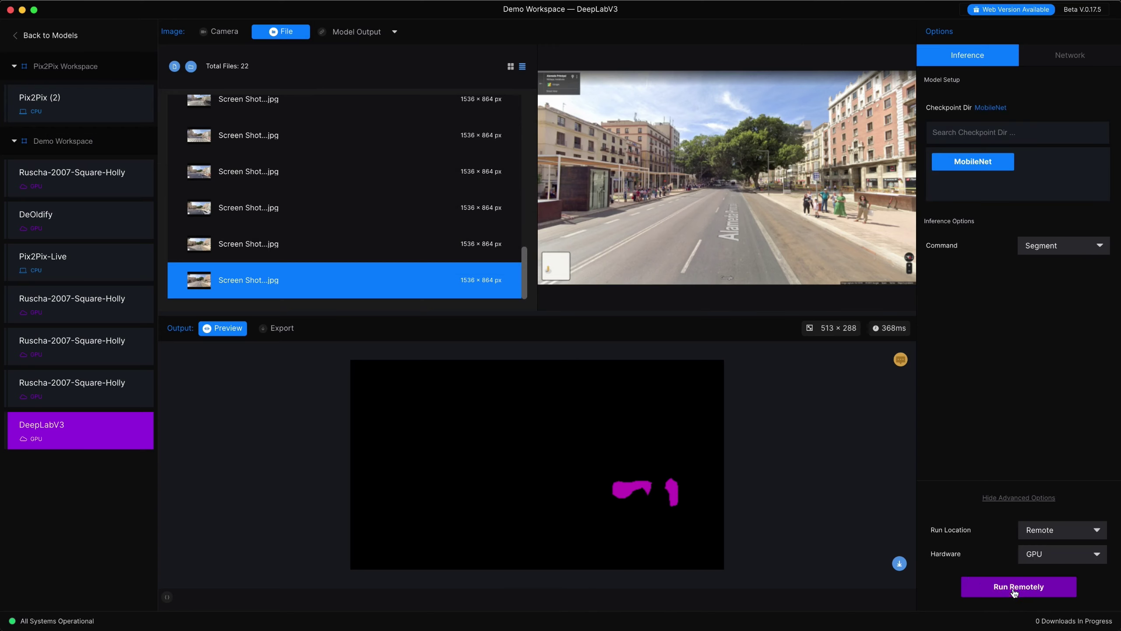
Switch to the image folder in Finder and review the originals and masks as a list, sorted by size and by name
mouse_move(1119, 205)
left_click(1107, 258)
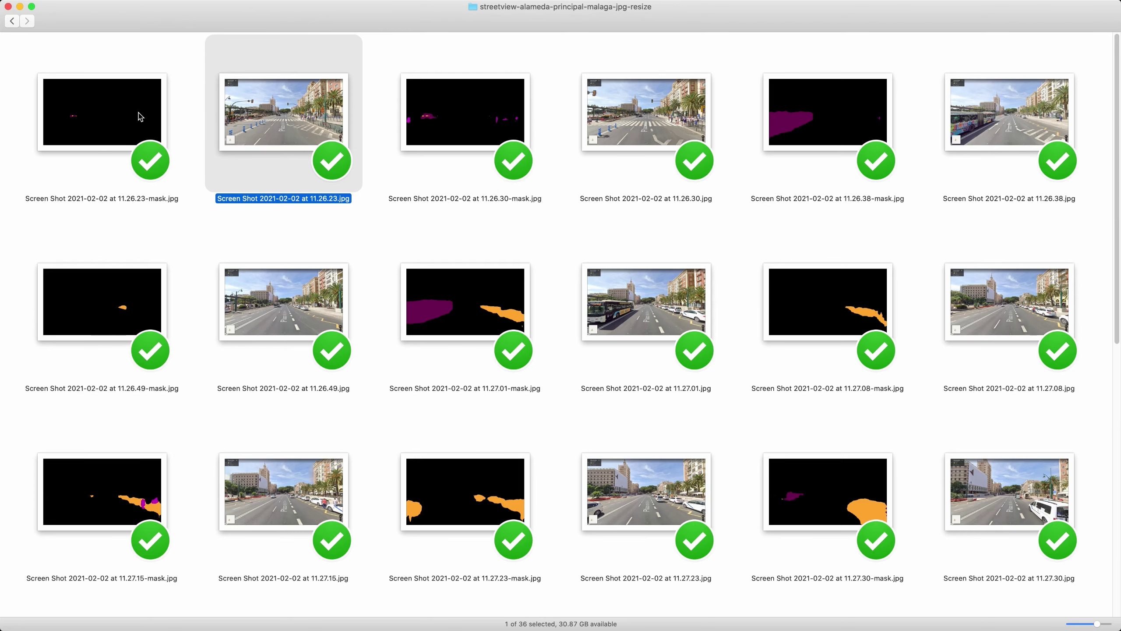
key("super+2")
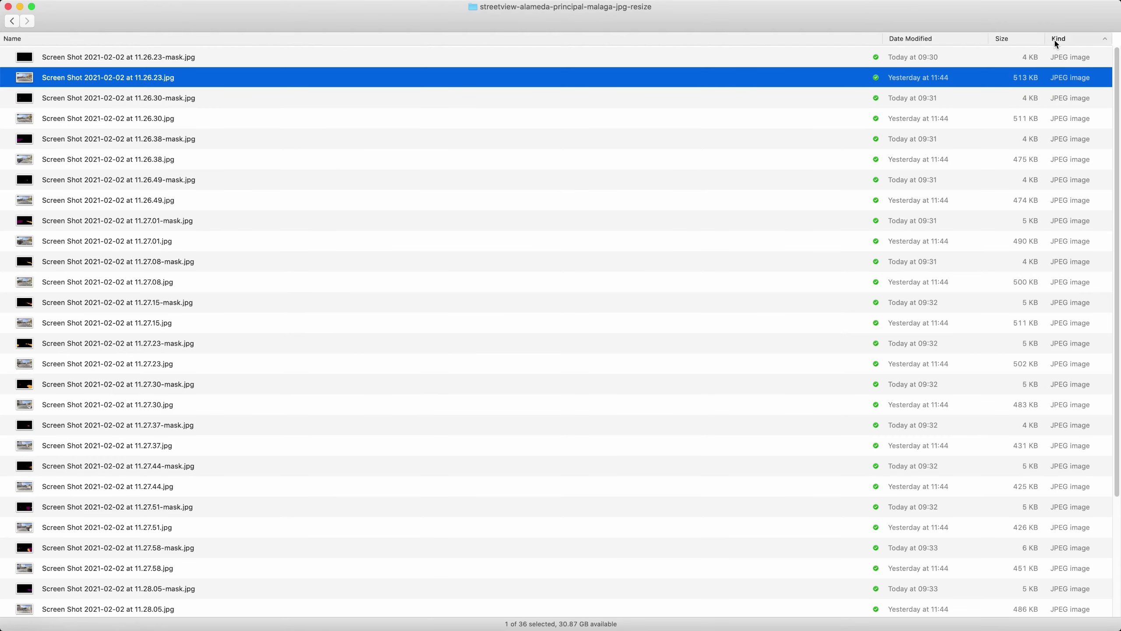
left_click(1016, 40)
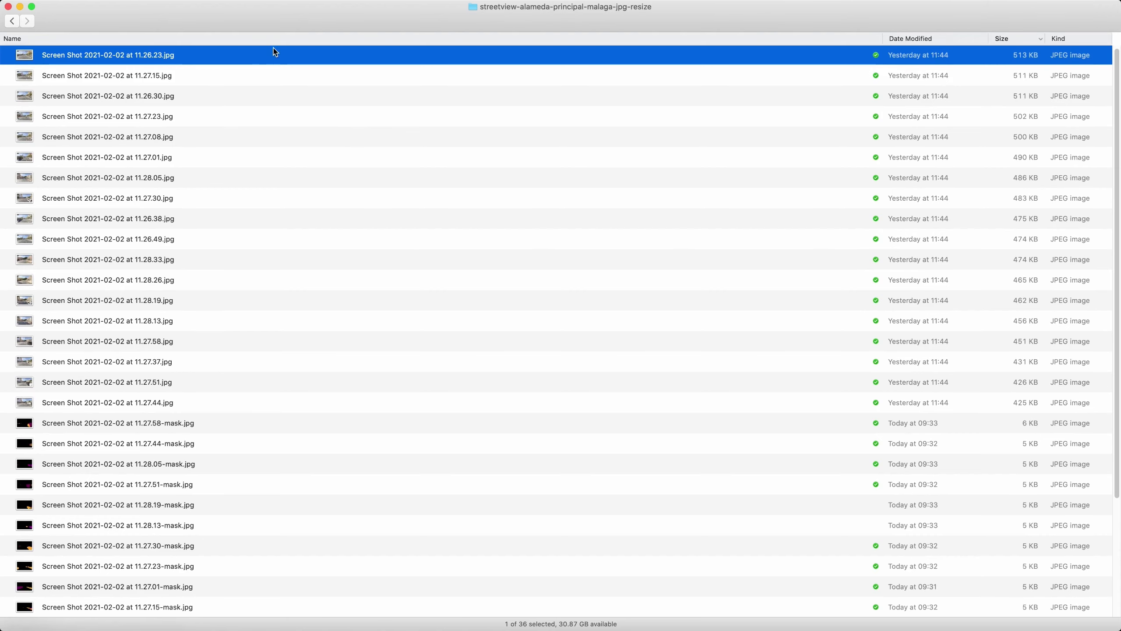
left_click(275, 39)
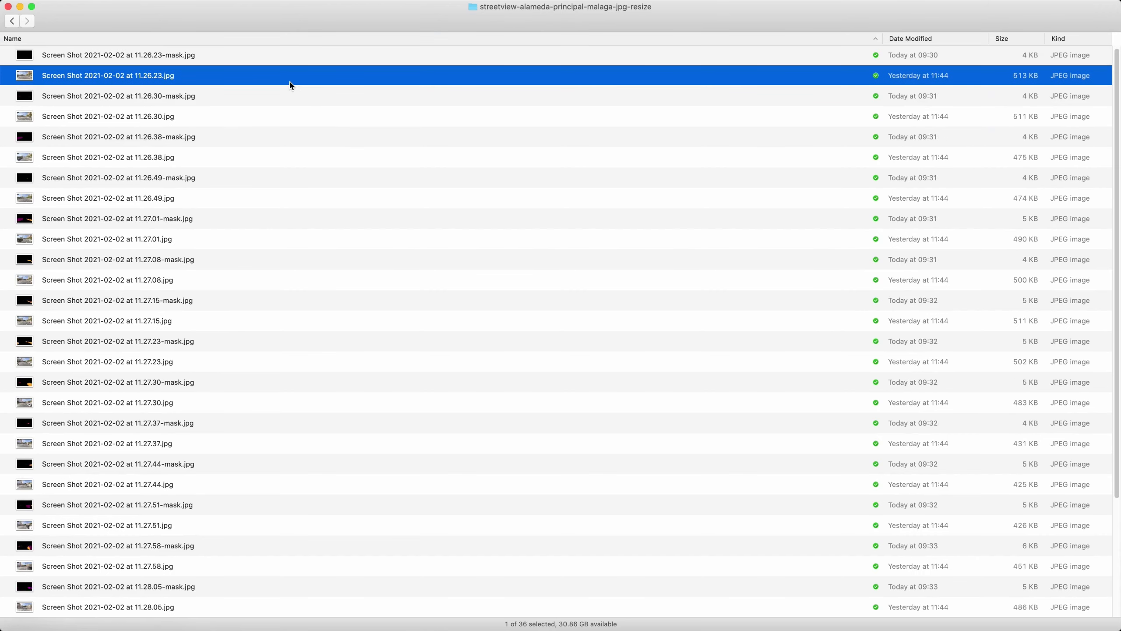
Return the folder to icon view in a smaller window and preview the 11.26.23 screenshot and its mask
key("super+1")
key("ctrl+super+f")
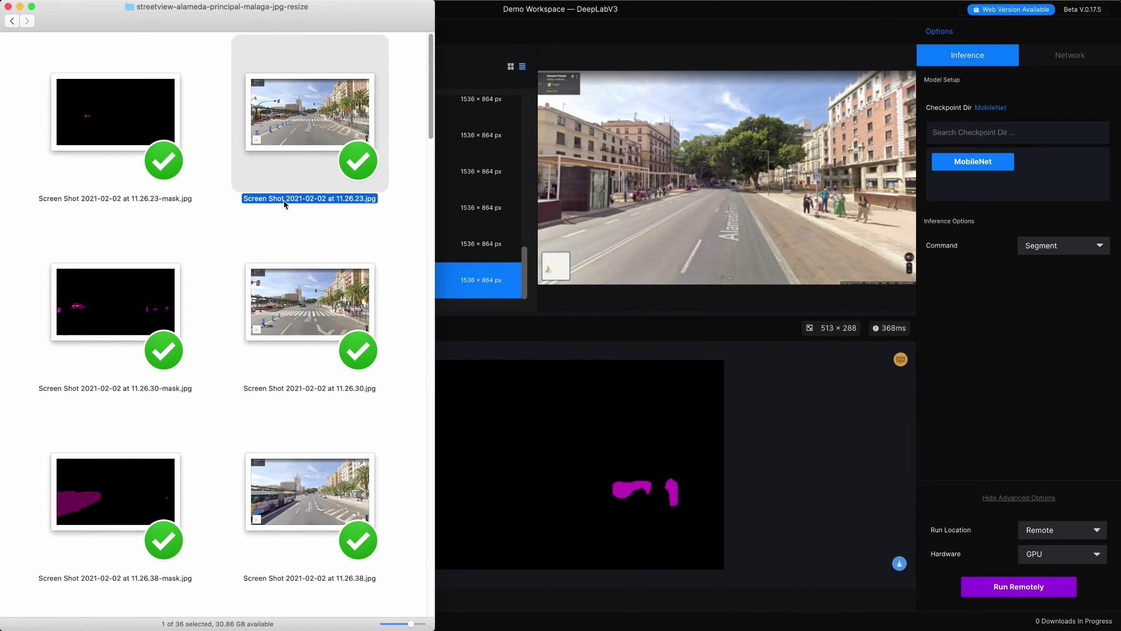
key("space")
key("Left")
key("space")
left_click(260, 215)
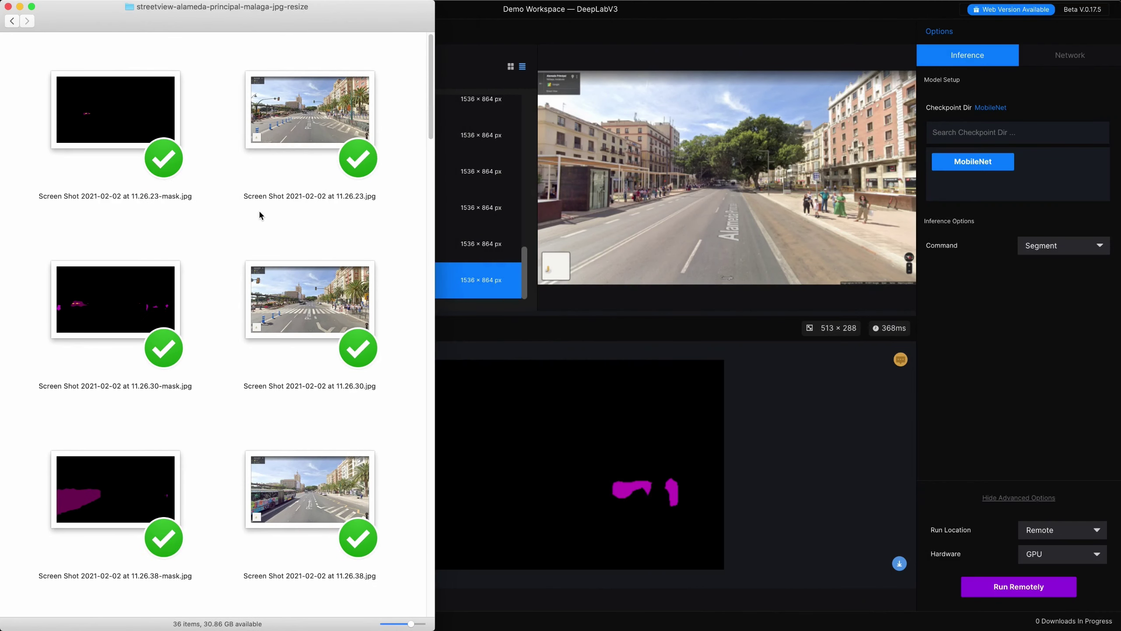
Select all the mask images in the street-view folder and gather them into a new folder
mouse_move(433, 213)
left_mouse_down()
mouse_move(500, 211)
mouse_move(452, 208)
left_mouse_up()
scroll(198, 547, "down", 1)
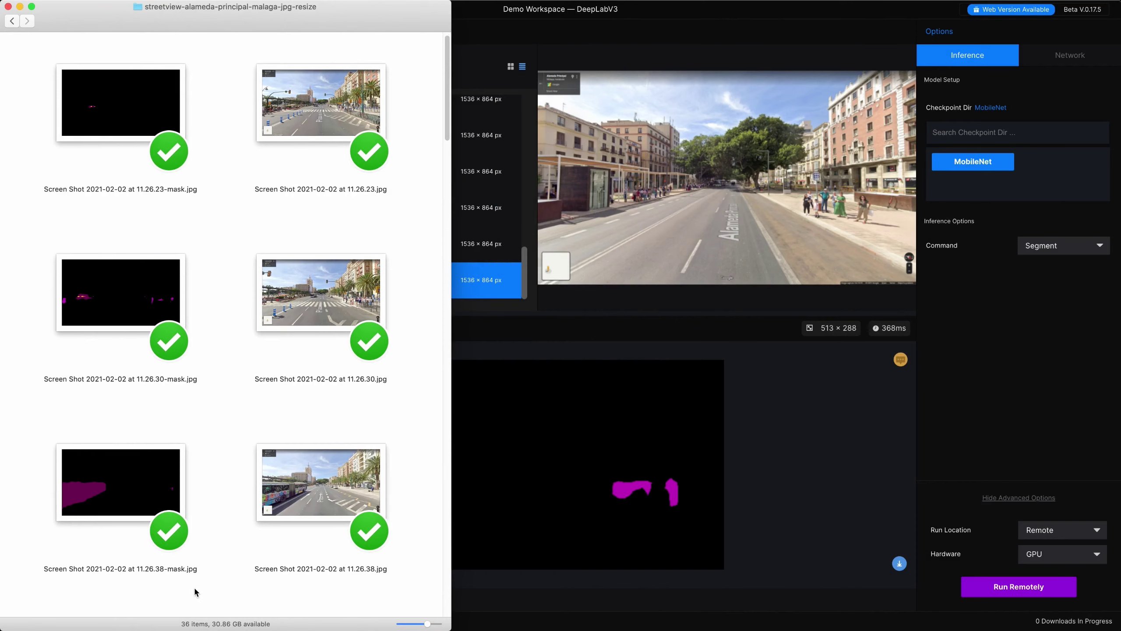
scroll(195, 591, "down", 15)
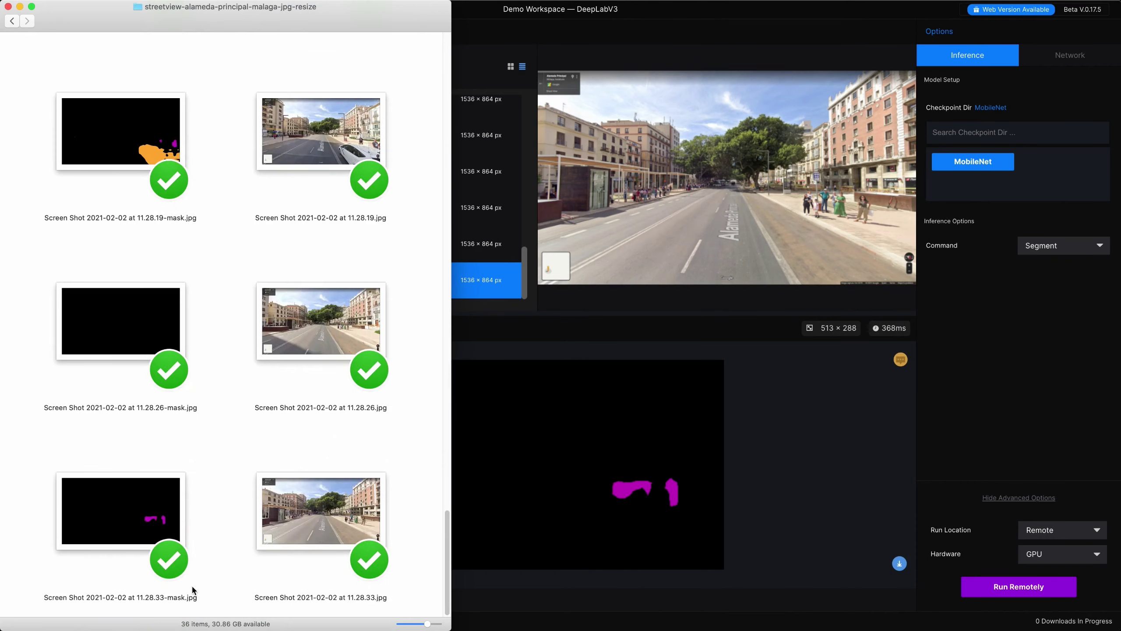
left_click(192, 589)
scroll(112, 397, "up", 10)
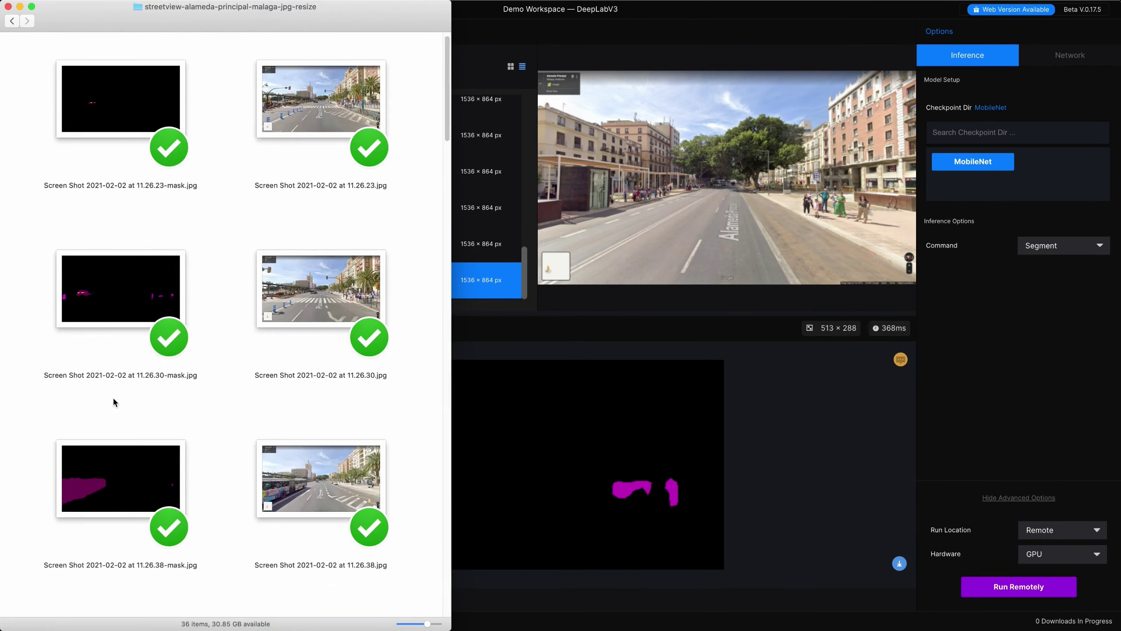
left_click_drag(114, 402, 120, 114)
key("super+BackSpace")
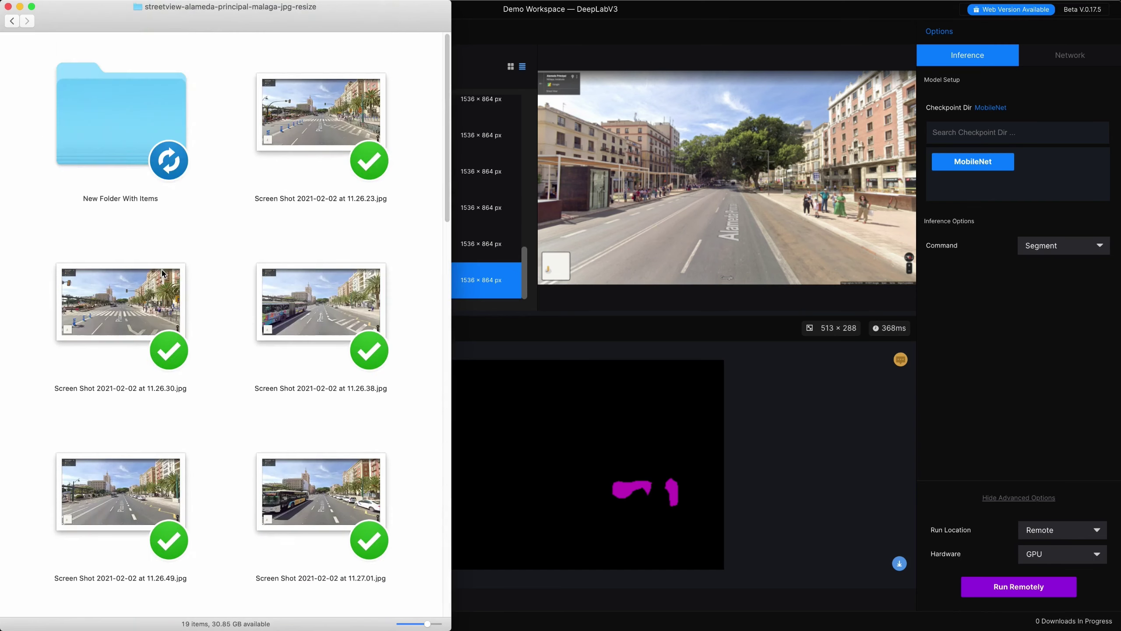
Name the new folder DeepLabV3-MobileNet and open it to view the masks in an enlarged window
type("deep")
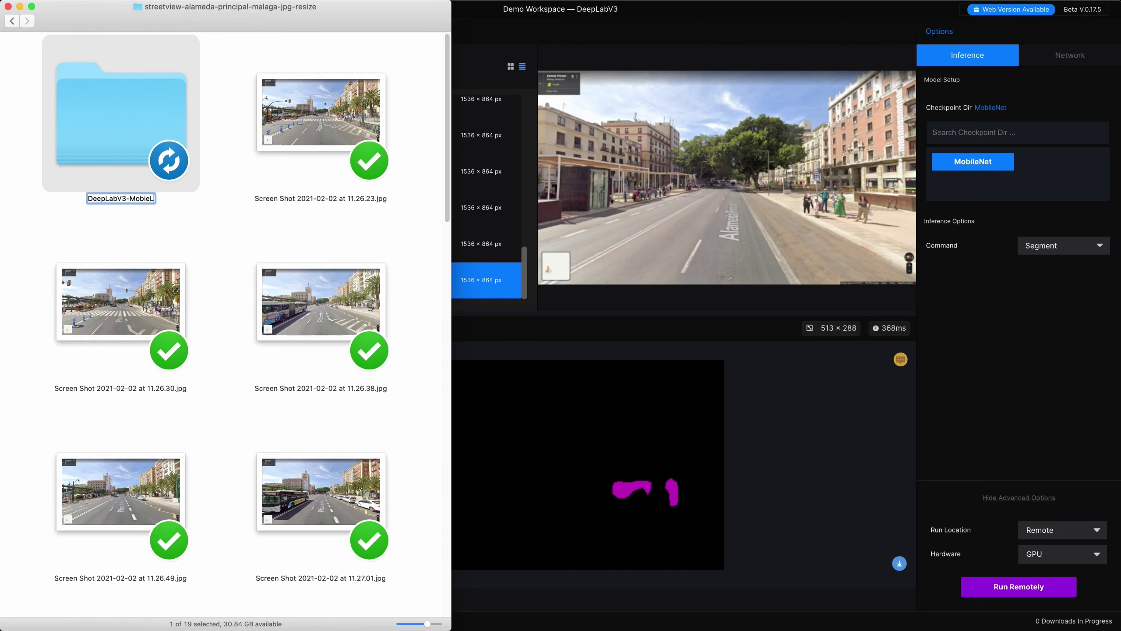
key("Return")
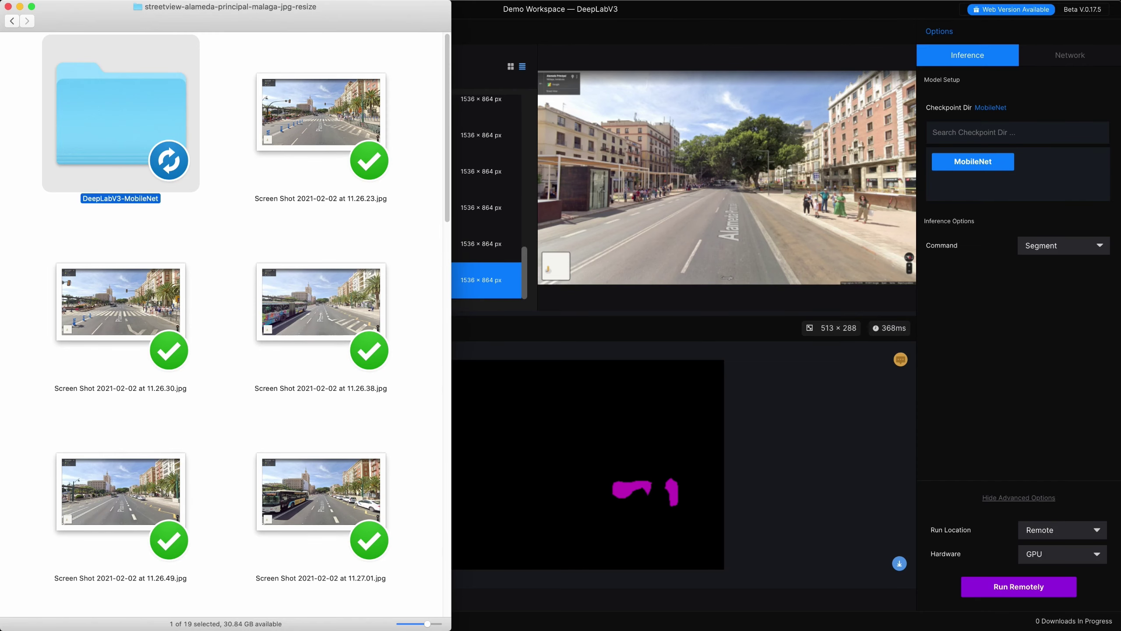
double_click(145, 151)
key("ctrl+alt+Return")
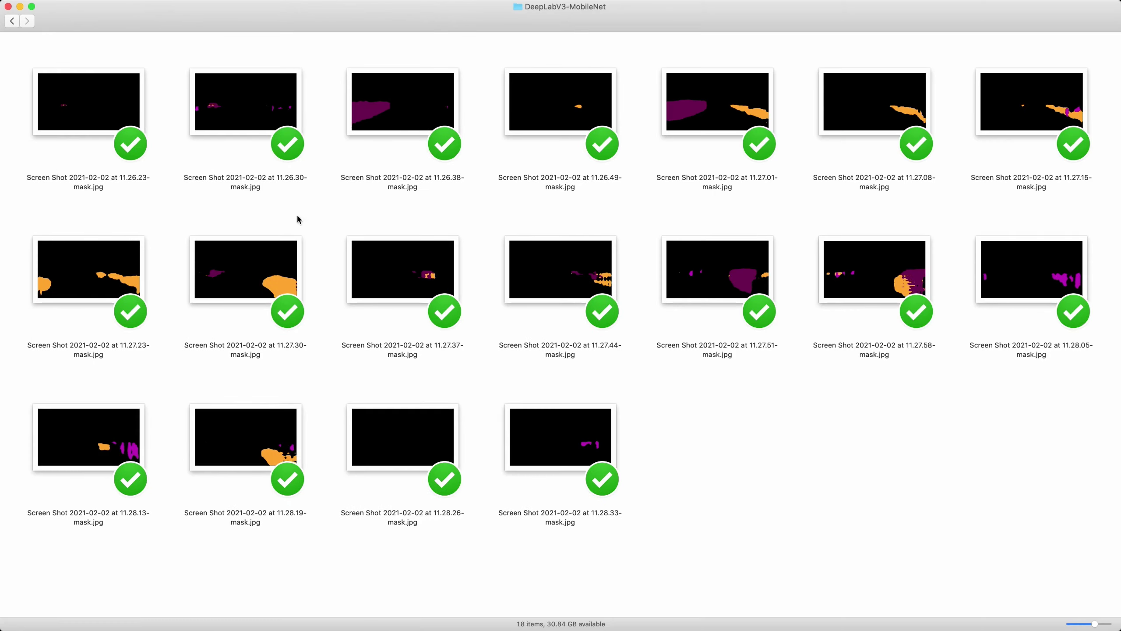
Switch to Terminal and begin a convert command with a -delay option, taking all files in the DeepLabV3-MobileNet folder as input
key("super+space")
type("terminal.app")
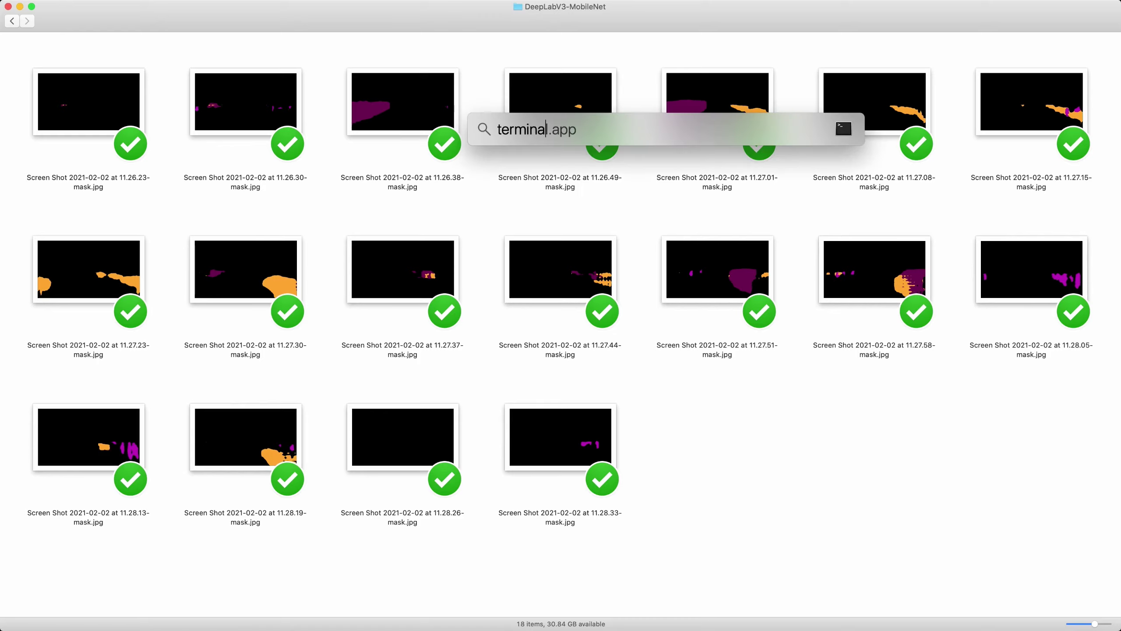
key("Return")
type("convert")
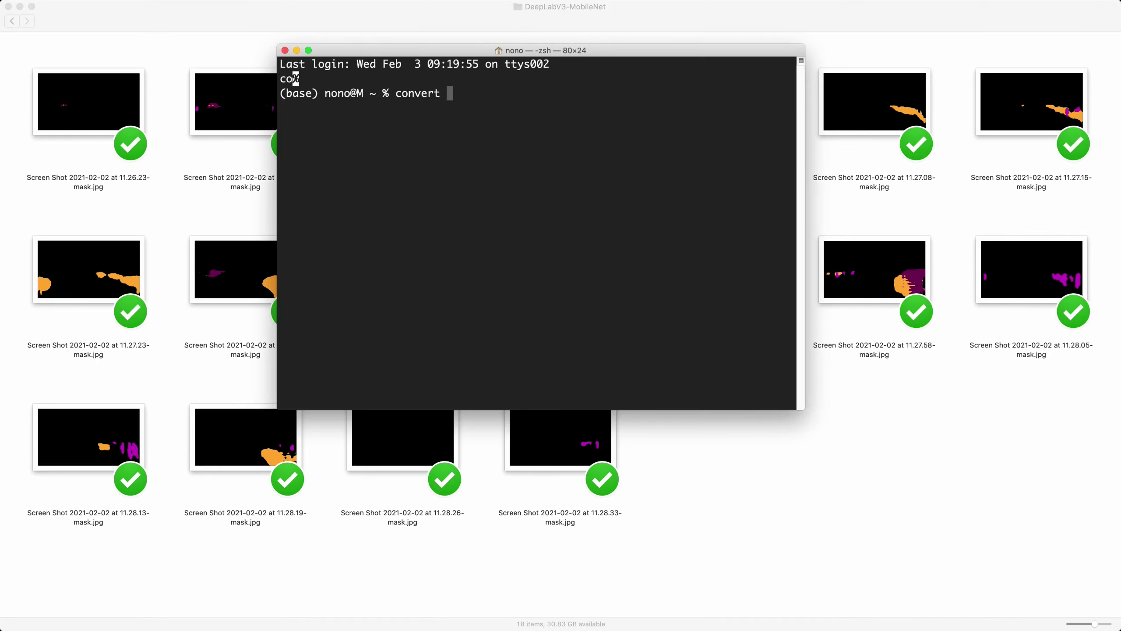
left_click(818, 484)
key("super+Up")
key("super+Tab")
left_click_drag(102, 112, 481, 175)
key("BackSpace")
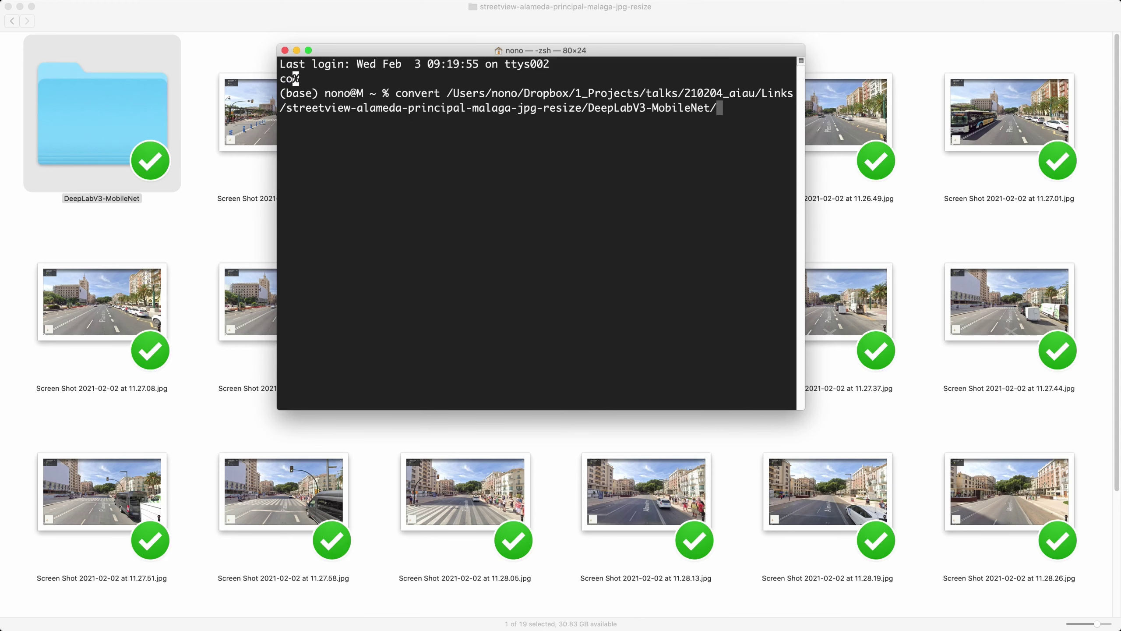
key("Right")
type("-delay")
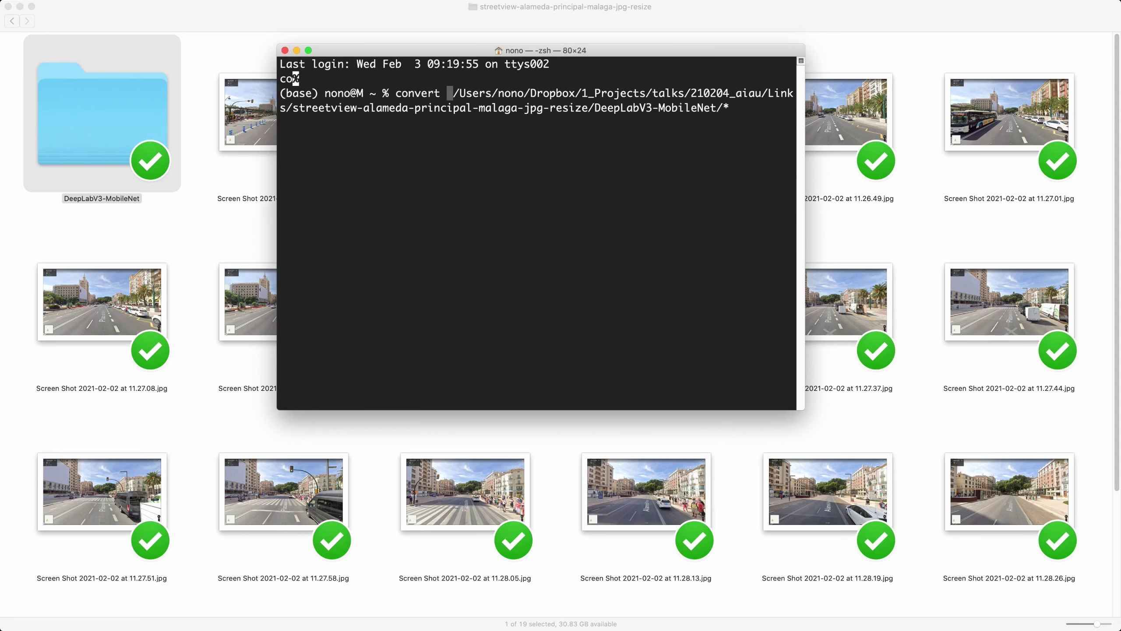
Go up to the Links folder in Finder and look over the street-view folders and animation files
left_click(186, 265)
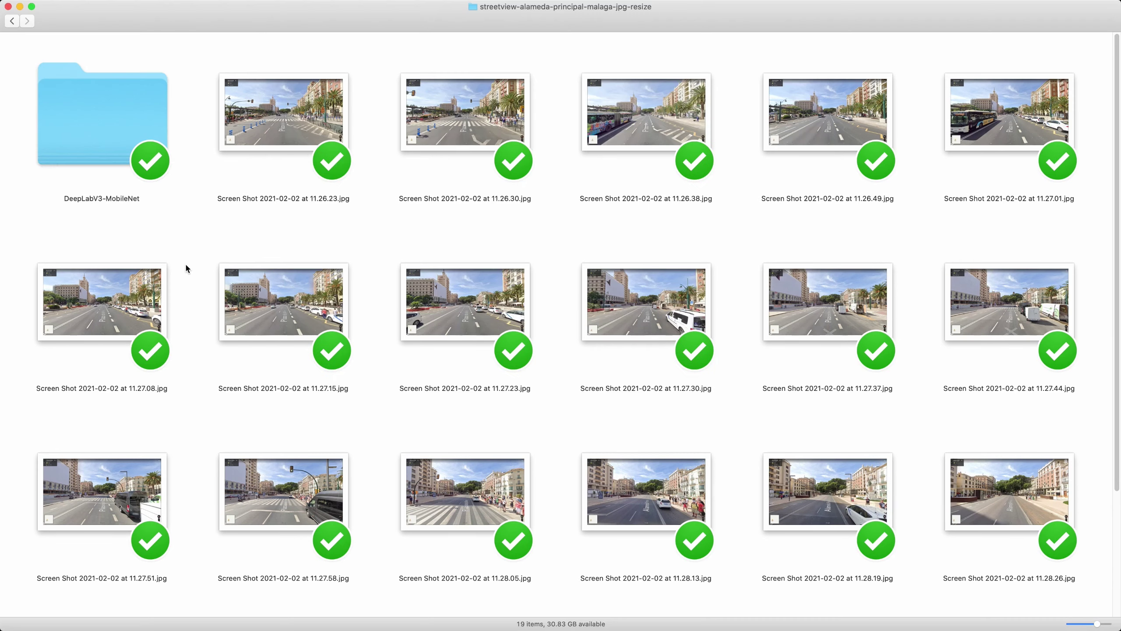
key("super+Up")
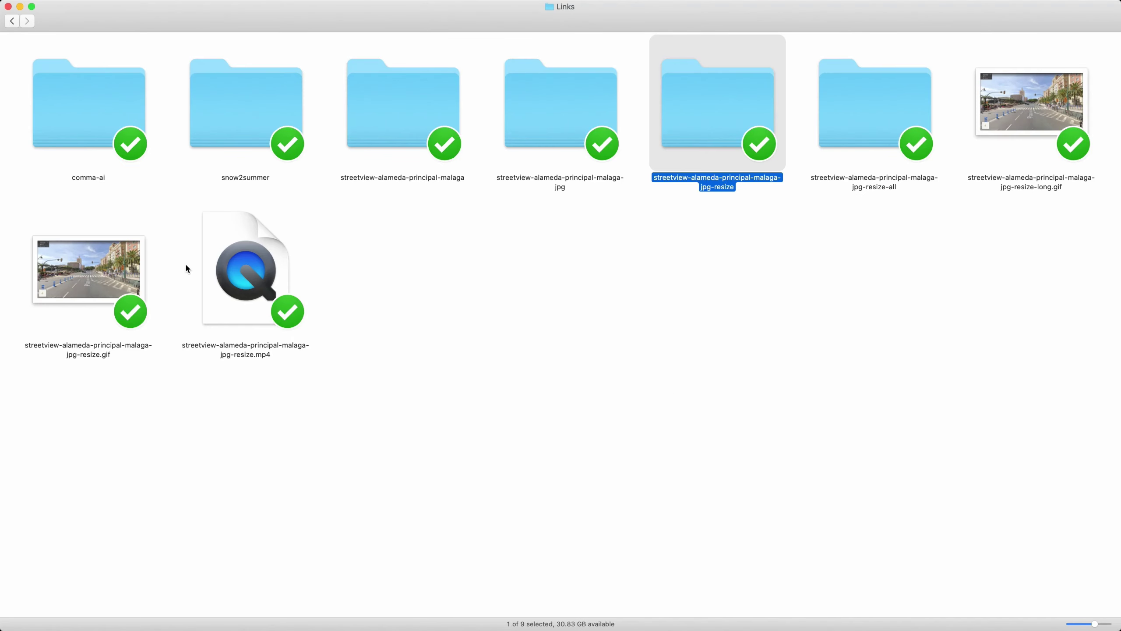
key("Right")
key("Left")
key("Left")
key("Right")
key("Right")
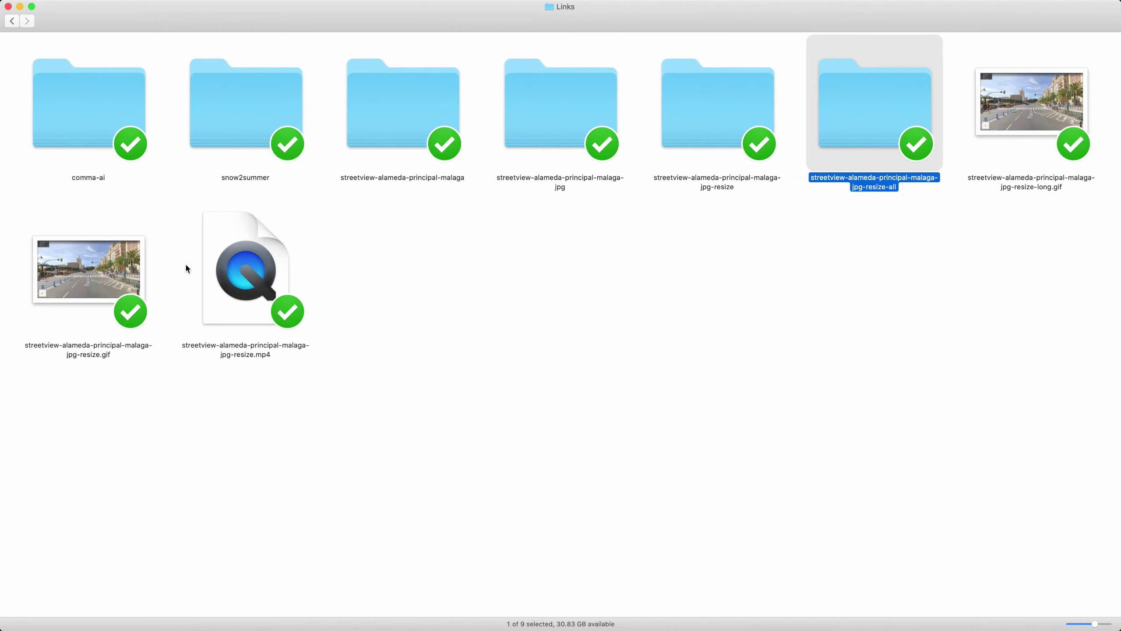
Return to Terminal, complete the convert command with a 1x10 delay and the output ~/Desktop/deeplab.gif, and run it
key("super+Tab")
type("1x")
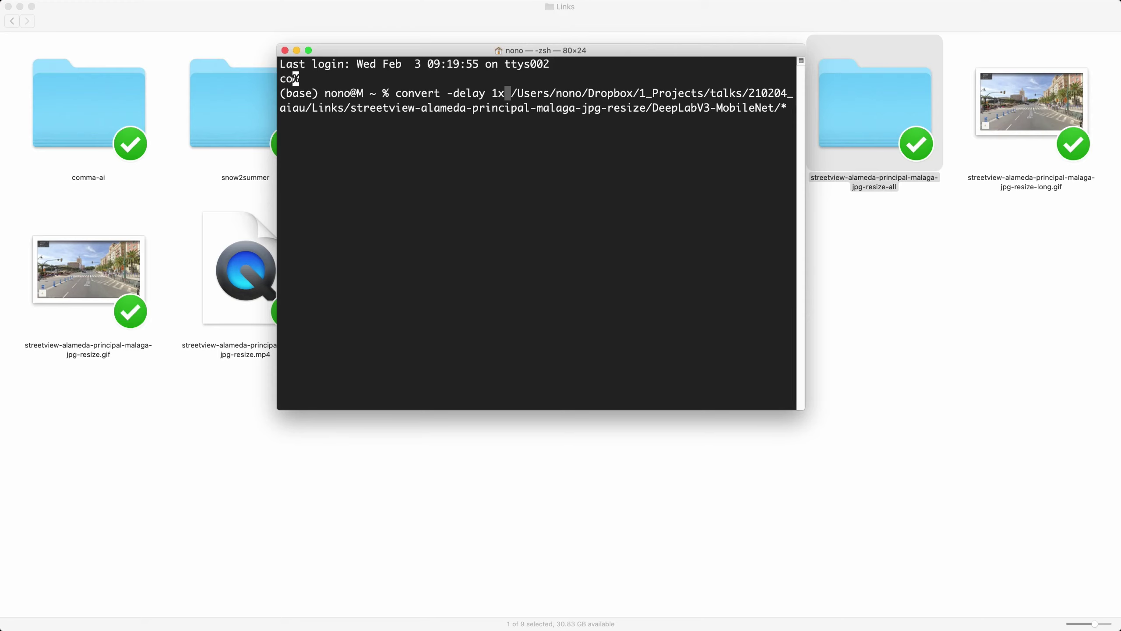
type("10")
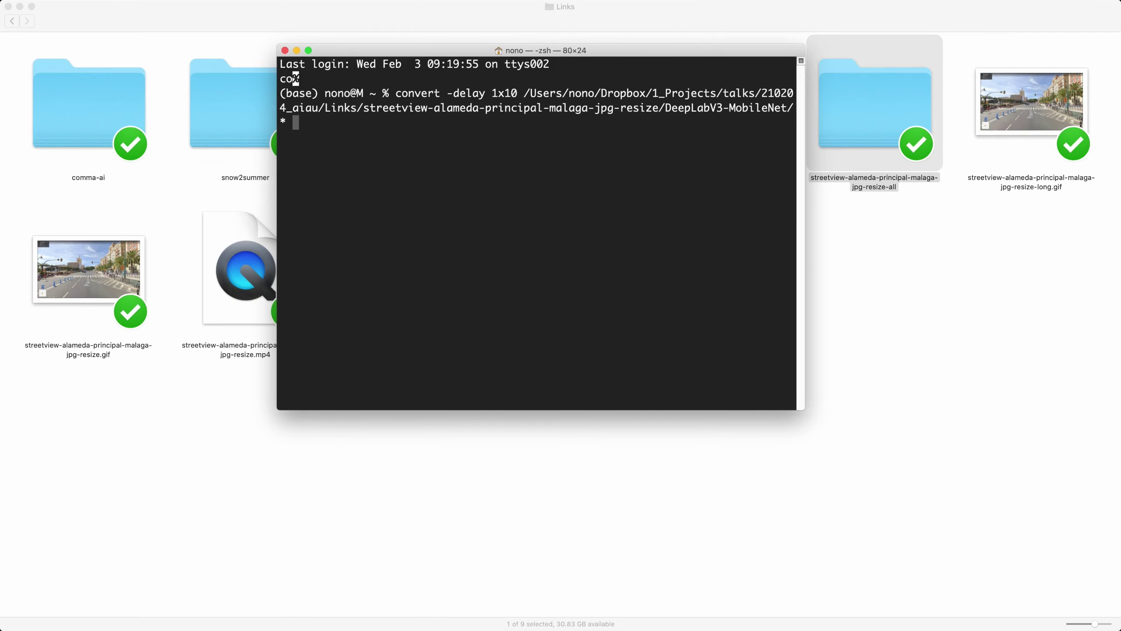
key("BackSpace")
type("~/Desktop/deeplab.gif")
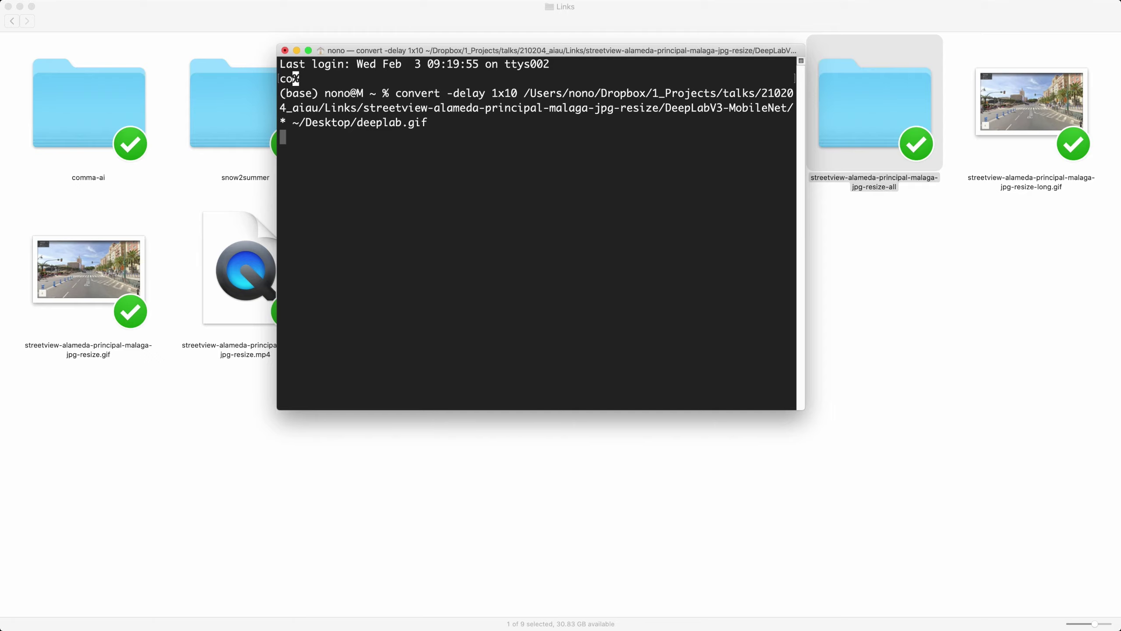
key("Return")
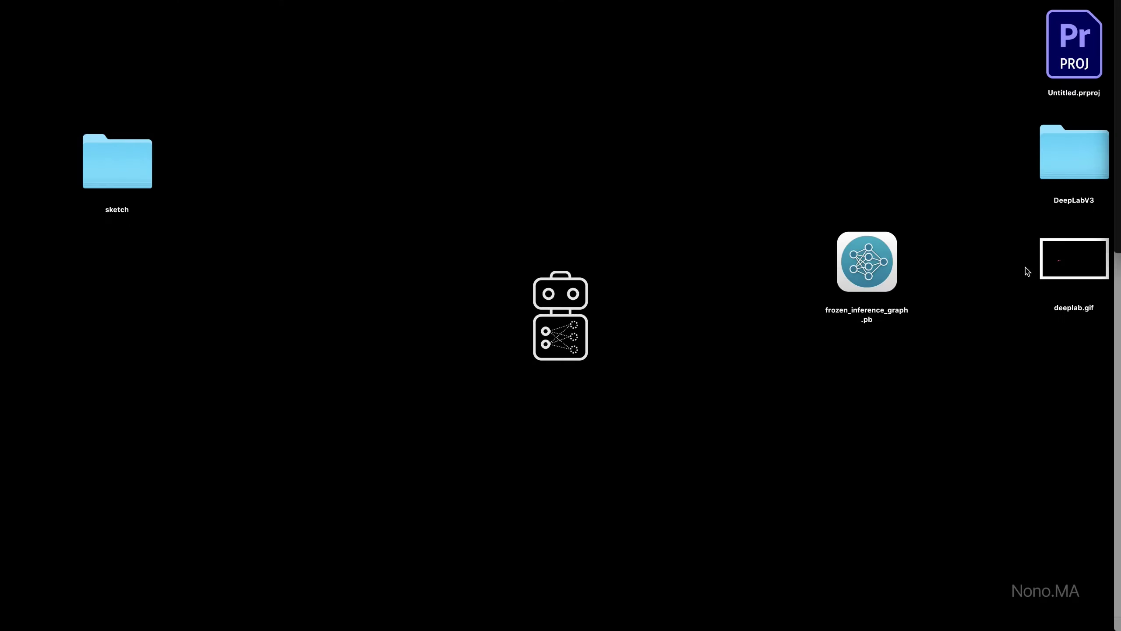
Preview the deeplab.gif animation on the desktop and close the preview
left_click(1035, 267)
key("space")
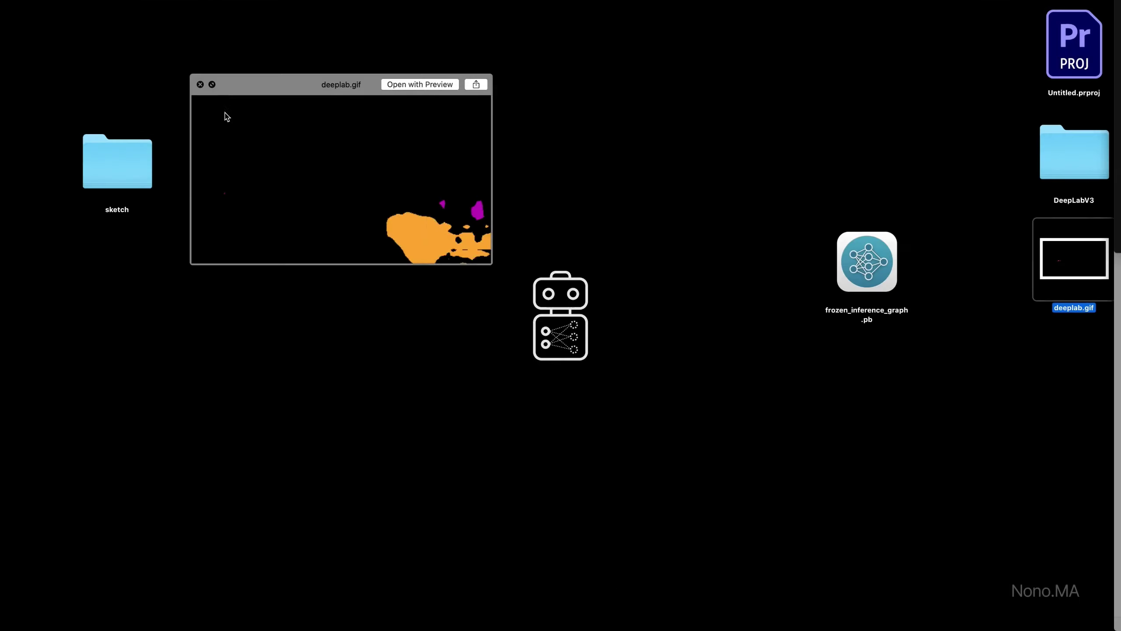
key("space")
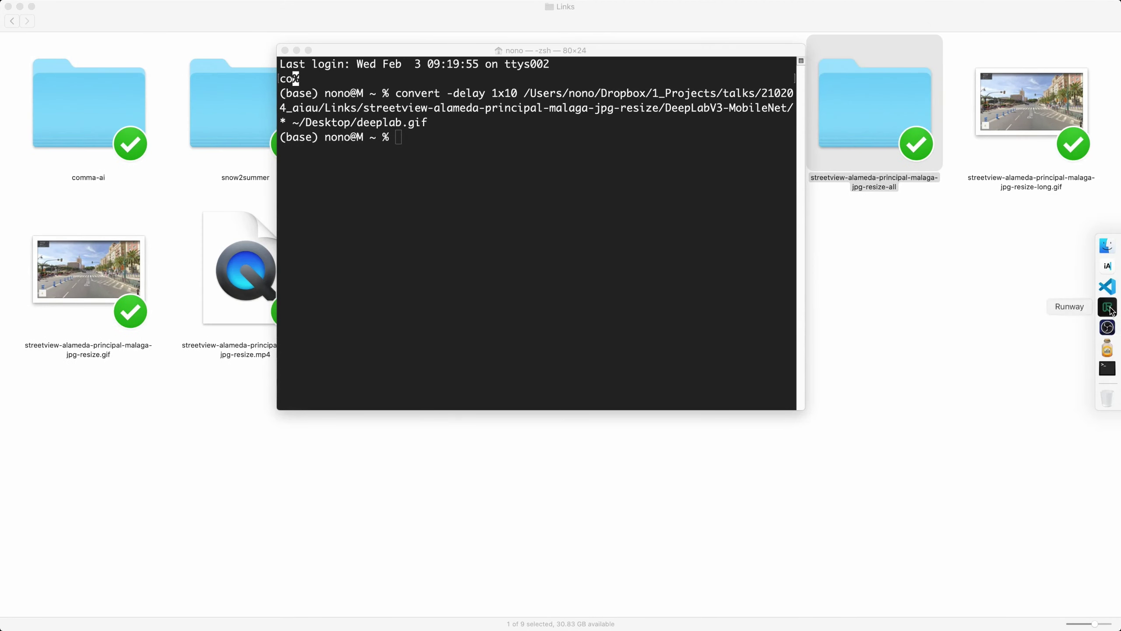
Switch to Runway, go back to the model browser, and open the Image Analysis collection
left_click(1103, 306)
left_click(49, 35)
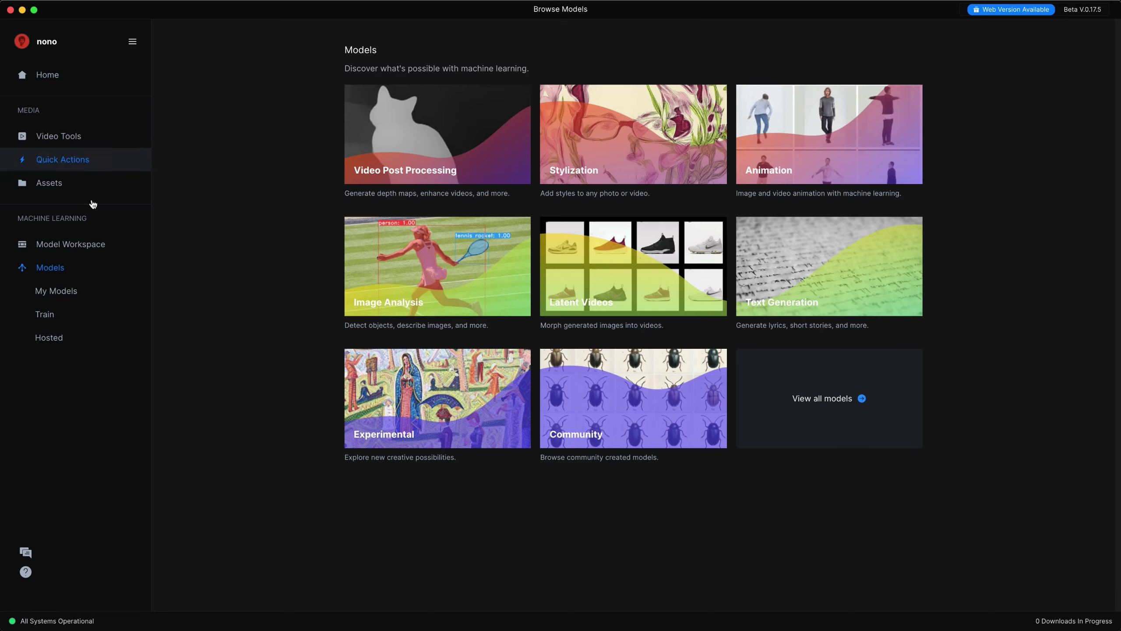
left_click(65, 291)
left_click(62, 314)
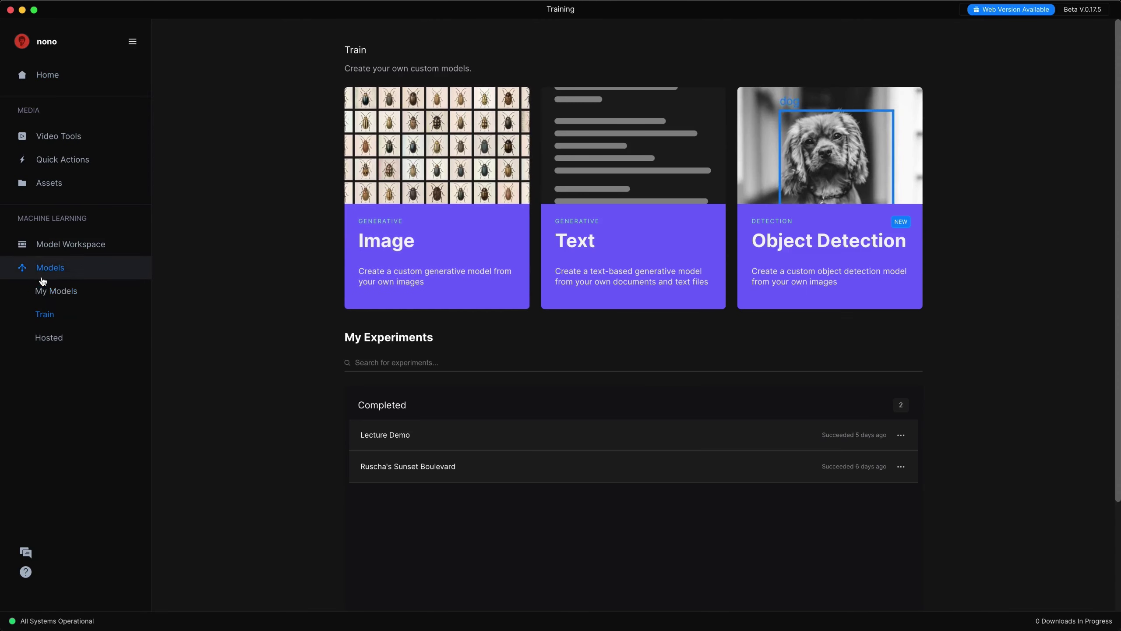
left_click(90, 267)
left_click(448, 277)
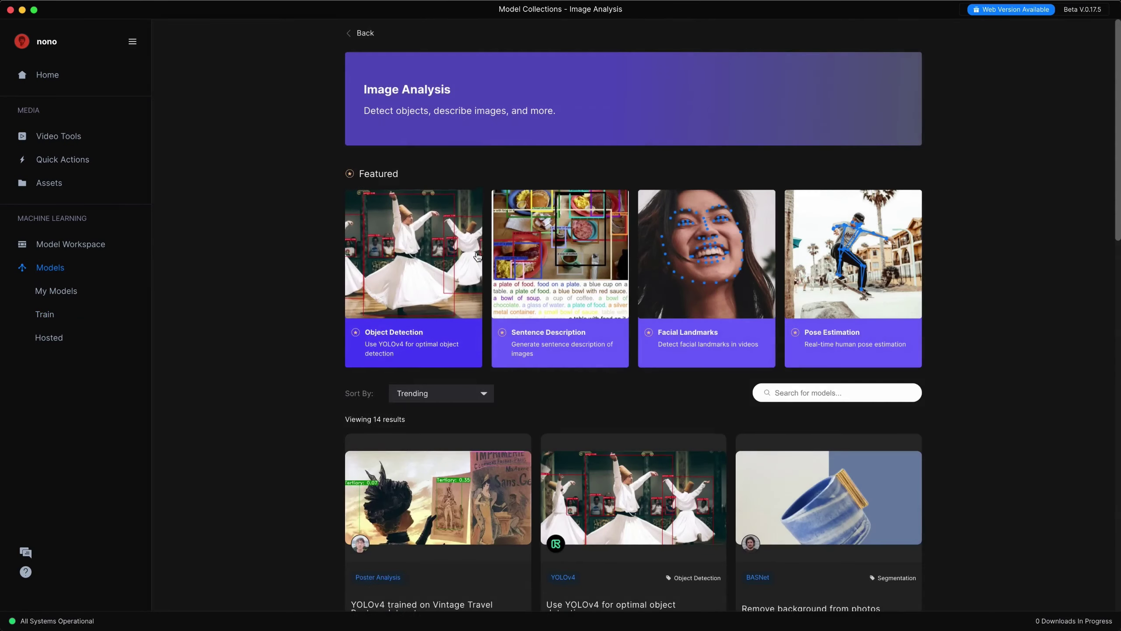
Search the Image Analysis models for "segmentation" and examine the matching models
scroll(504, 340, "down", 3)
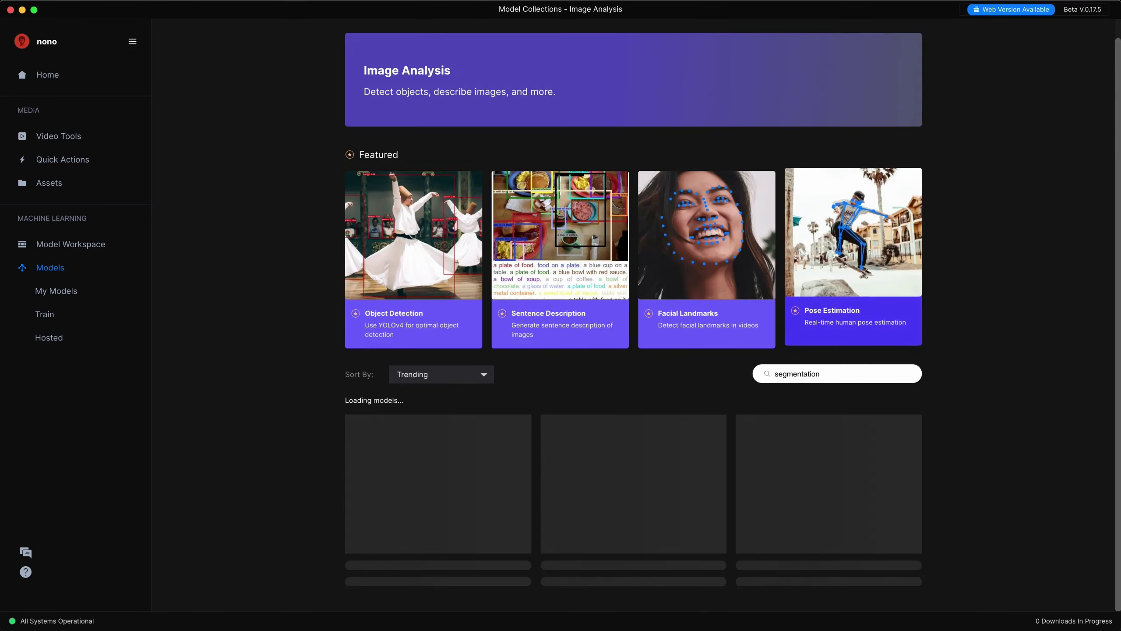
scroll(513, 306, "down", 3)
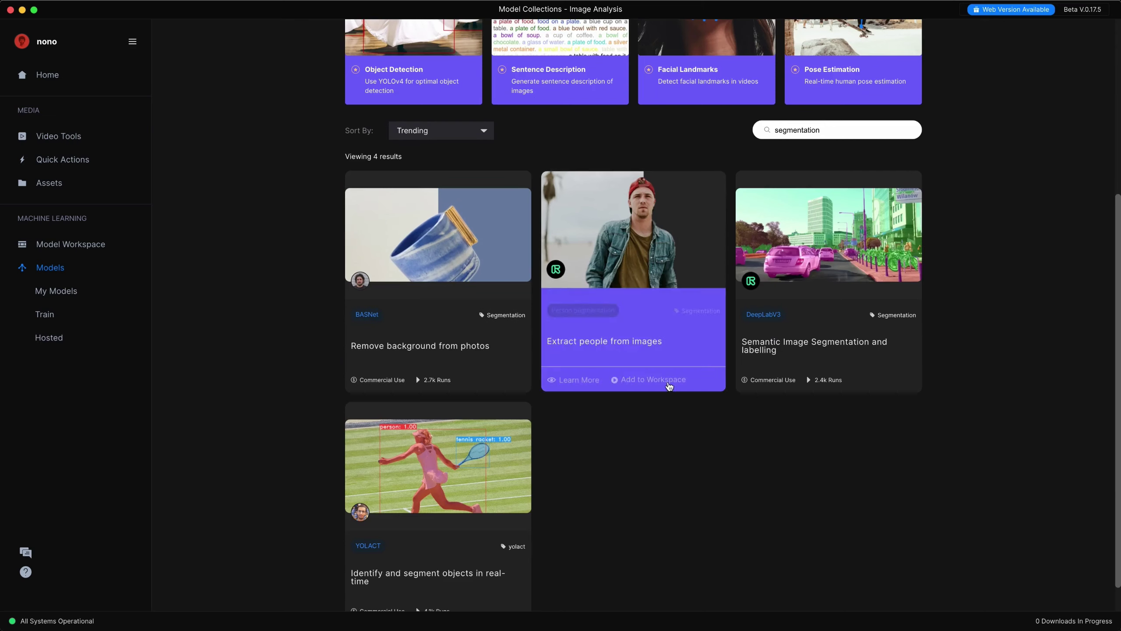
scroll(829, 309, "down", 1)
mouse_move(403, 458)
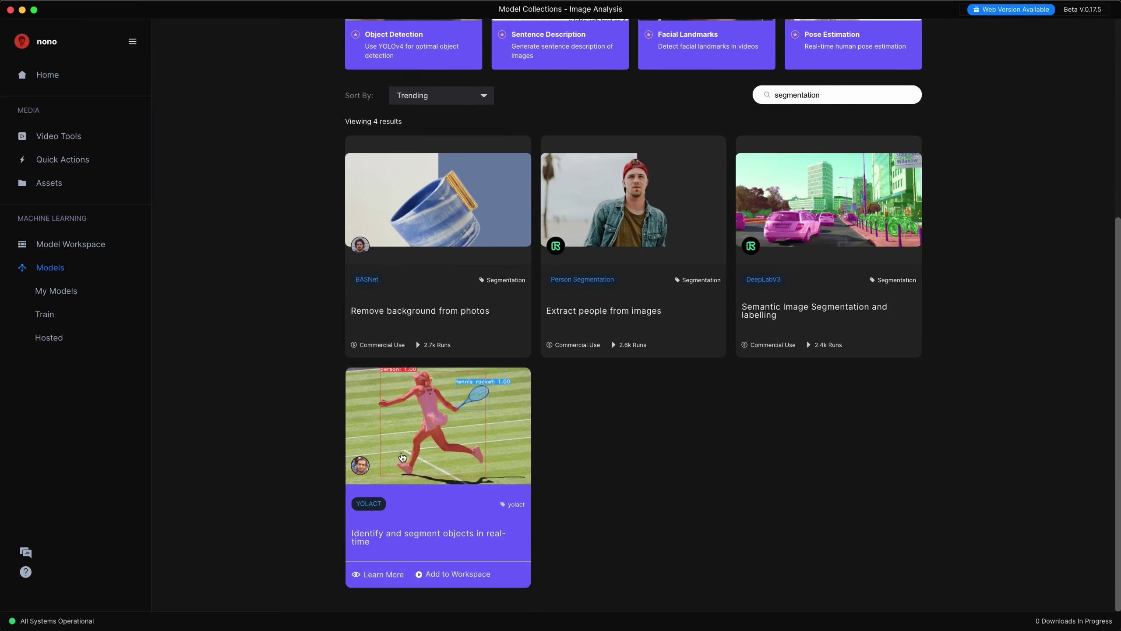
mouse_move(415, 265)
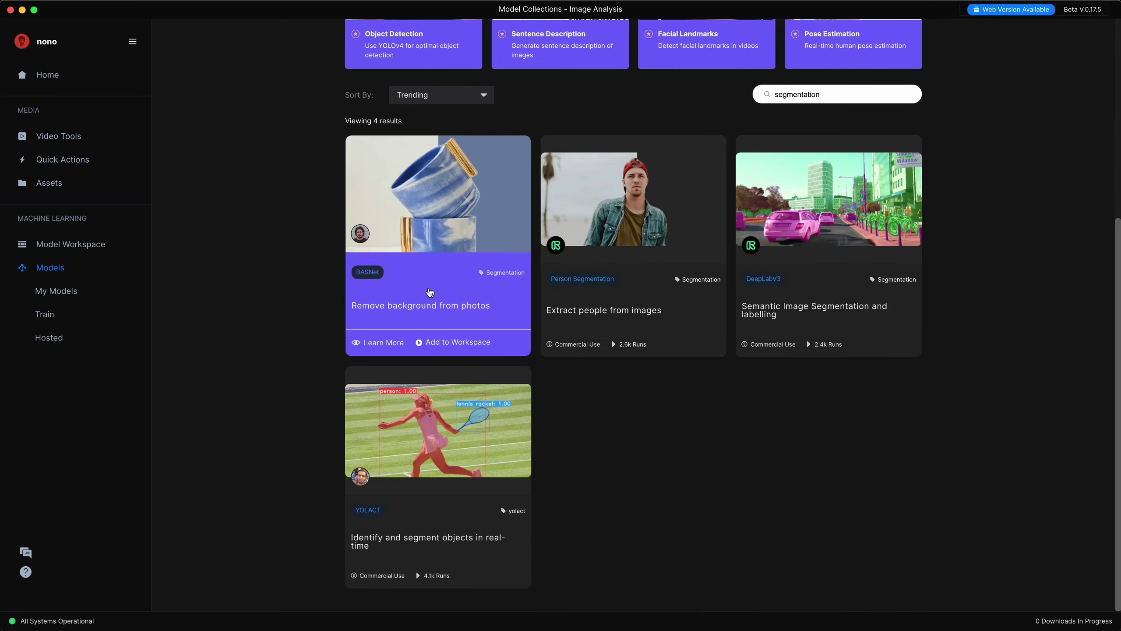
scroll(543, 276, "up", 7)
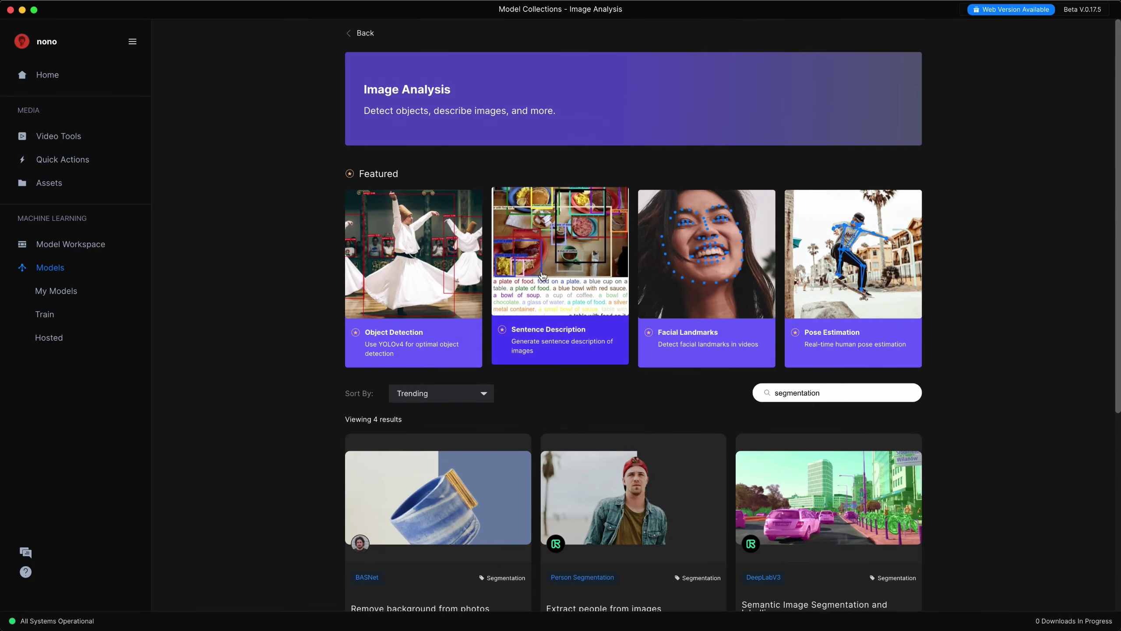
scroll(543, 276, "down", 3)
mouse_move(792, 388)
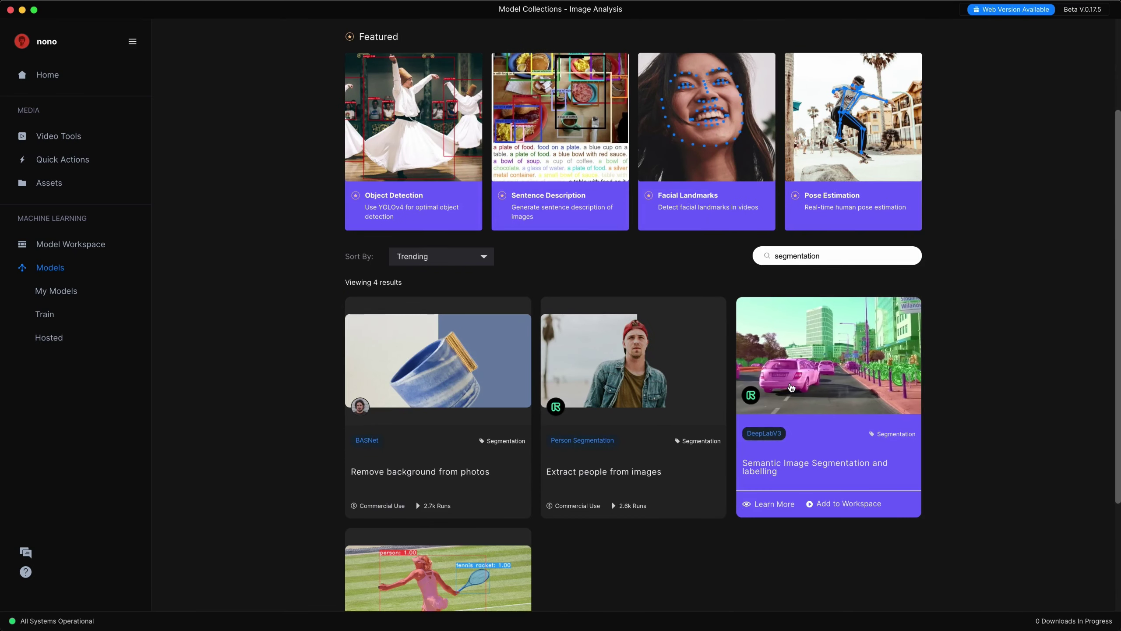
Add the featured YOLOv4 Object Detection model to a new workspace and run it remotely
scroll(513, 250, "up", 2)
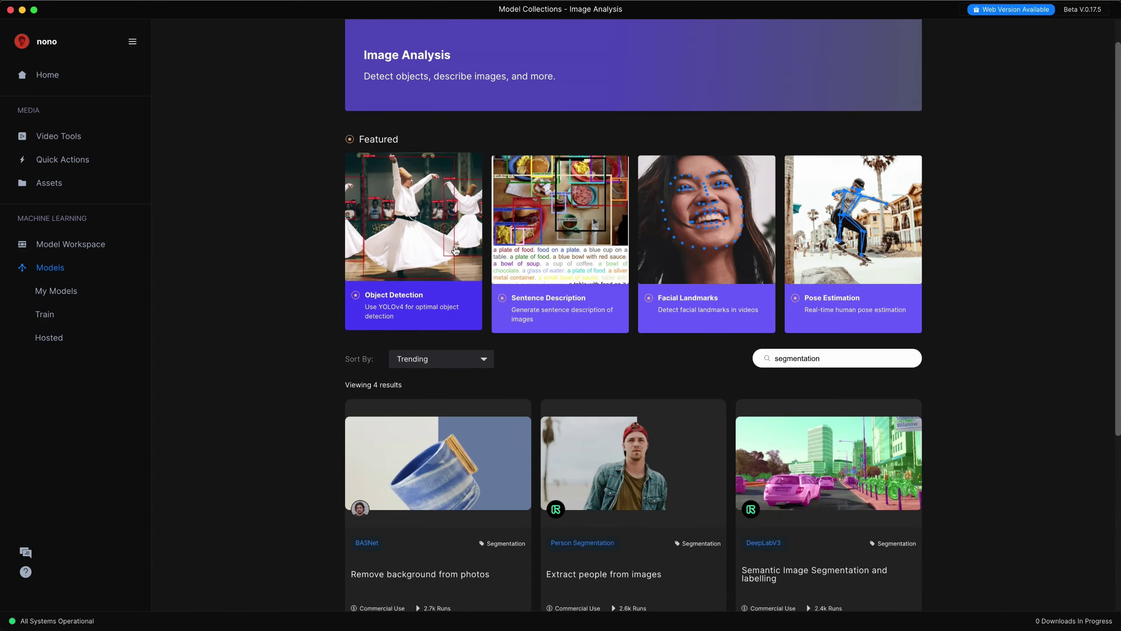
left_click(434, 249)
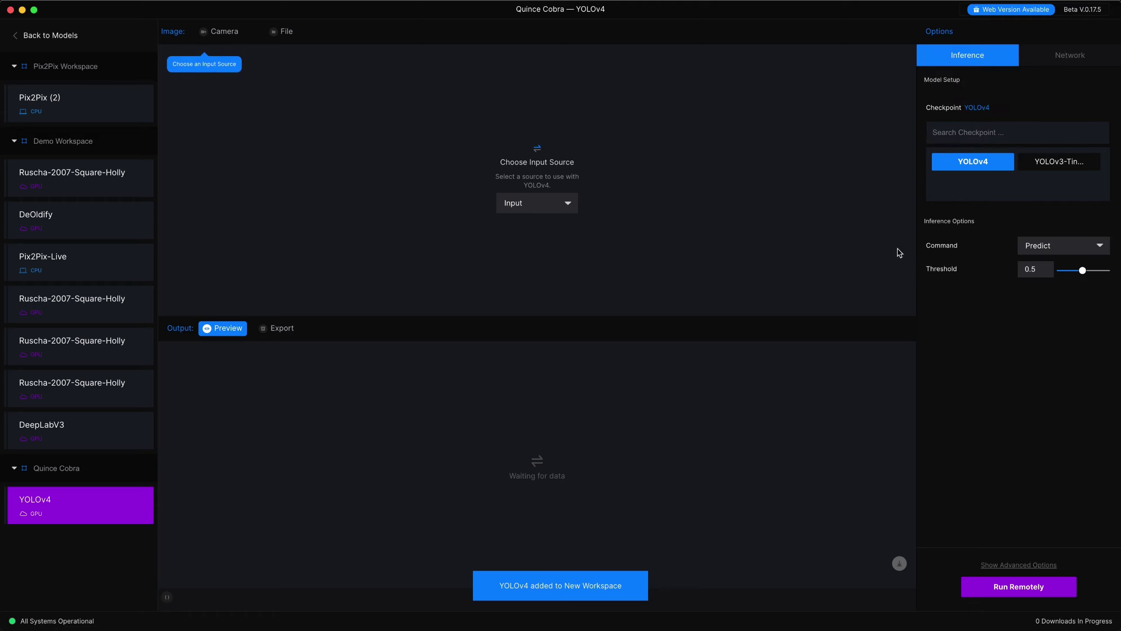
left_click(1030, 590)
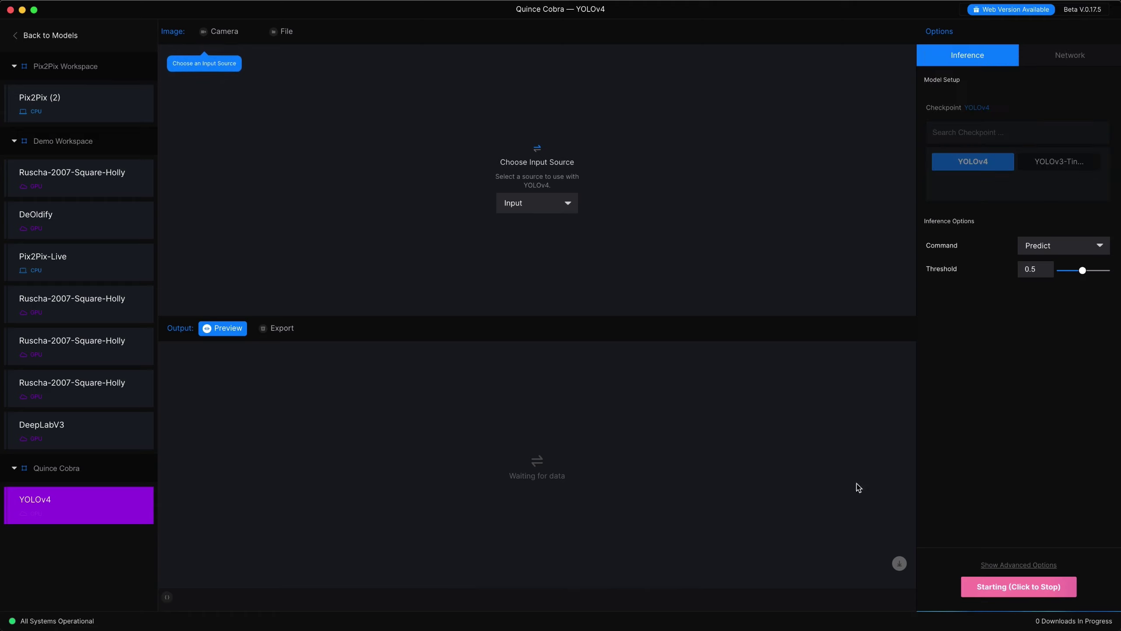
Set the model's input source to File and load the streetview-alameda-principal-malaga-jpg-resize folder
left_click(554, 204)
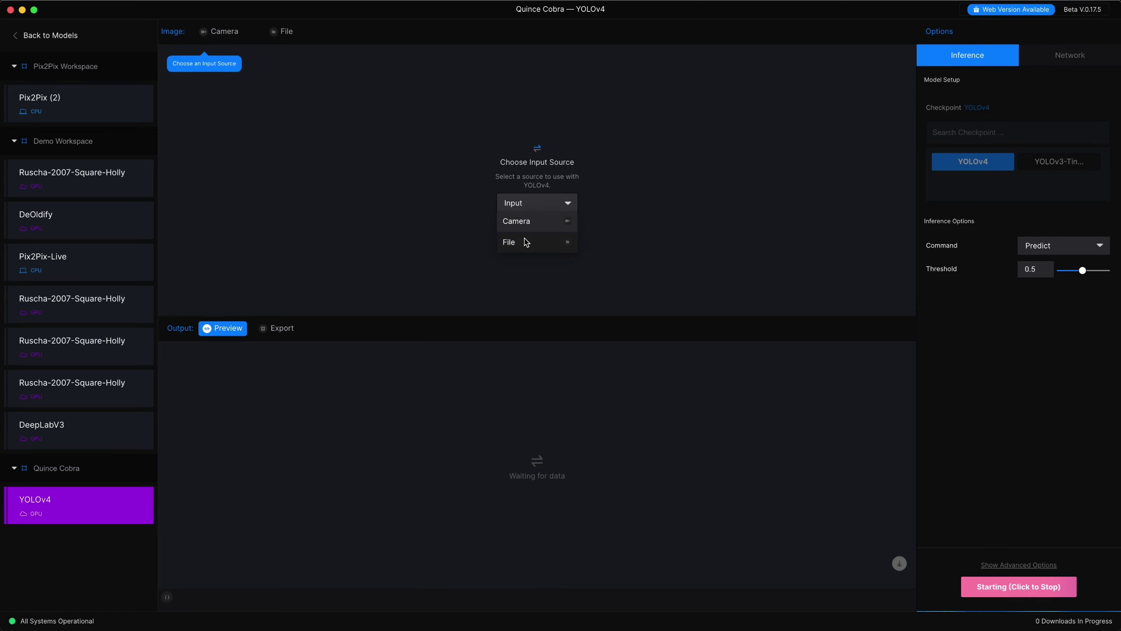
left_click(526, 243)
left_click(528, 202)
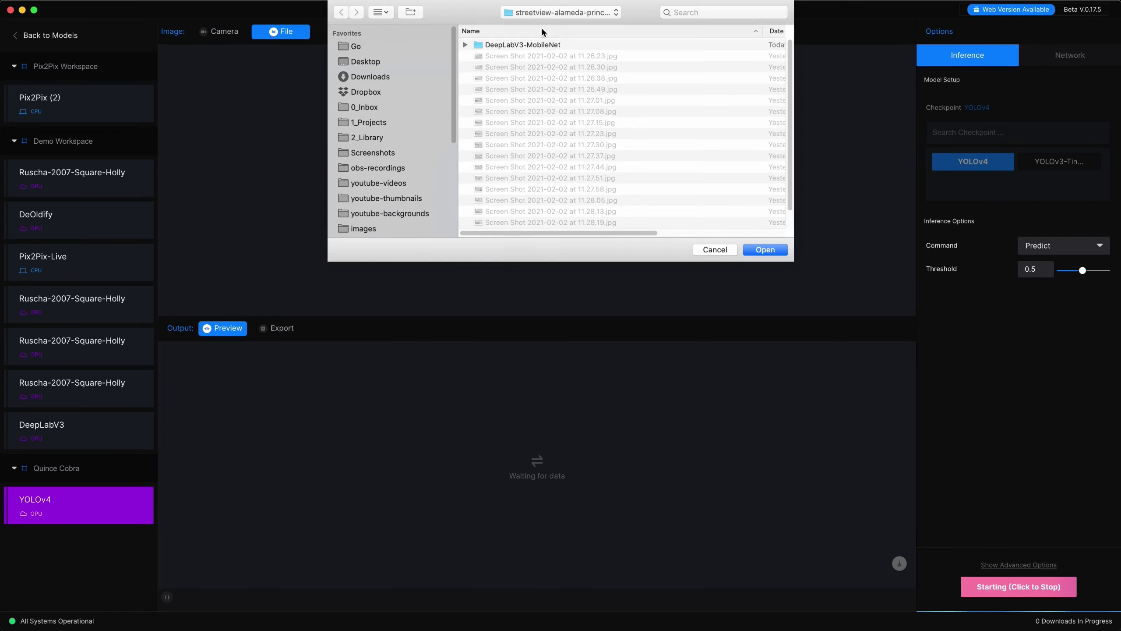
left_click(779, 253)
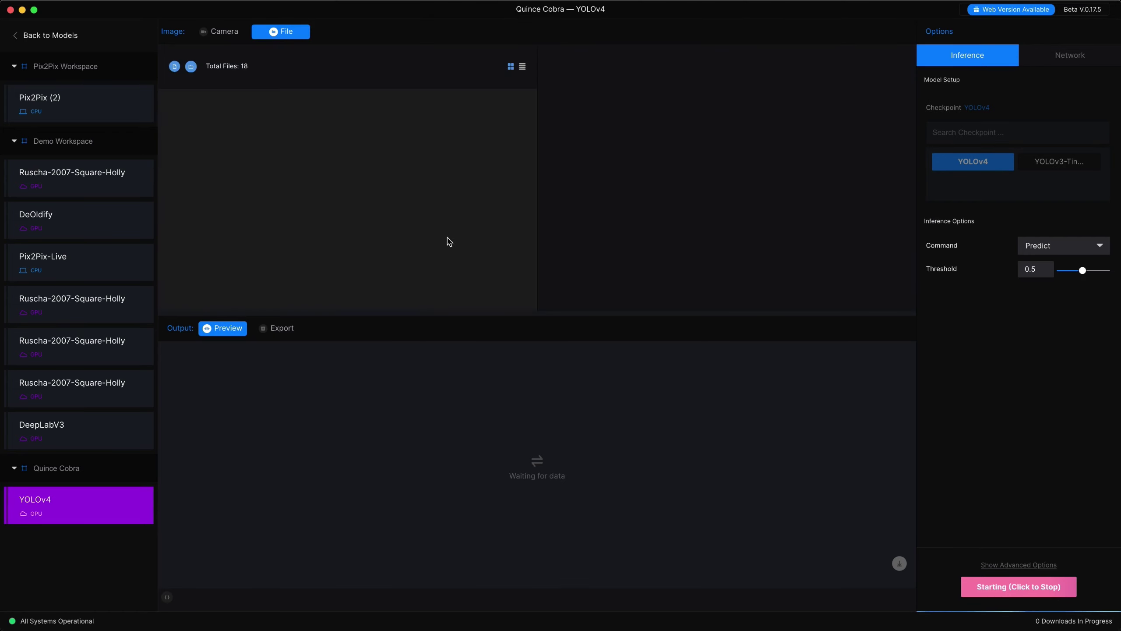
Check the available inference commands, keep Predict, and show the advanced options
left_click(1060, 248)
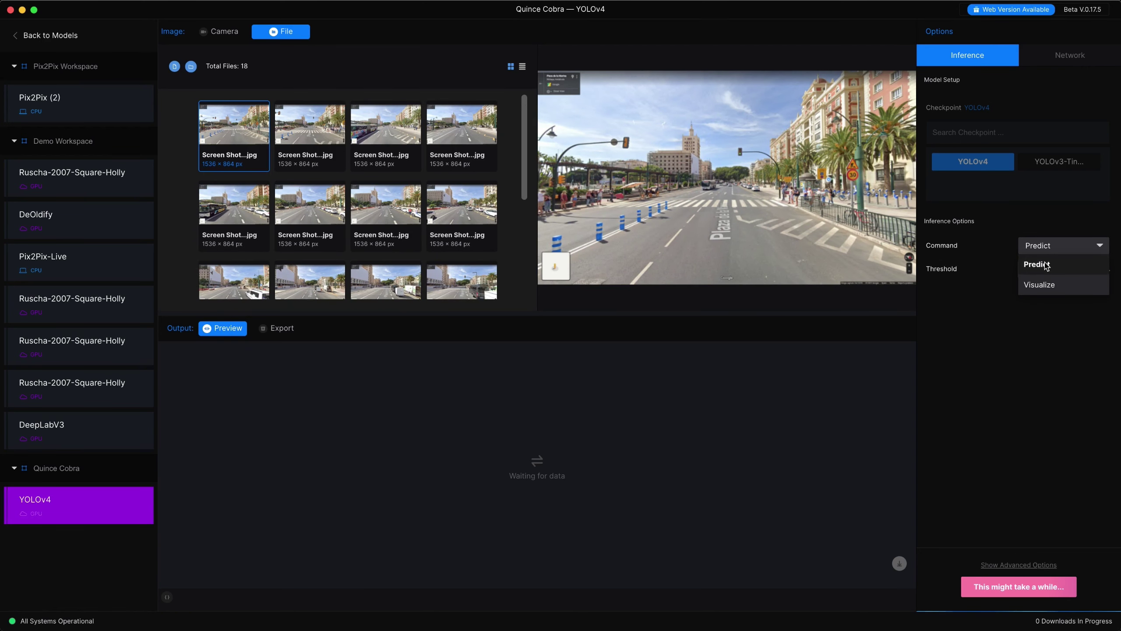
left_click(1044, 264)
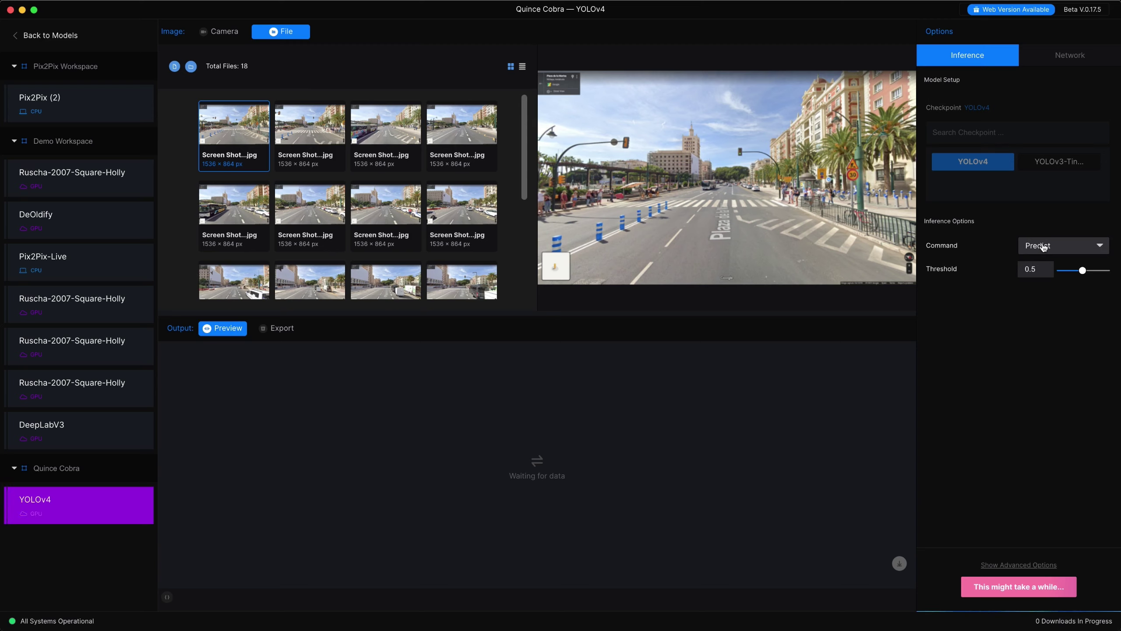
left_click(1044, 247)
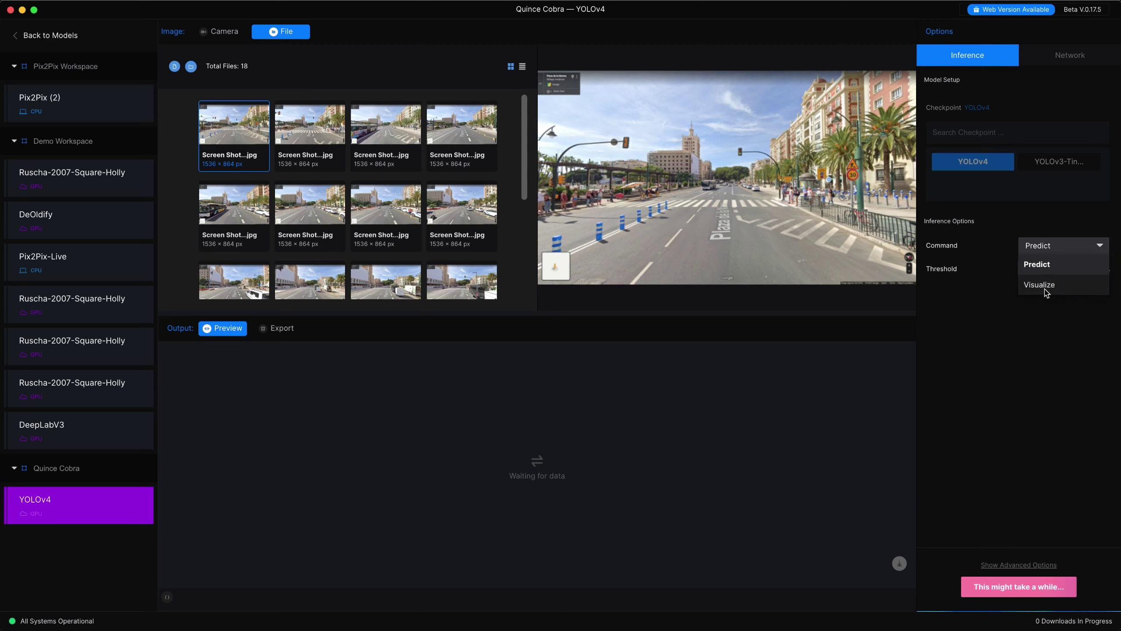
left_click(1007, 323)
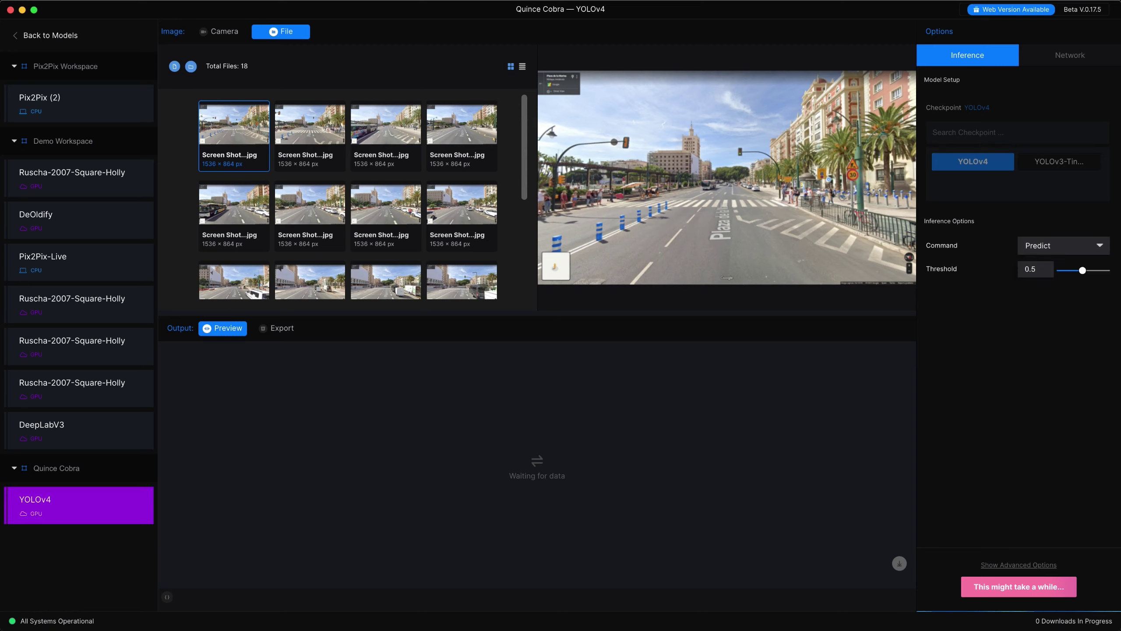
left_click(1018, 565)
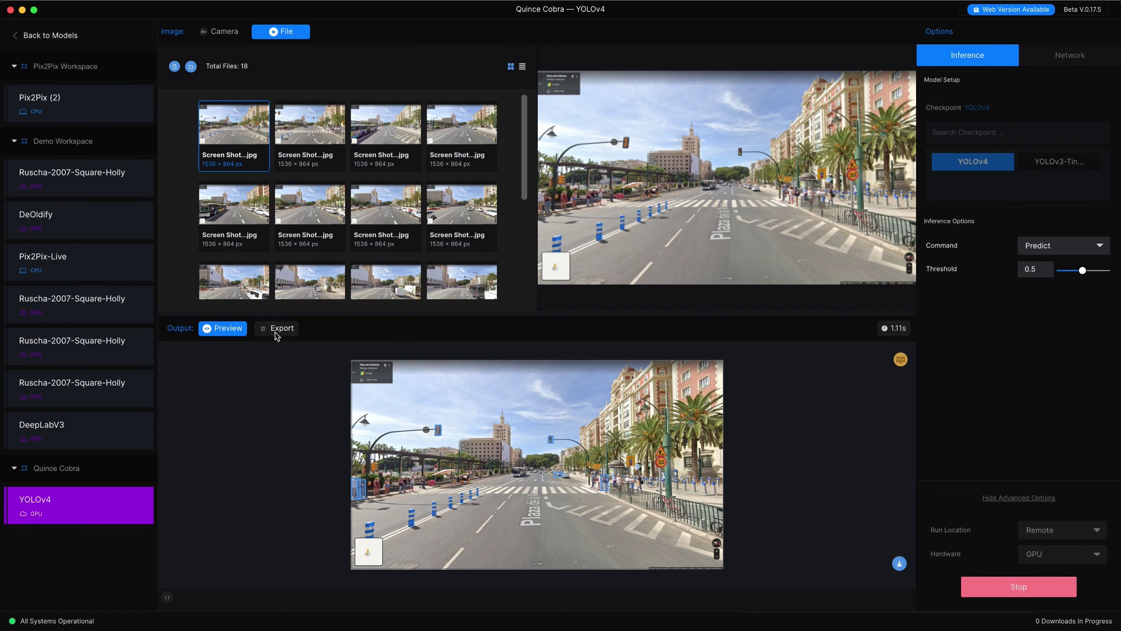
Examine the labels of the detected objects, such as the traffic lights, in the Predict output preview
left_click(899, 563)
left_click(726, 250)
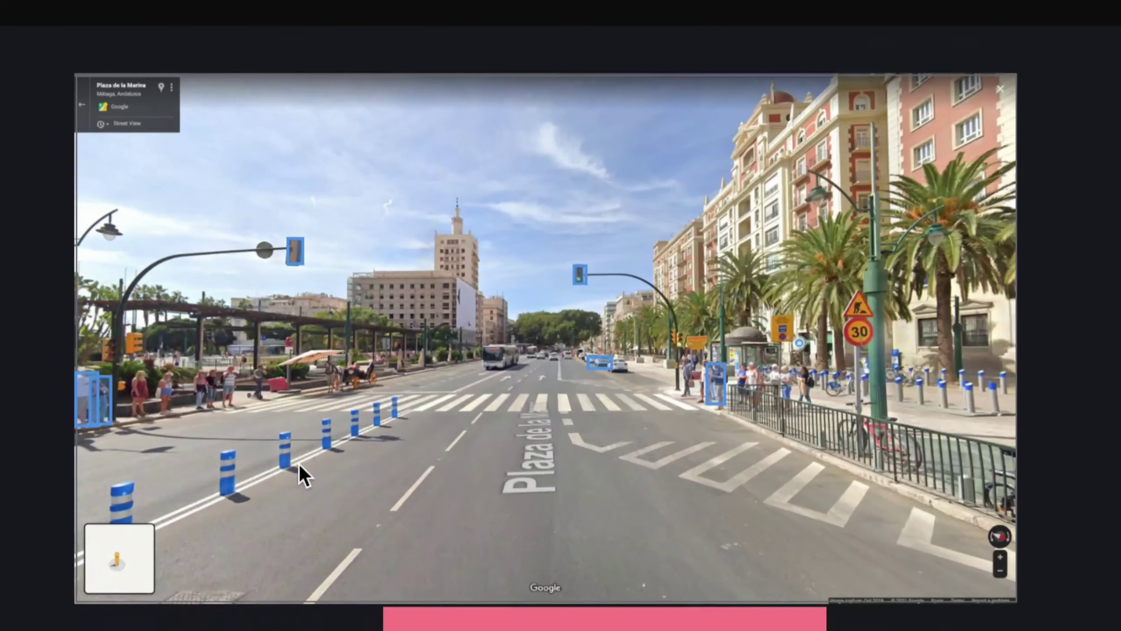
mouse_move(560, 478)
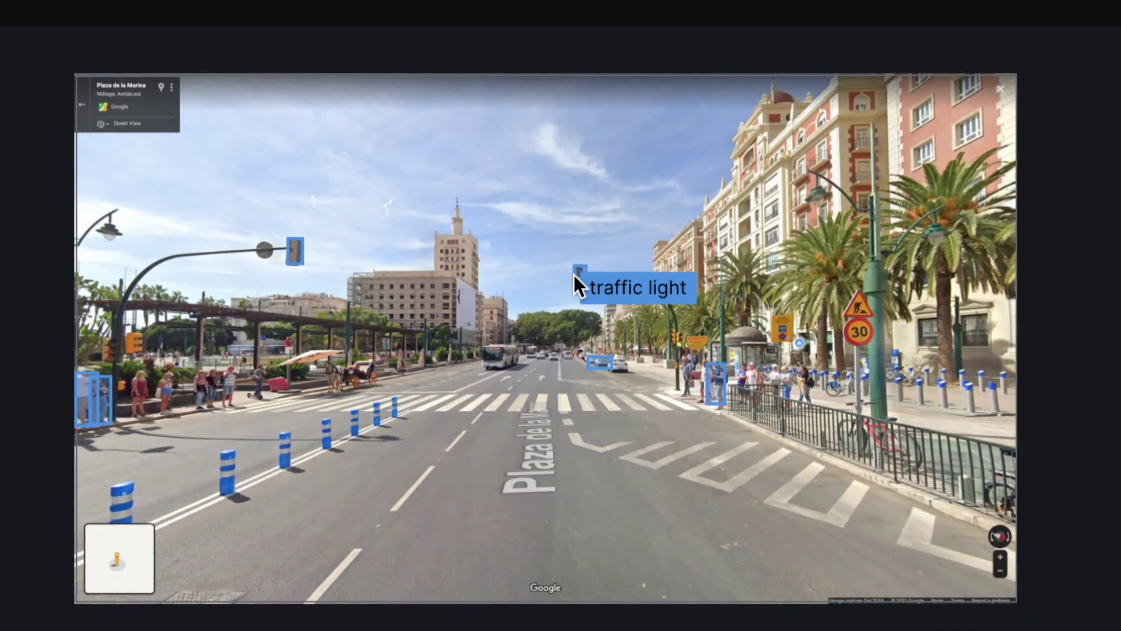
mouse_move(296, 256)
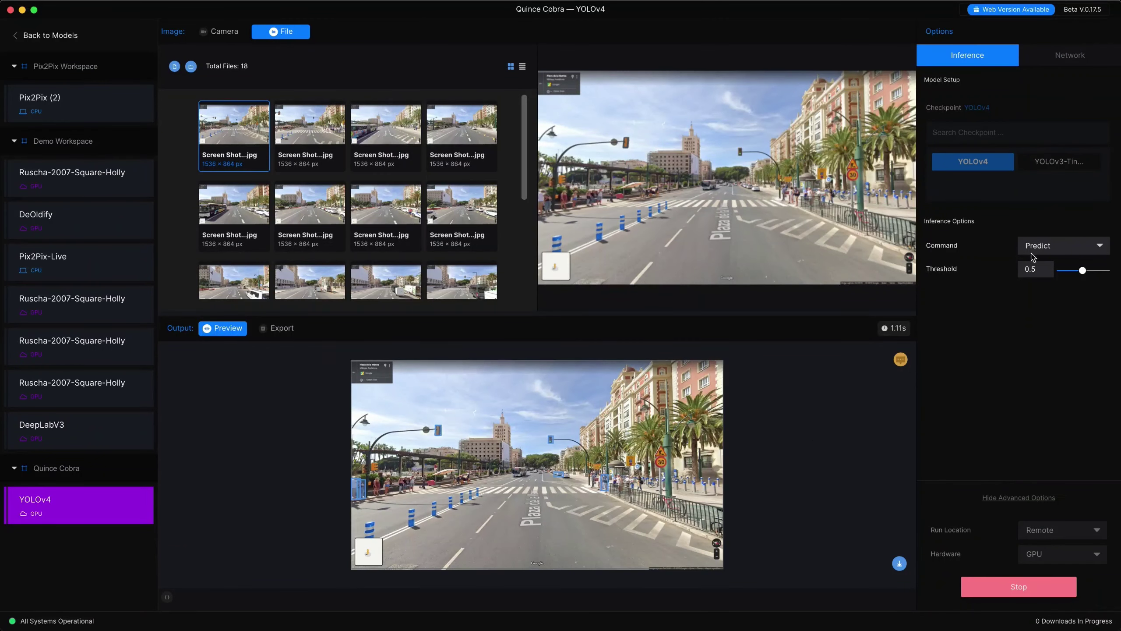
Change the inference command to Visualize and set the detection threshold to 0.26
left_click(1033, 249)
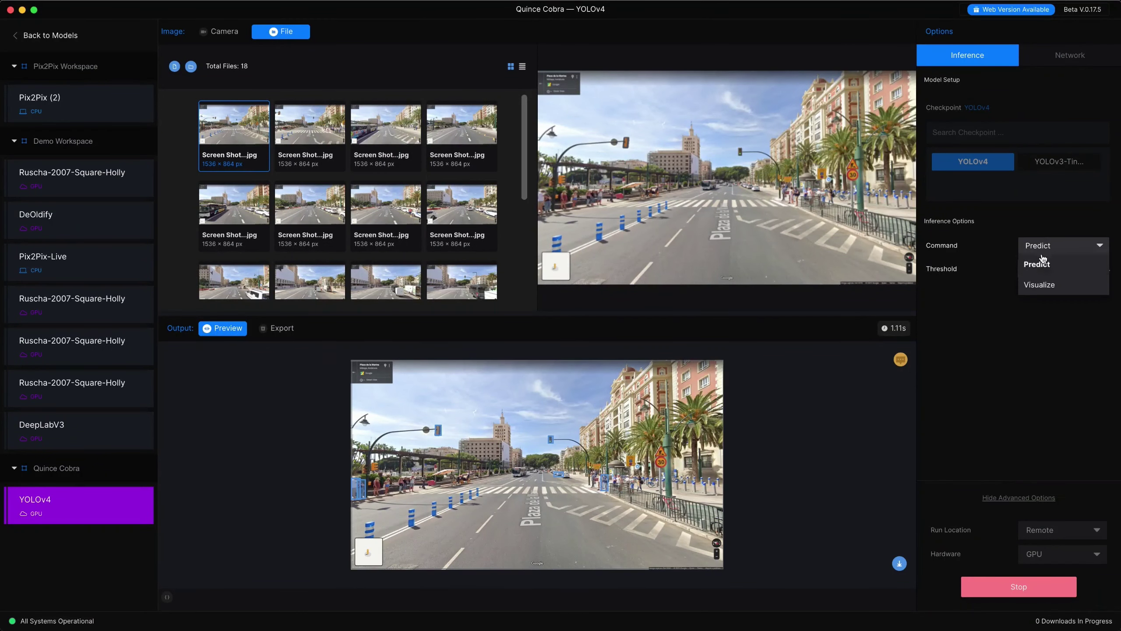
left_click(1040, 284)
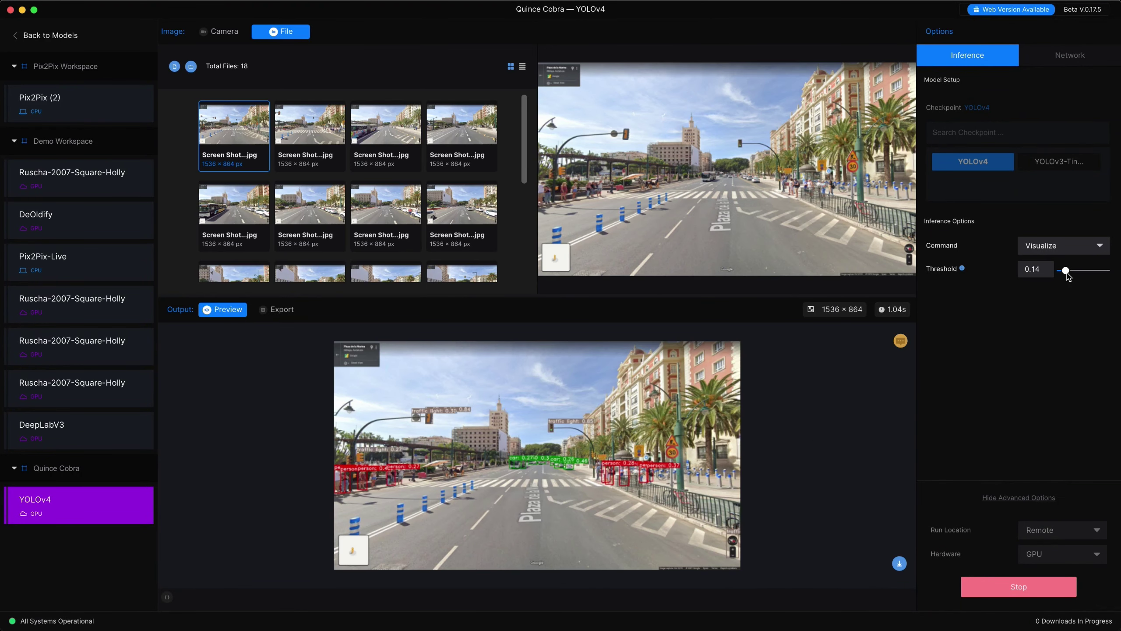
mouse_move(1082, 270)
left_mouse_down()
mouse_move(1061, 272)
mouse_move(1074, 275)
left_mouse_up()
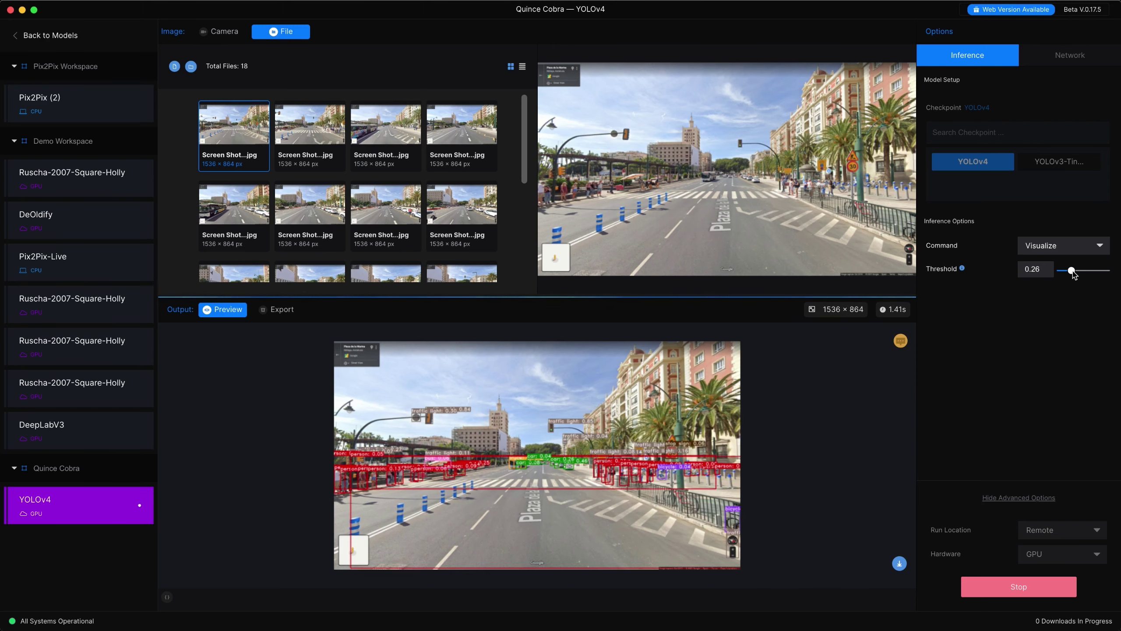
left_click_drag(1073, 273, 1074, 274)
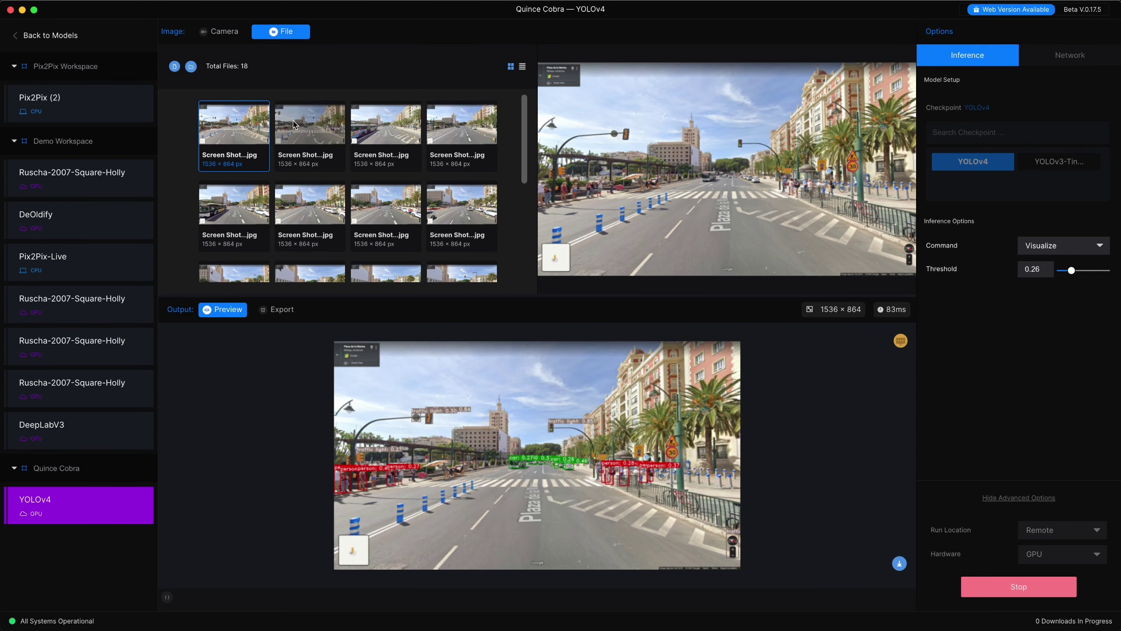
Enlarge the output preview and display the input files as a list
left_click_drag(336, 295, 340, 163)
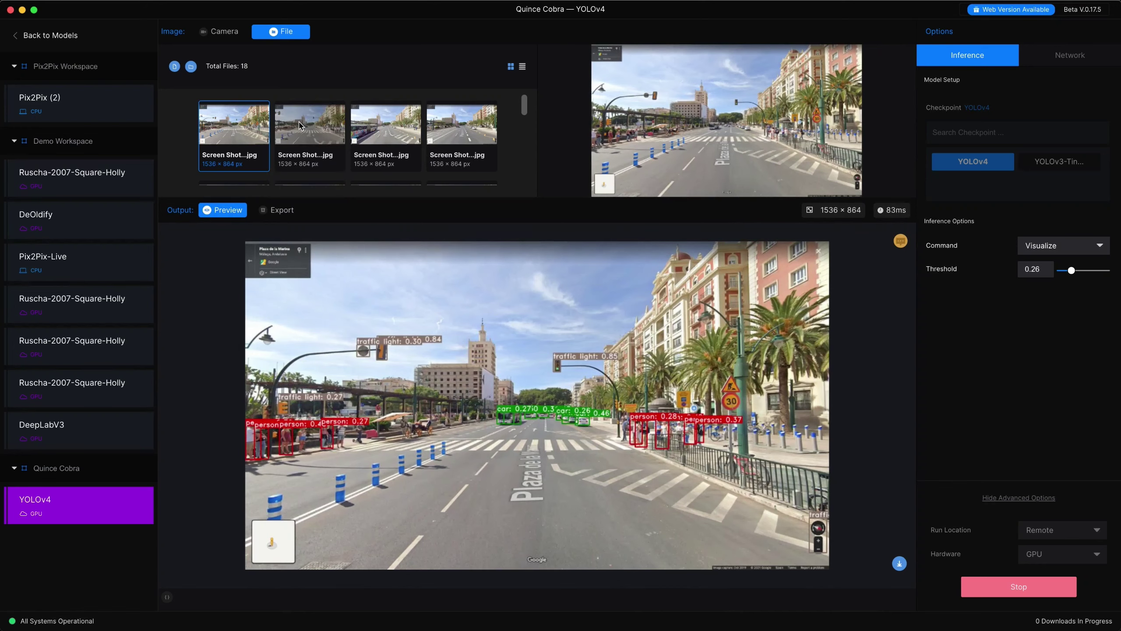
left_click(522, 67)
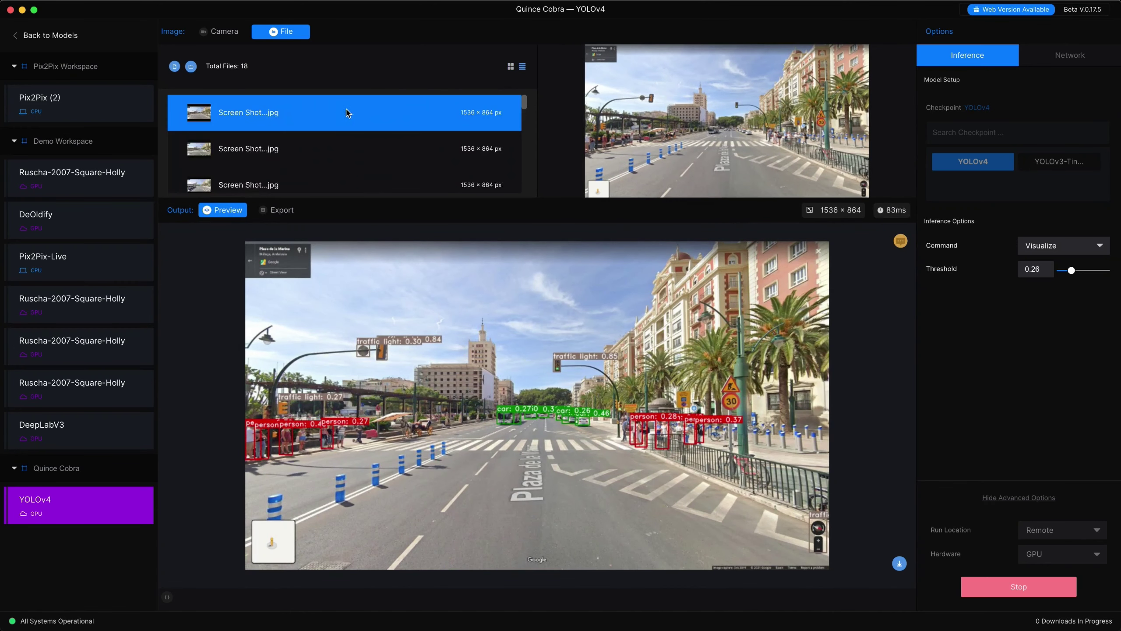
Run the detection on the remaining street-view screenshots one after another, from the second file down to the last
left_click(290, 145)
scroll(290, 144, "down", 1)
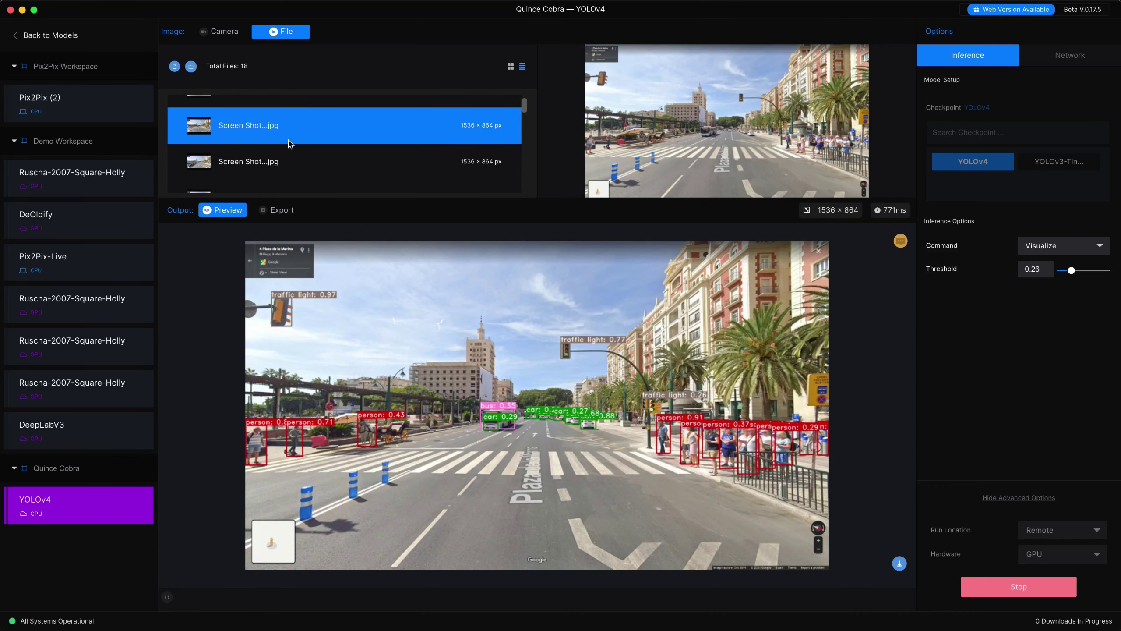
left_click(500, 159)
scroll(493, 170, "down", 1)
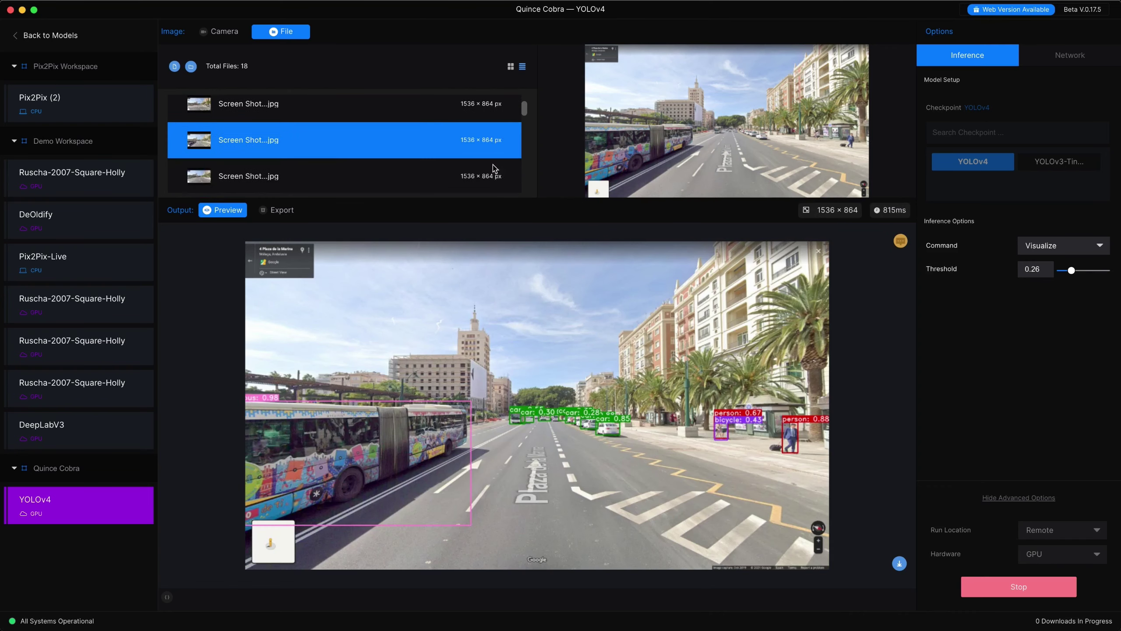
scroll(304, 160, "down", 1)
left_click(295, 159)
scroll(293, 155, "down", 1)
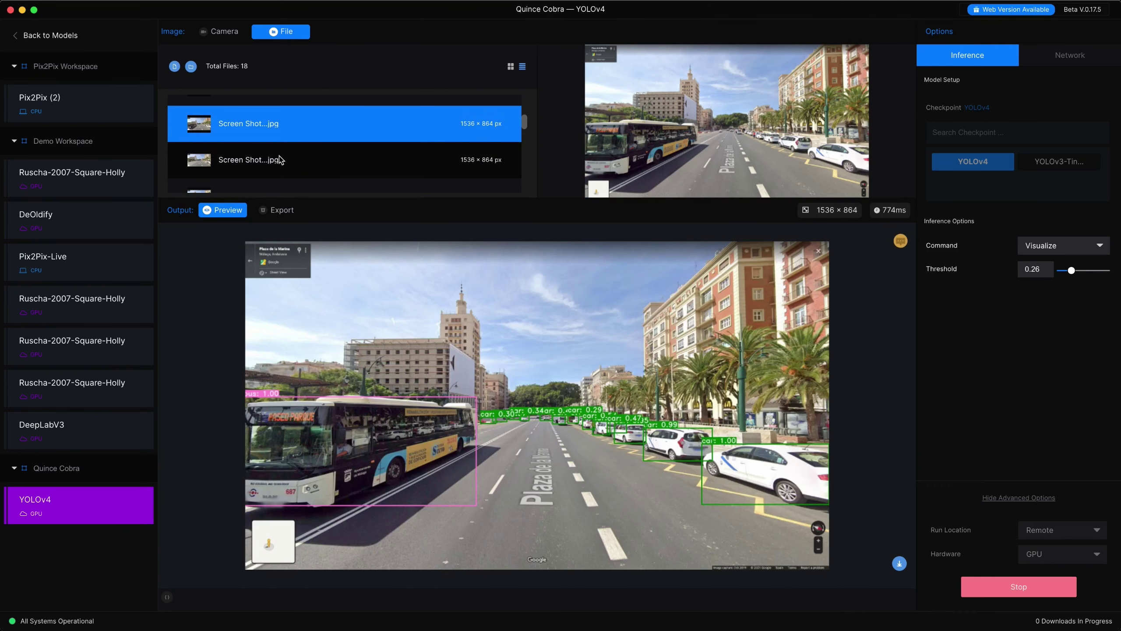
scroll(285, 157, "up", 2)
scroll(279, 153, "down", 2)
left_click(277, 149)
scroll(277, 149, "down", 1)
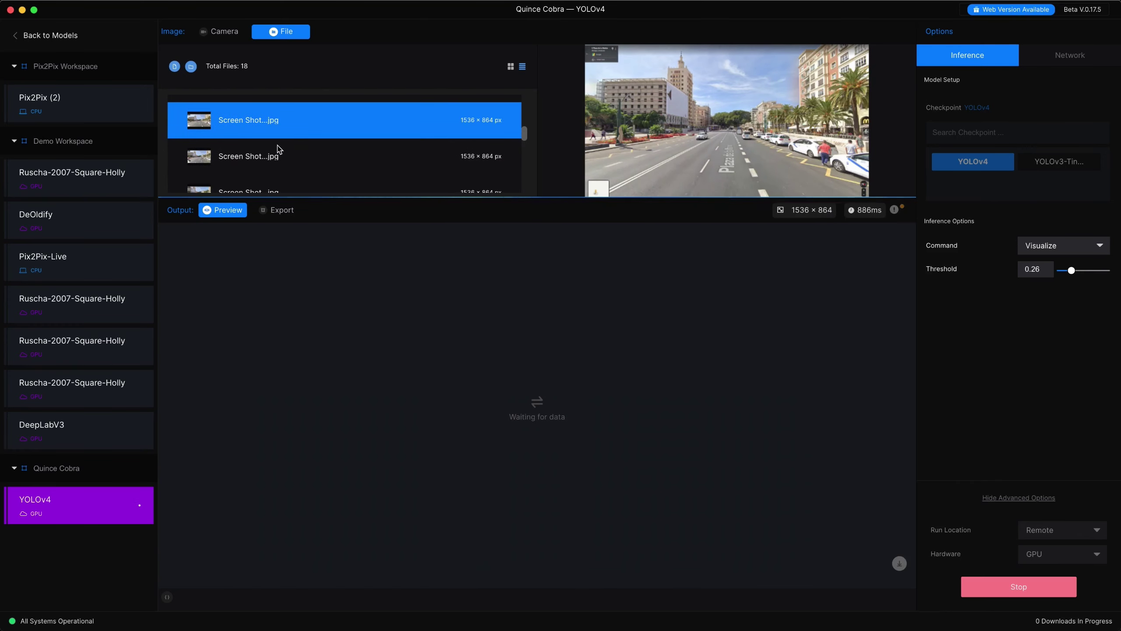
left_click(271, 154)
scroll(278, 159, "down", 1)
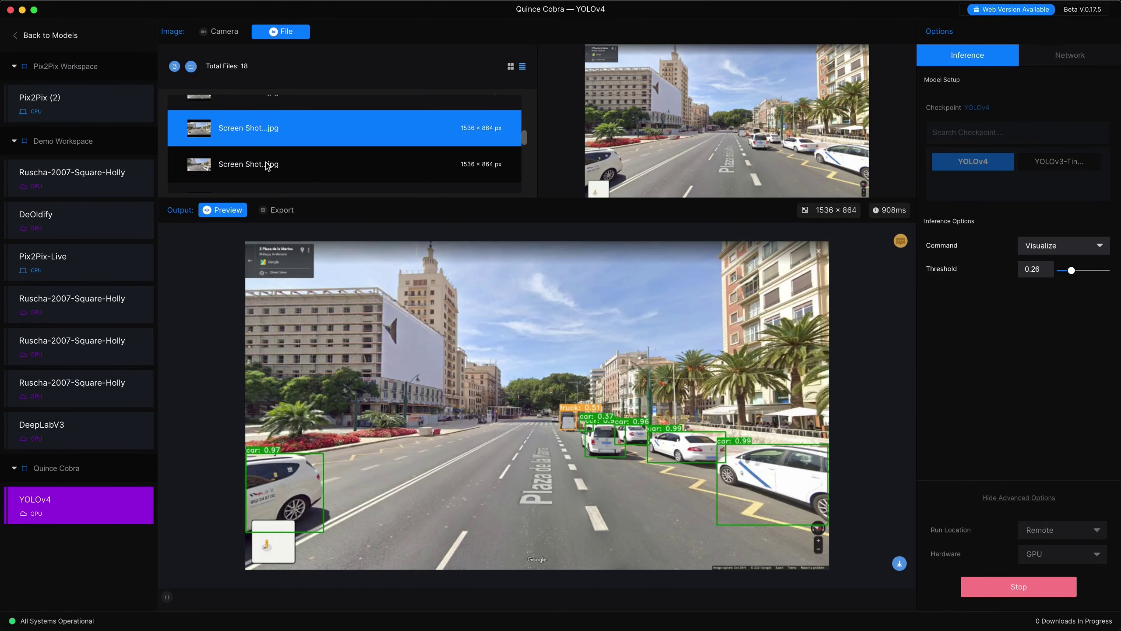
left_click(283, 159)
scroll(281, 157, "down", 1)
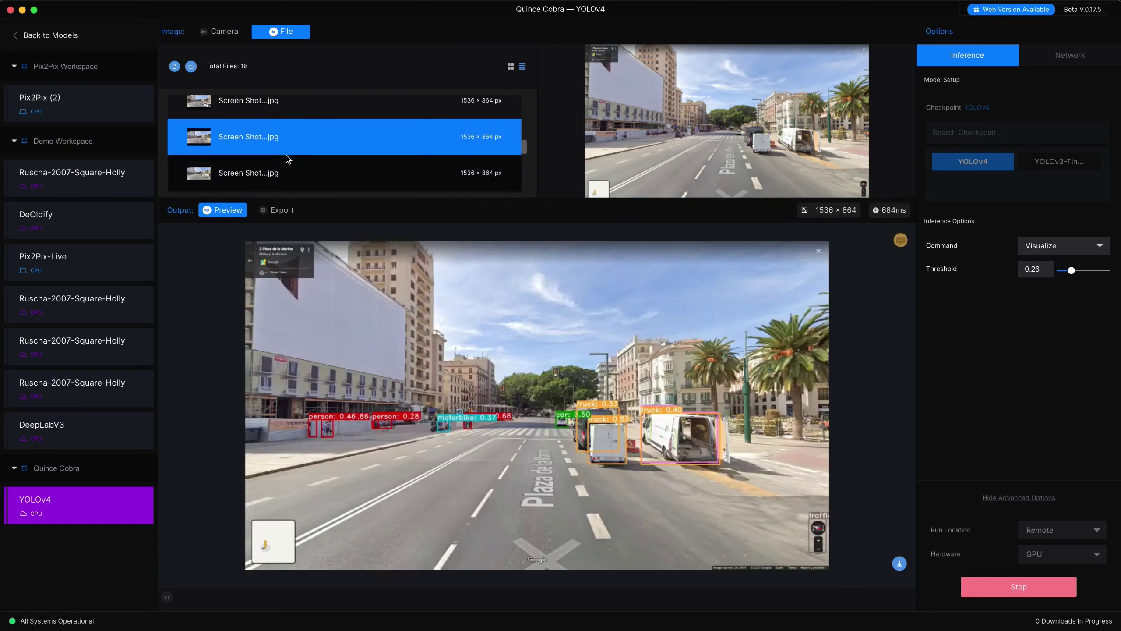
left_click(278, 159)
scroll(278, 158, "down", 1)
left_click(278, 159)
scroll(280, 159, "down", 1)
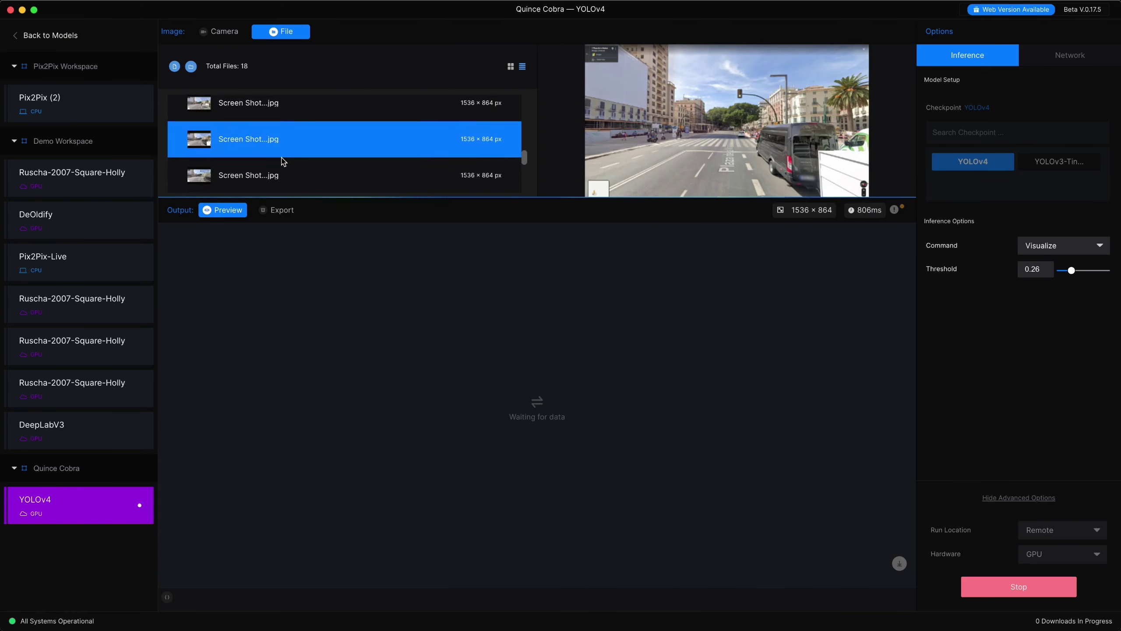
left_click(282, 159)
scroll(286, 158, "down", 1)
left_click(289, 142)
scroll(294, 137, "down", 1)
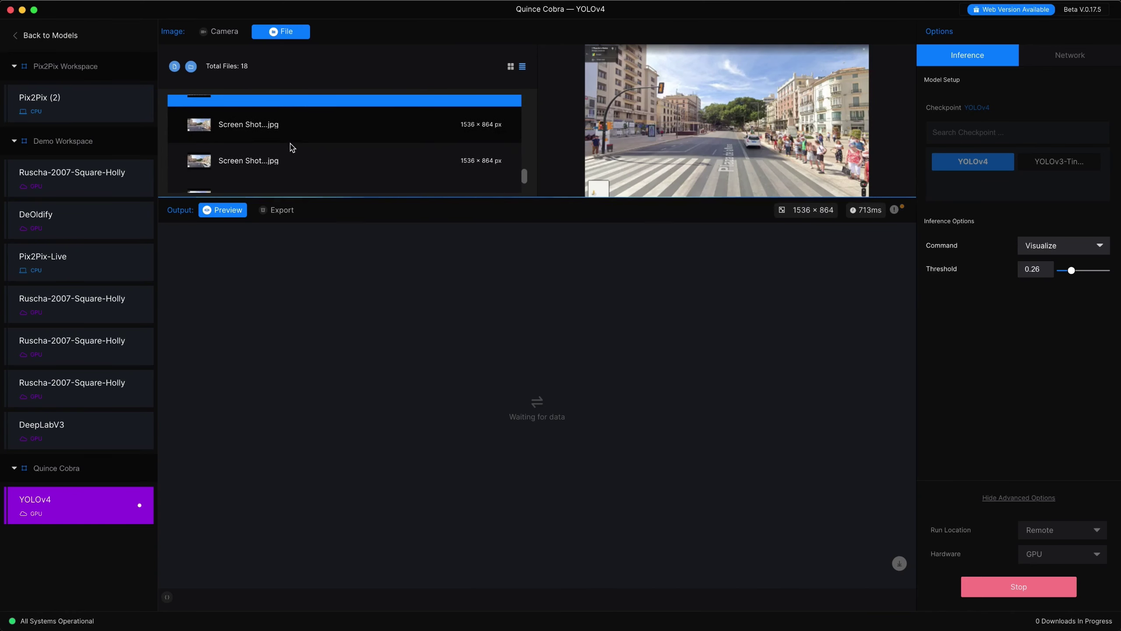
left_click(296, 128)
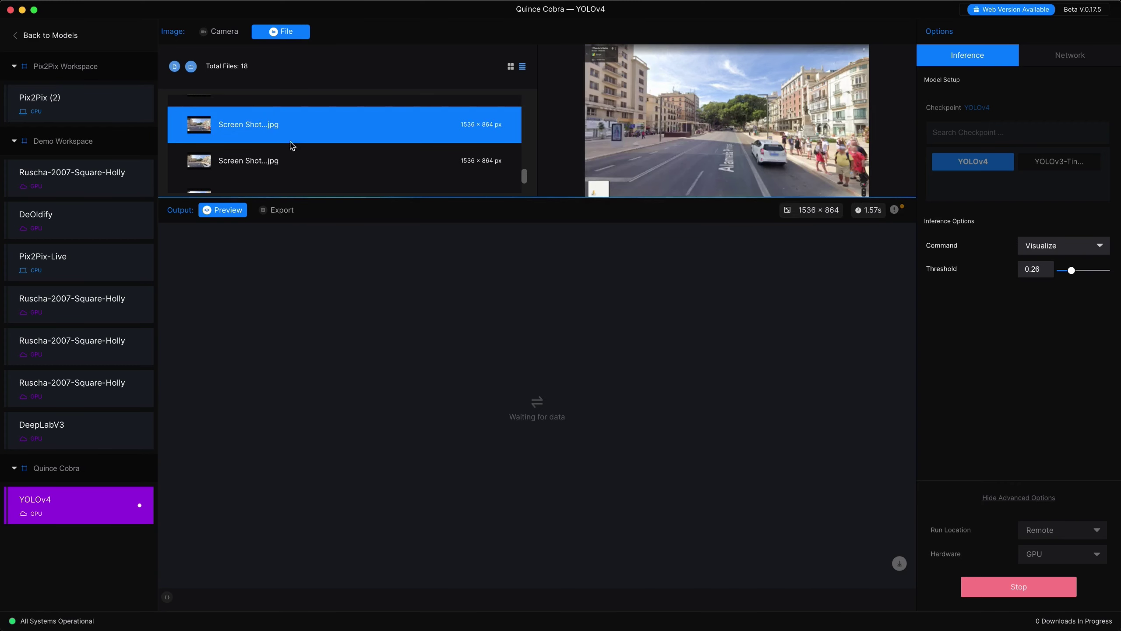
left_click(289, 164)
scroll(287, 162, "down", 1)
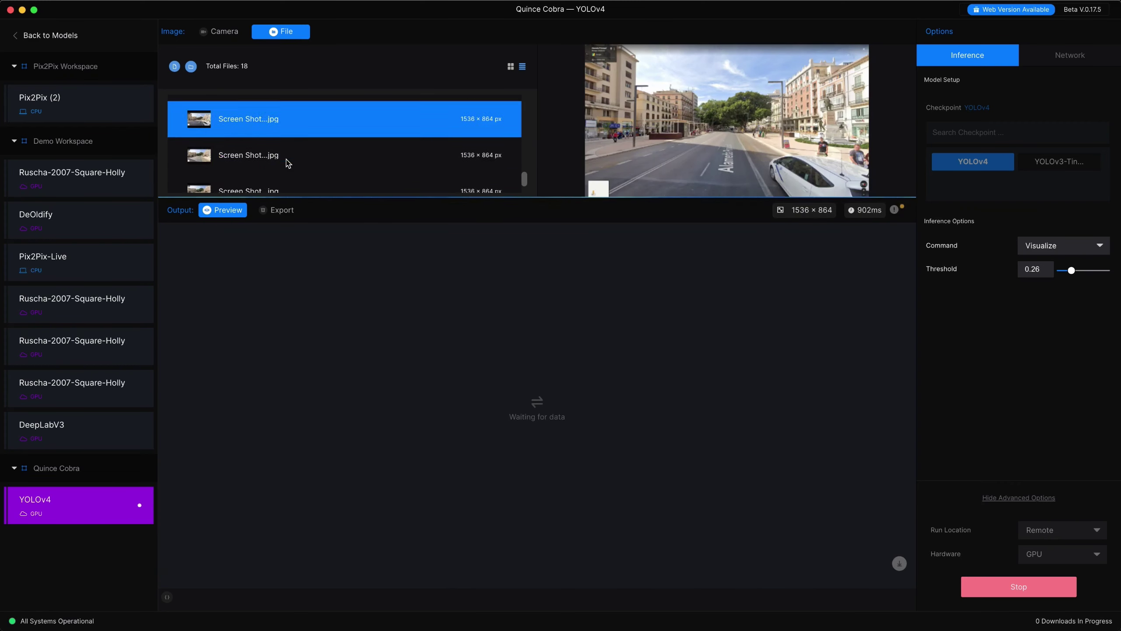
left_click(291, 155)
left_click(282, 171)
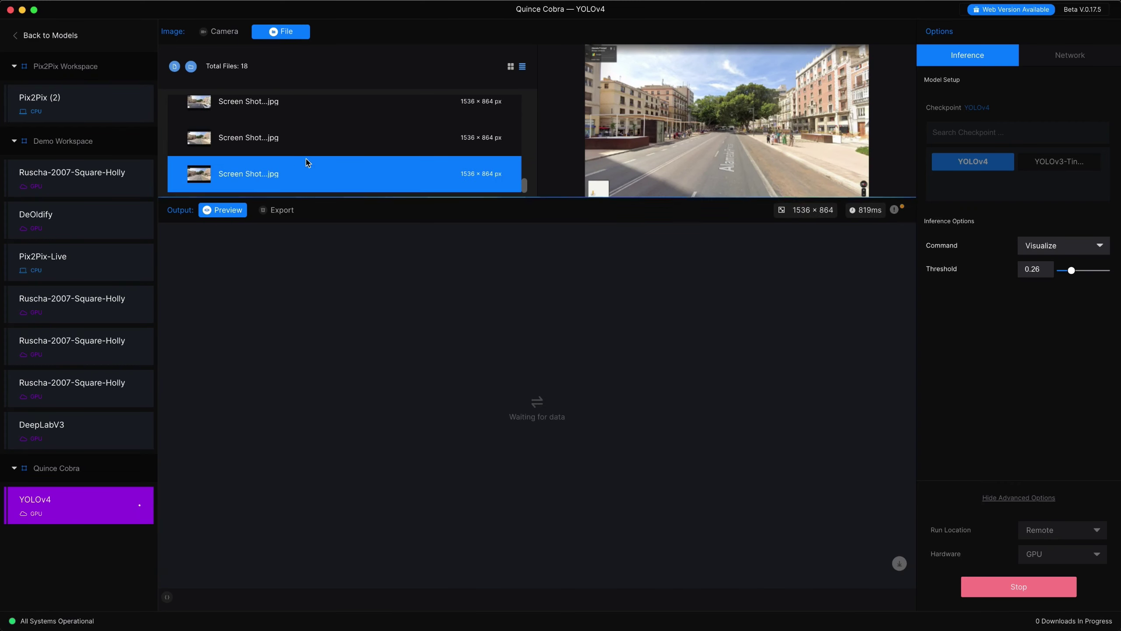
Stop the remote YOLOv4 run and make the output preview area smaller
left_click(1020, 592)
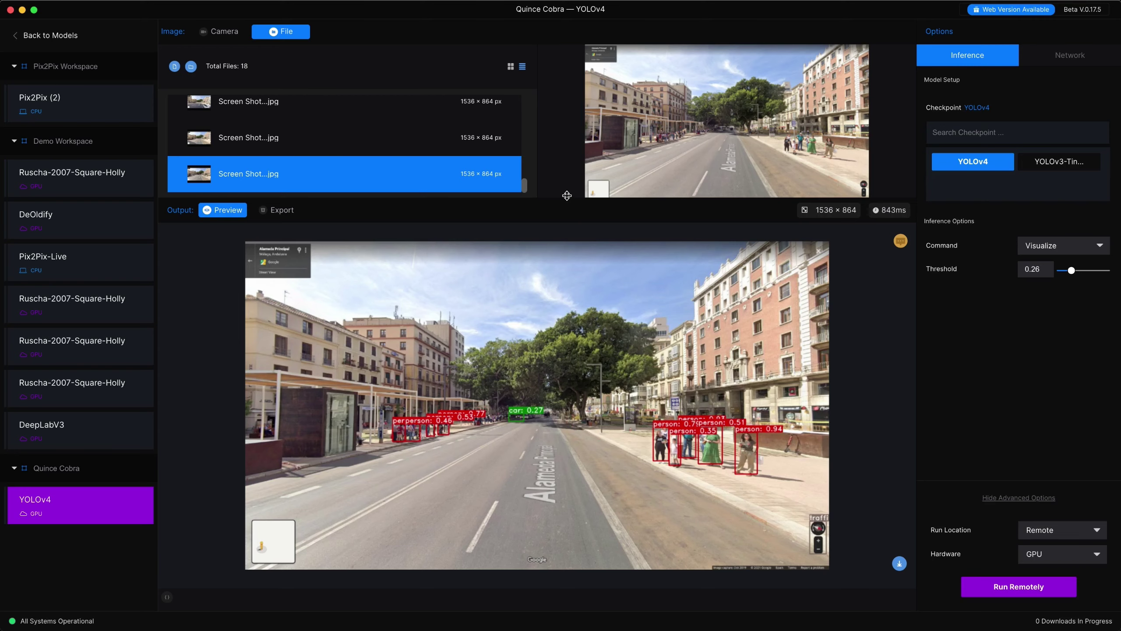
left_click_drag(567, 195, 578, 336)
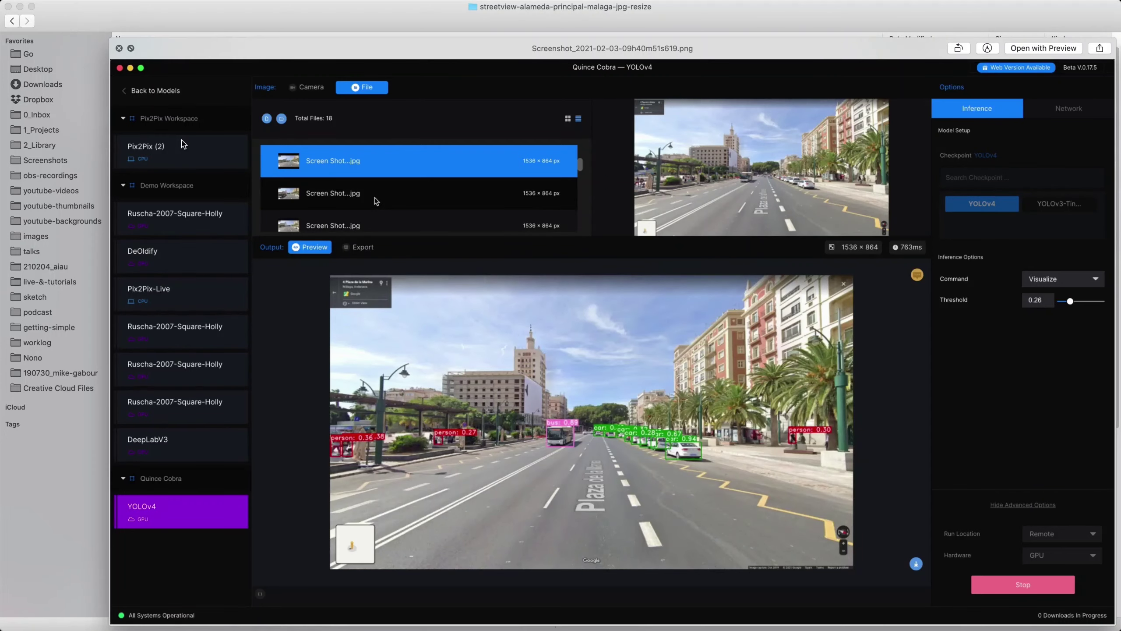
Look through the full-window detection screenshots in the YOLOv4-runway folder in Finder, and close the preview after the last one
key("Down")
key("Down")
key("Down")
key("Down")
key("Down")
key("Down")
key("Down")
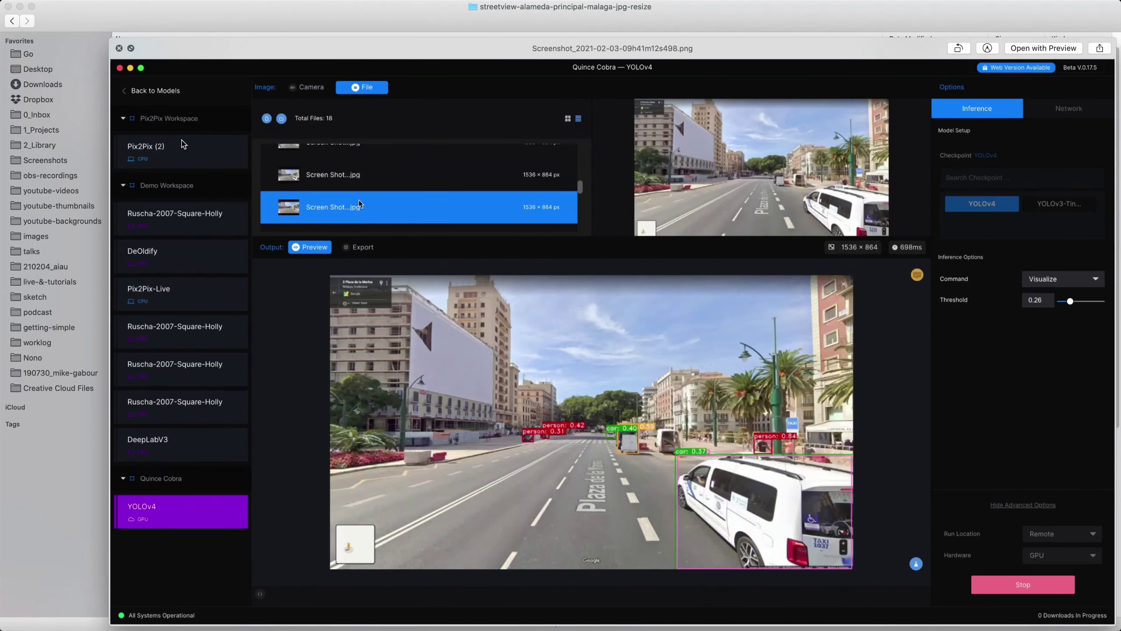
key("Down")
key("Down")
key("Down")
key("Down")
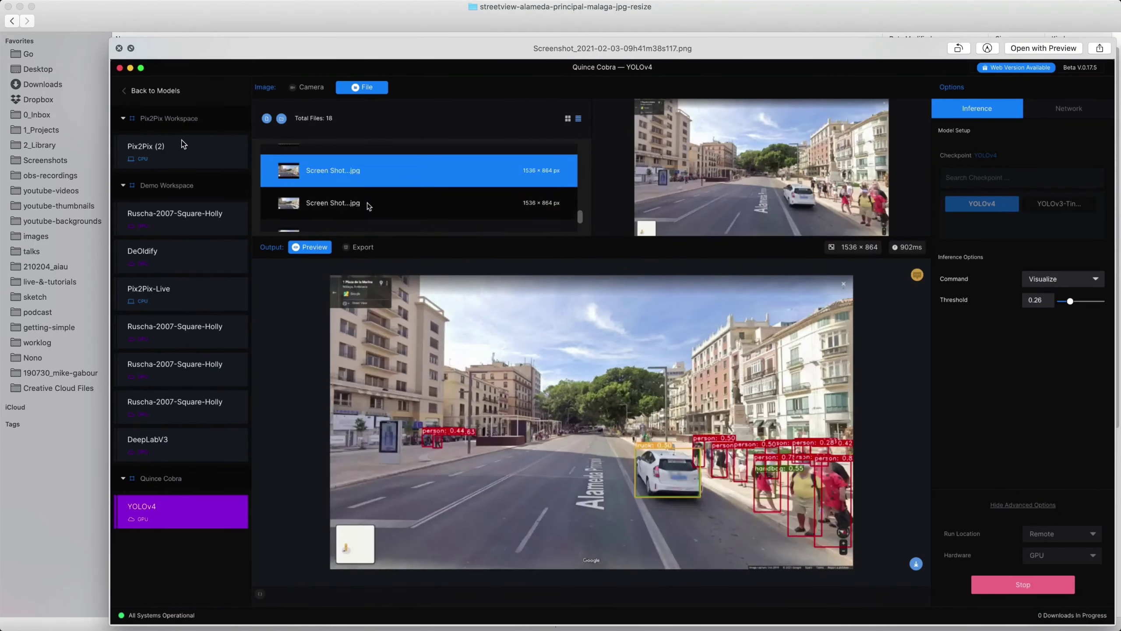
key("Down")
key("Down")
key("space")
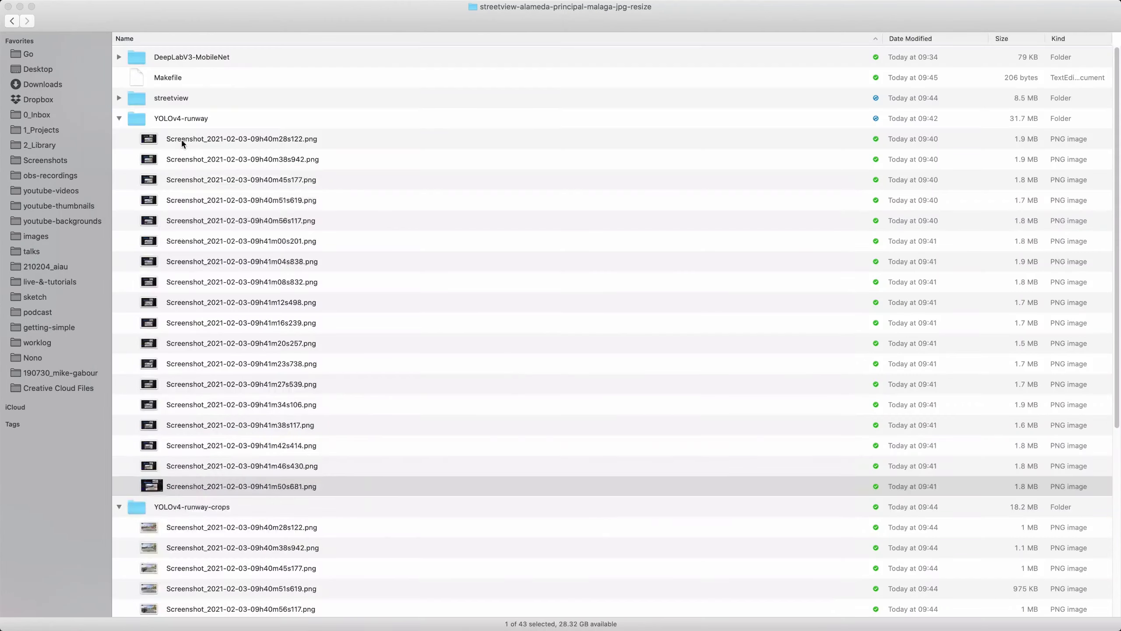
Collapse the YOLOv4-runway folder and look through previews of the cropped detection images in YOLOv4-runway-crops
key("Left")
key("Left")
key("Down")
key("Down")
key("space")
key("Down")
key("Down")
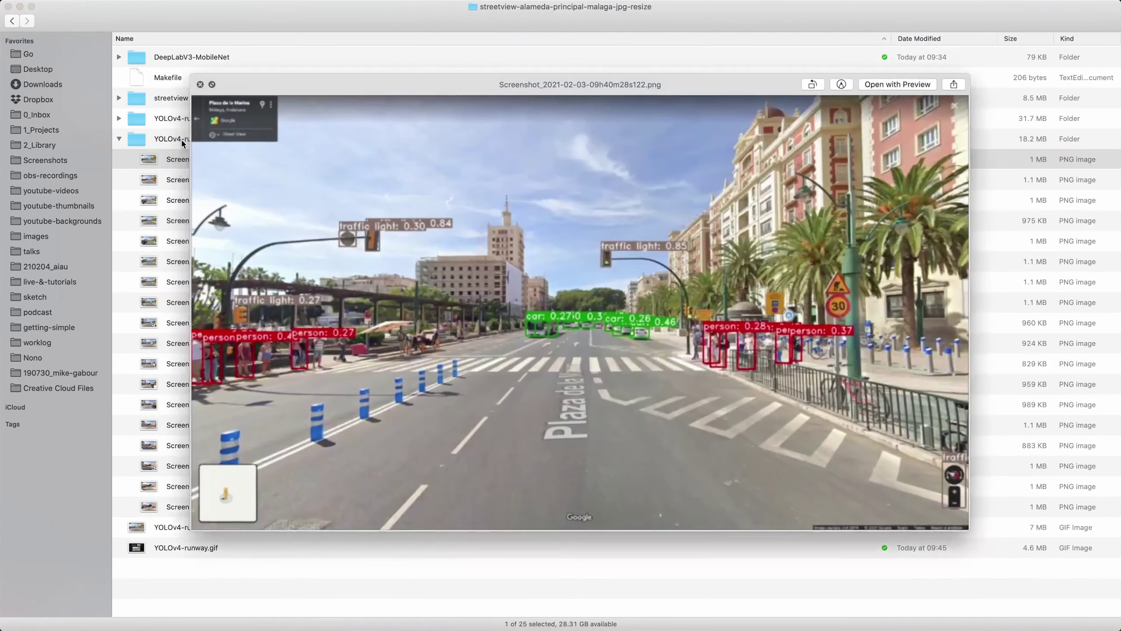
key("Down")
key("Down")
key("Down")
key("Down")
key("Down")
key("Down")
key("Down")
key("Down")
key("Down")
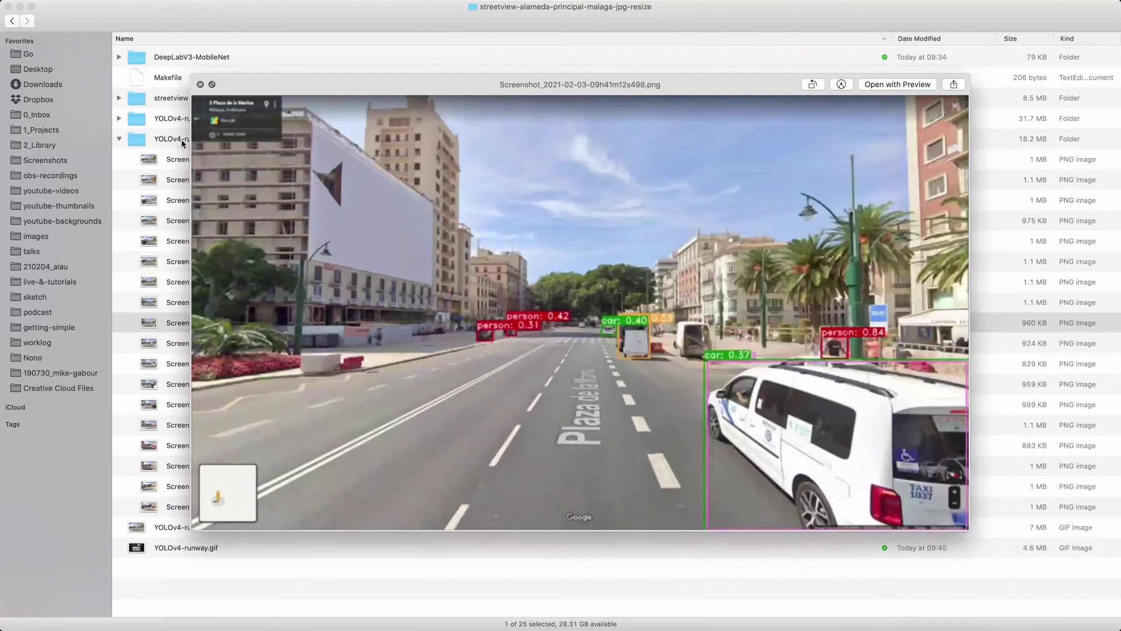
key("Down")
key("space")
Collapse the YOLOv4-runway-crops folder and preview the animated YOLOv4-runway.gif
key("Left")
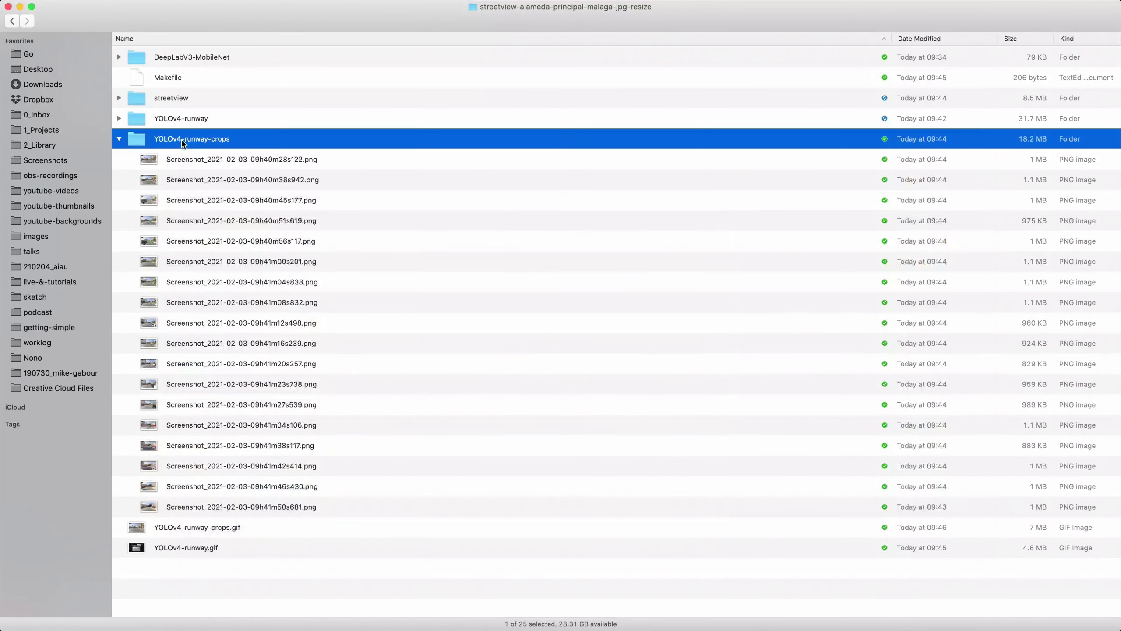
key("Down")
key("Down")
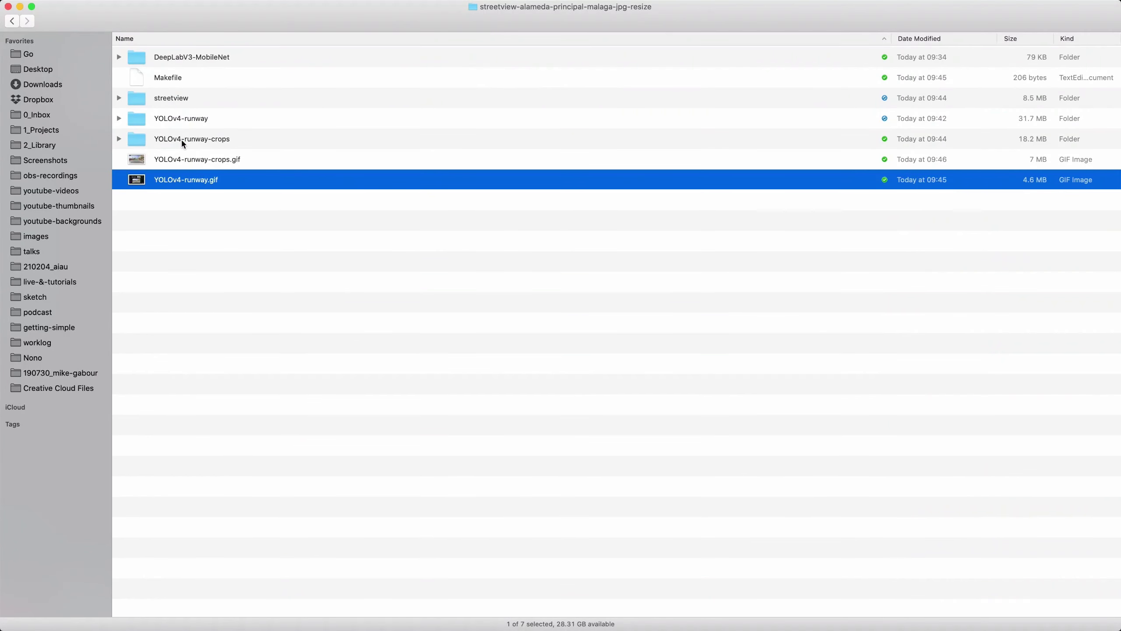
key("space")
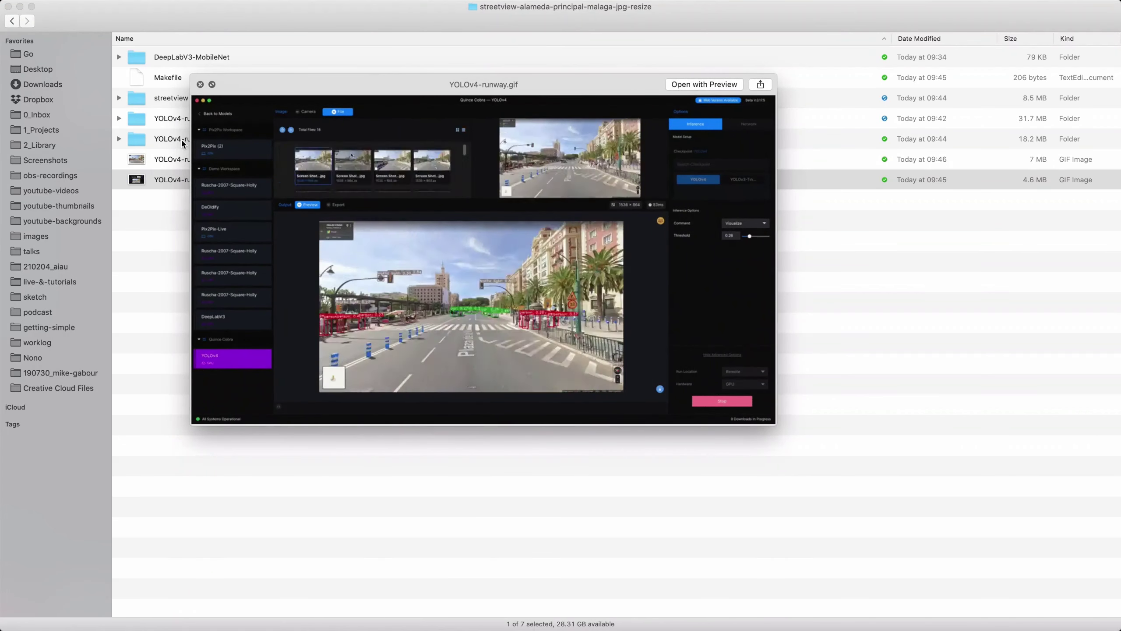
Preview the animated YOLOv4-runway-crops.gif in full screen and compare it with the original streetview-alameda-principal-malaga-jpg-resize.gif
key("Up")
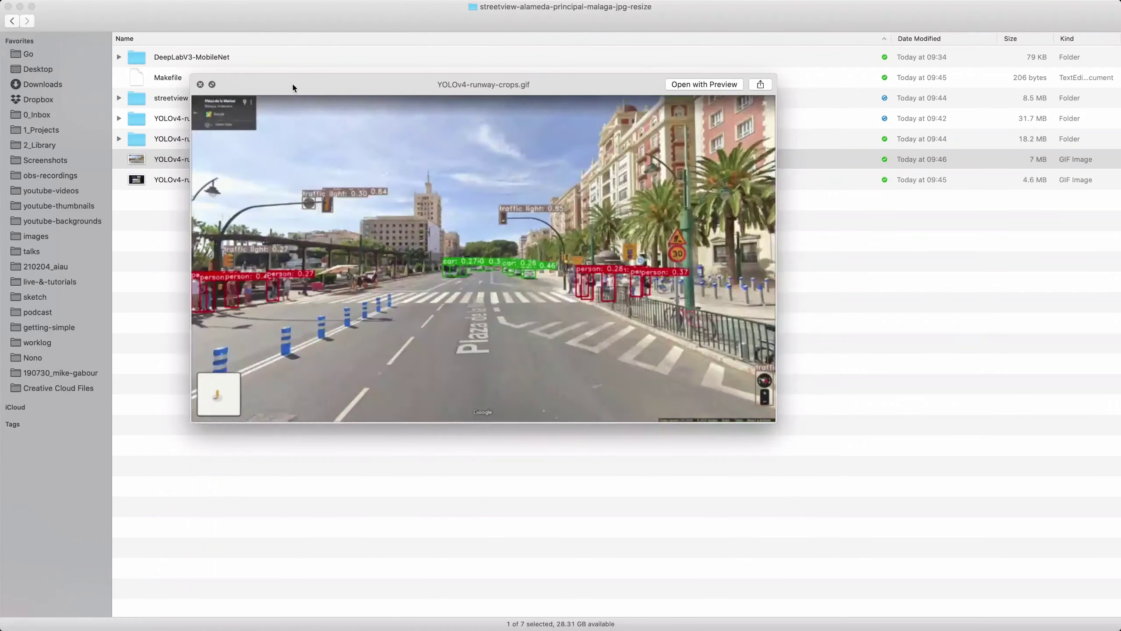
left_click_drag(293, 84, 342, 102)
left_click(262, 102)
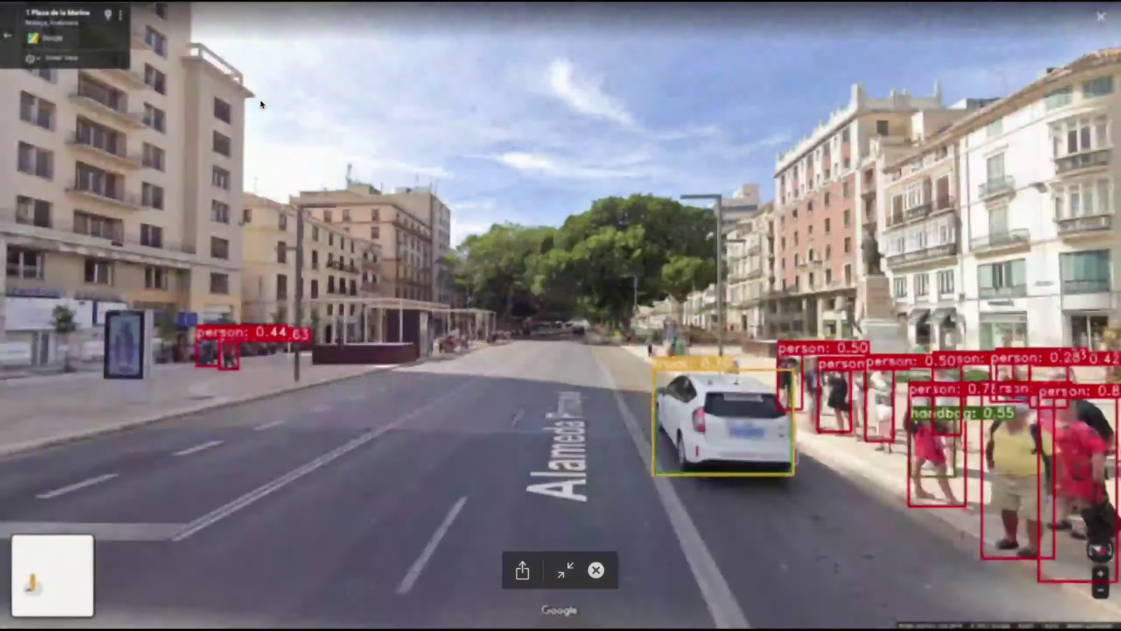
key("Escape")
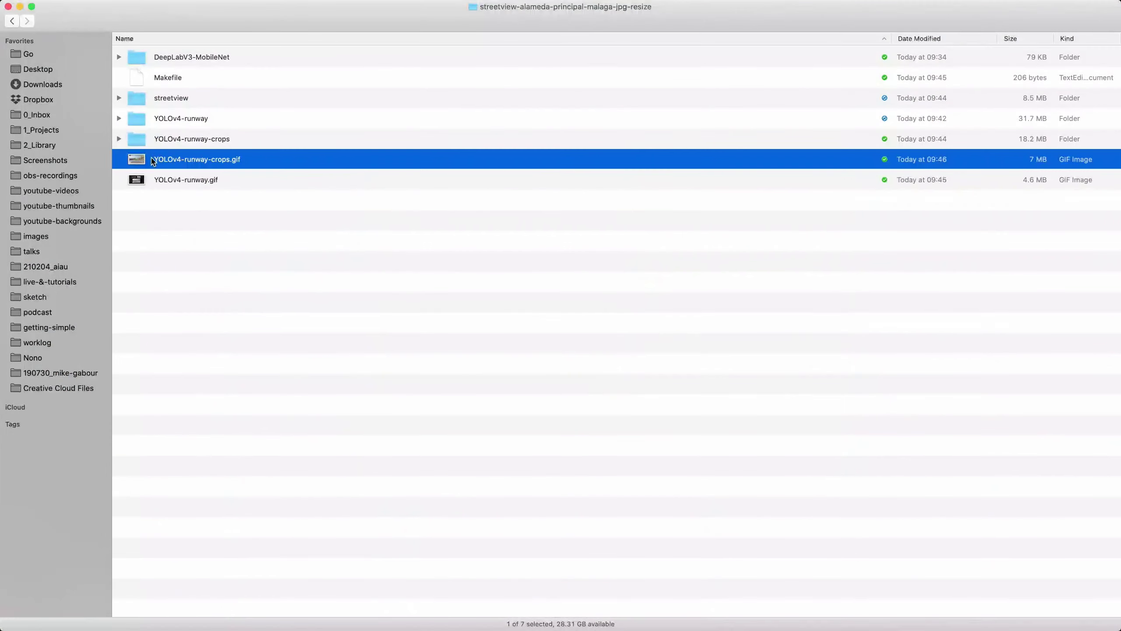
key("space")
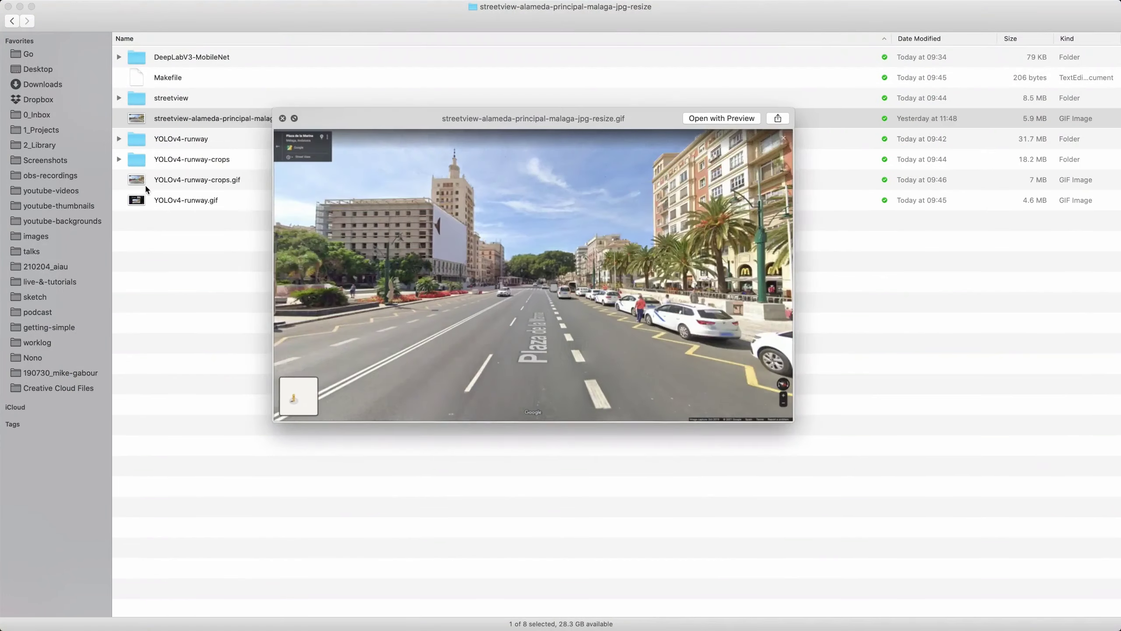
left_click(141, 181)
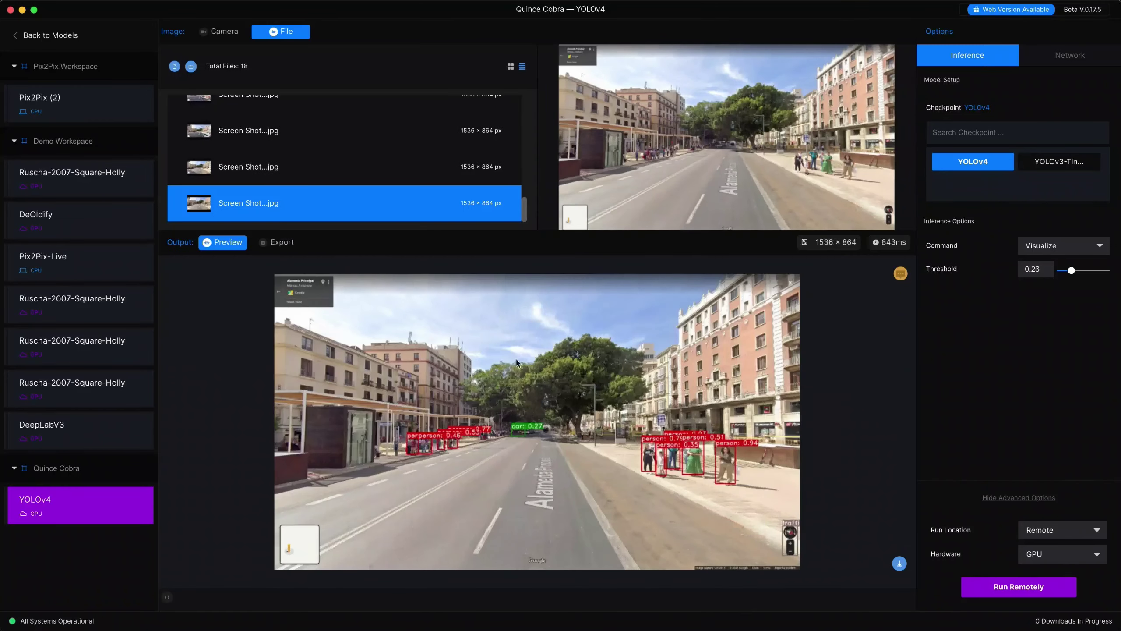
Switch to YOLOv4.jpeg in Preview, examine its detection labels in full screen, and return to the normal window
mouse_move(0, 629)
left_click(630, 47)
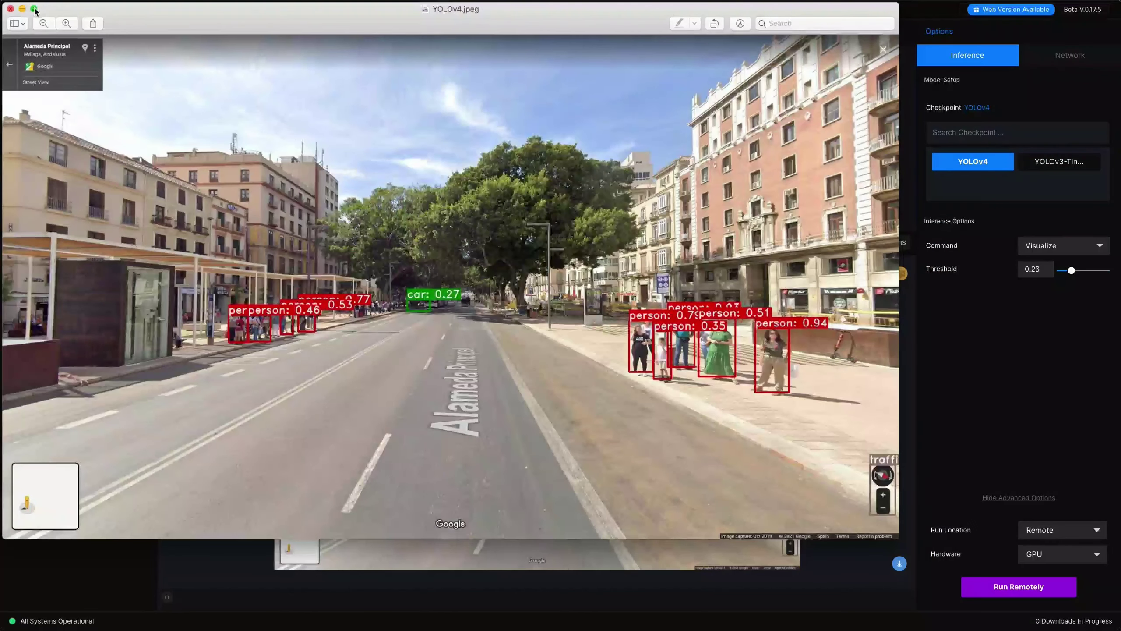
left_click(34, 10)
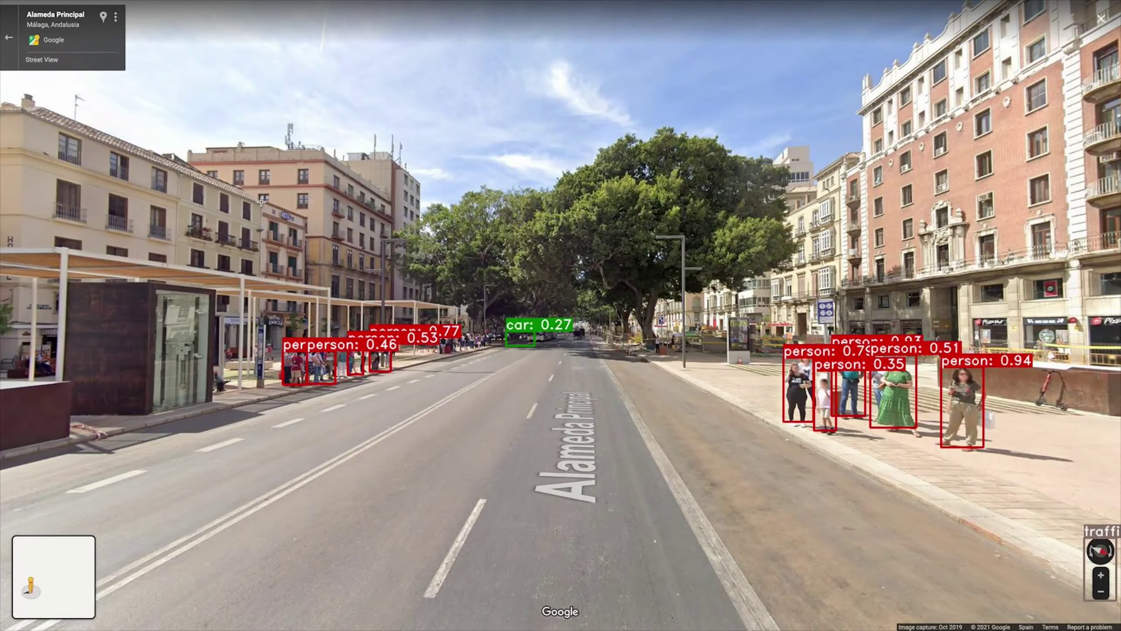
key("Escape")
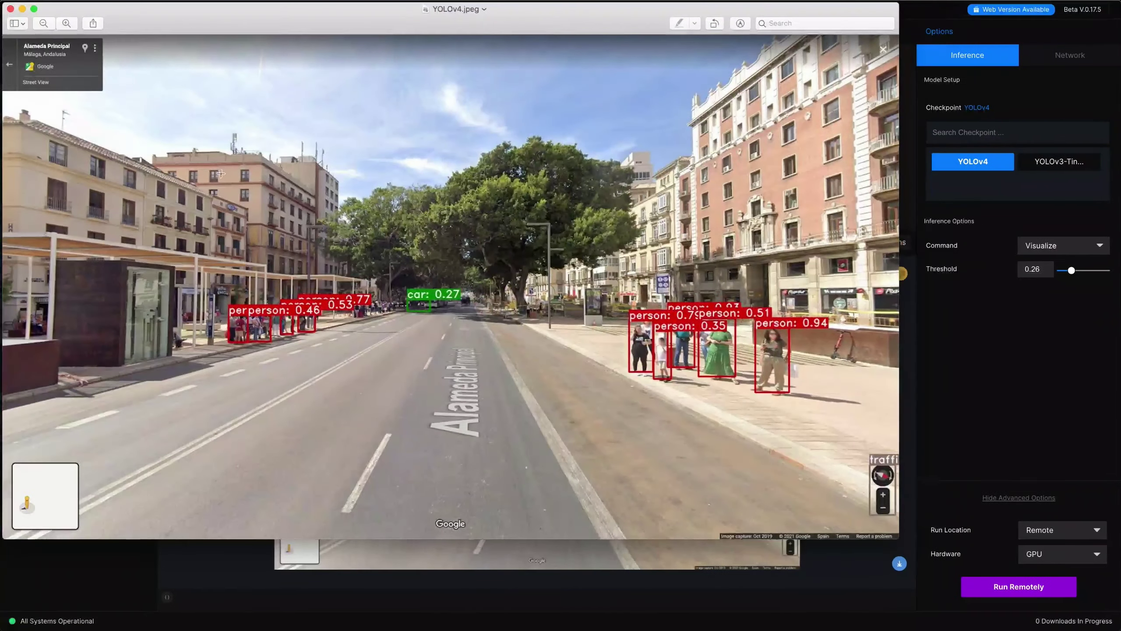